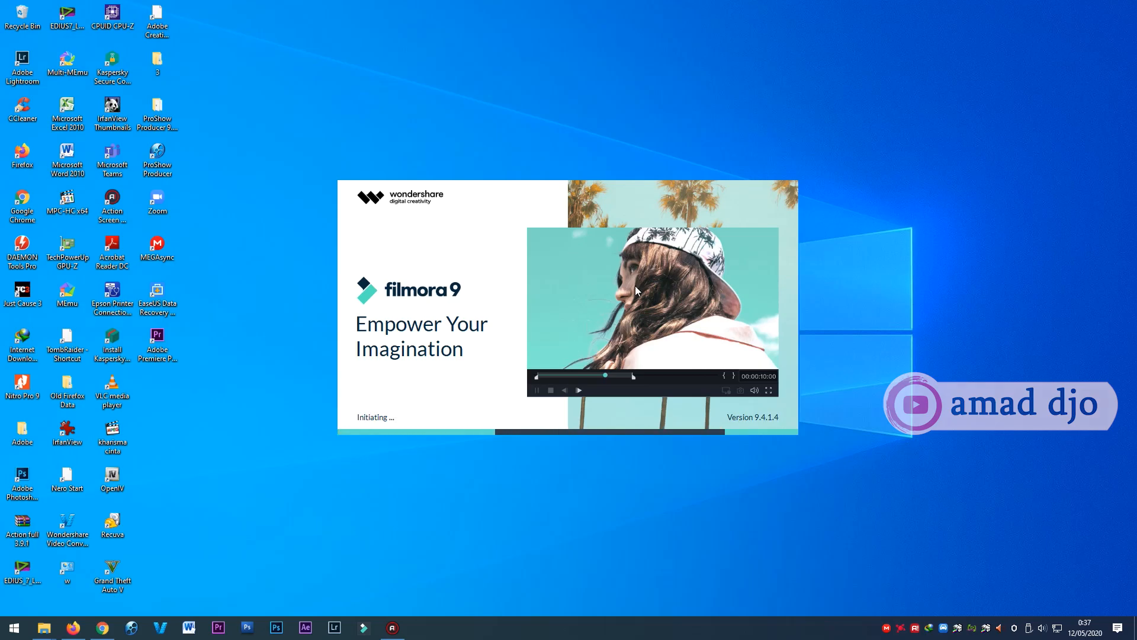
{"action": "right_click", "coordinate": [919, 196]}
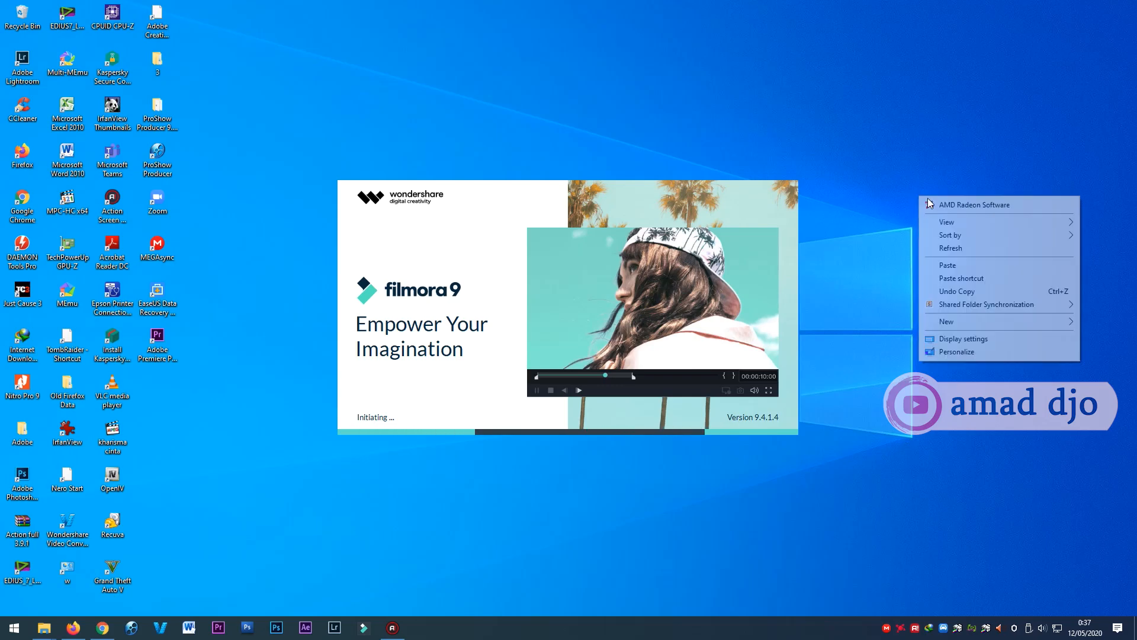
{"action": "left_click", "coordinate": [950, 249]}
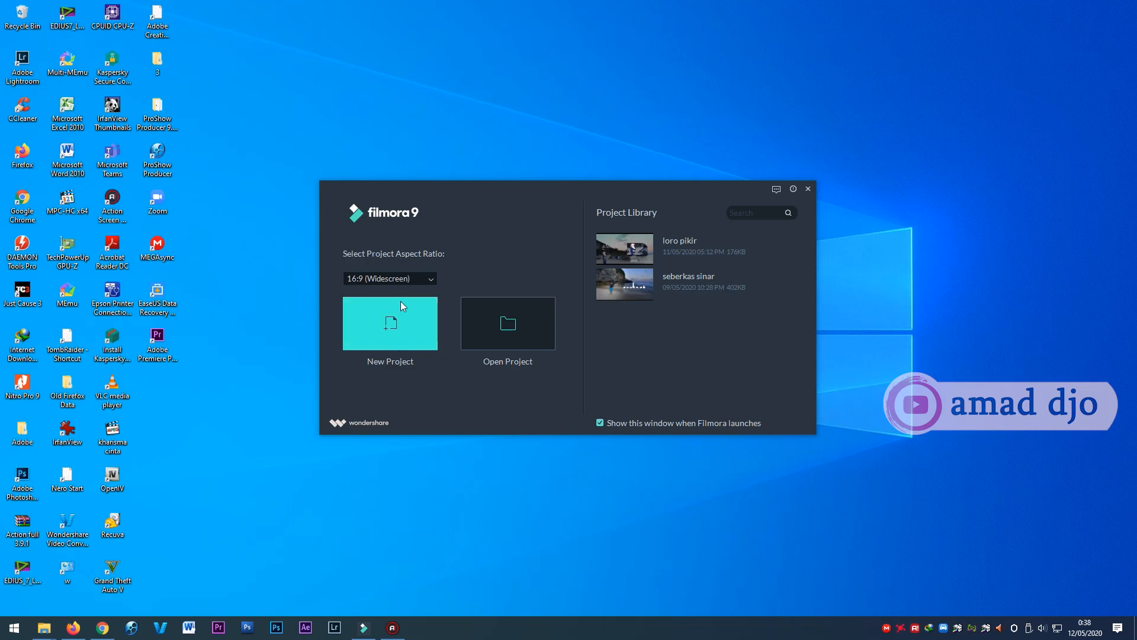
Create a new project with the 16:9 (Widescreen) aspect ratio.
{"action": "left_click", "coordinate": [418, 279]}
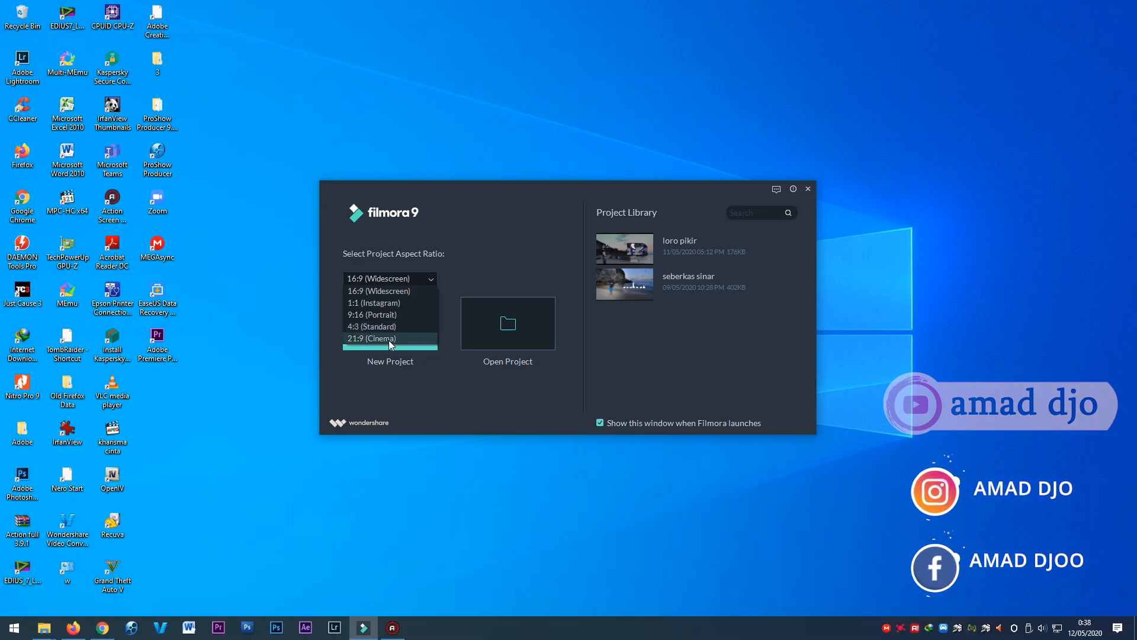
{"action": "left_click", "coordinate": [464, 233]}
{"action": "left_click", "coordinate": [423, 274]}
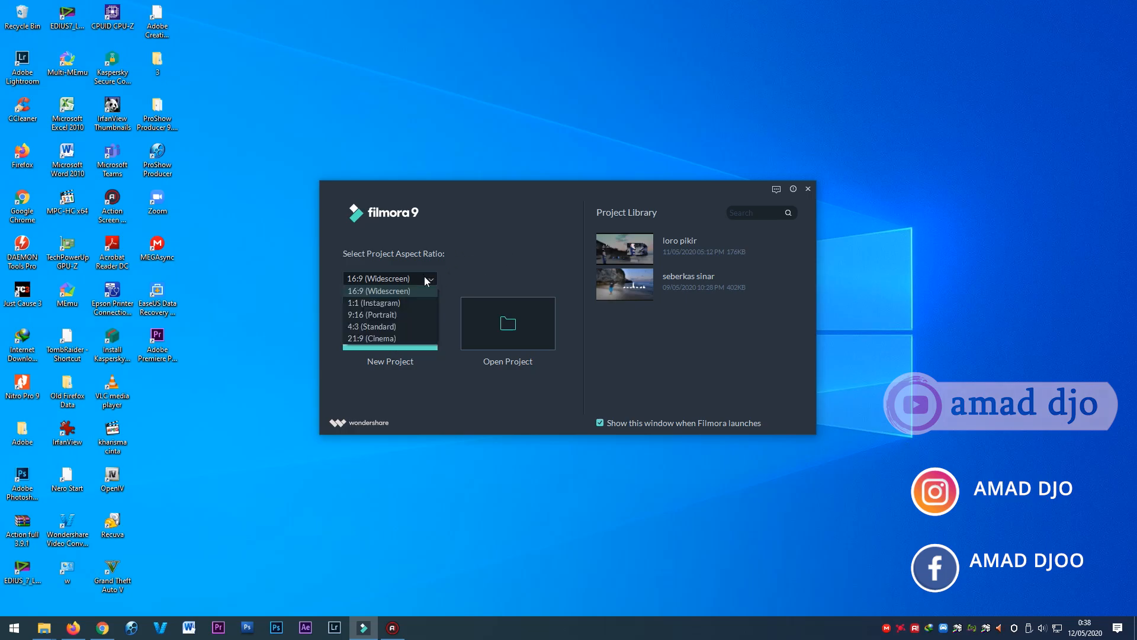
{"action": "left_click", "coordinate": [392, 290]}
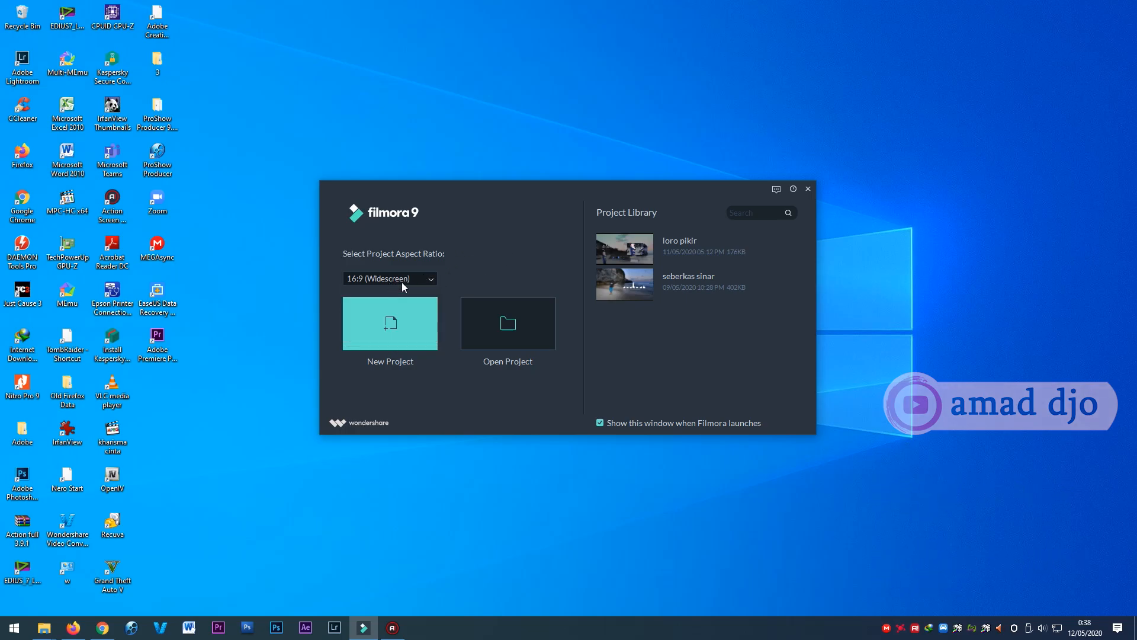
{"action": "left_click", "coordinate": [398, 332]}
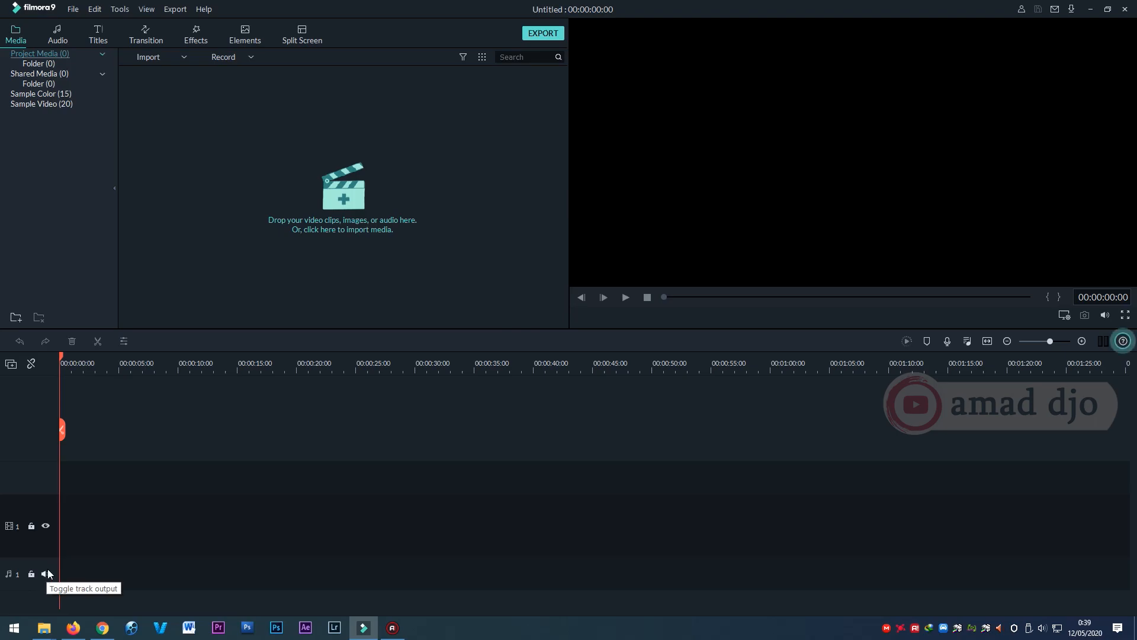
{"action": "double_click", "coordinate": [459, 255]}
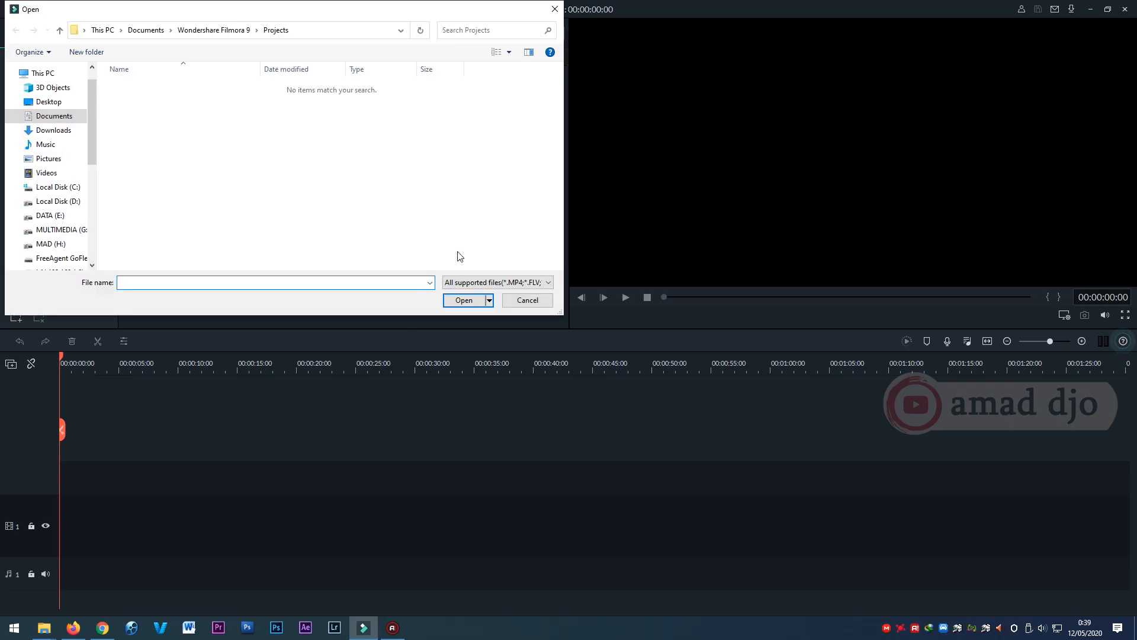
{"action": "left_click", "coordinate": [554, 9]}
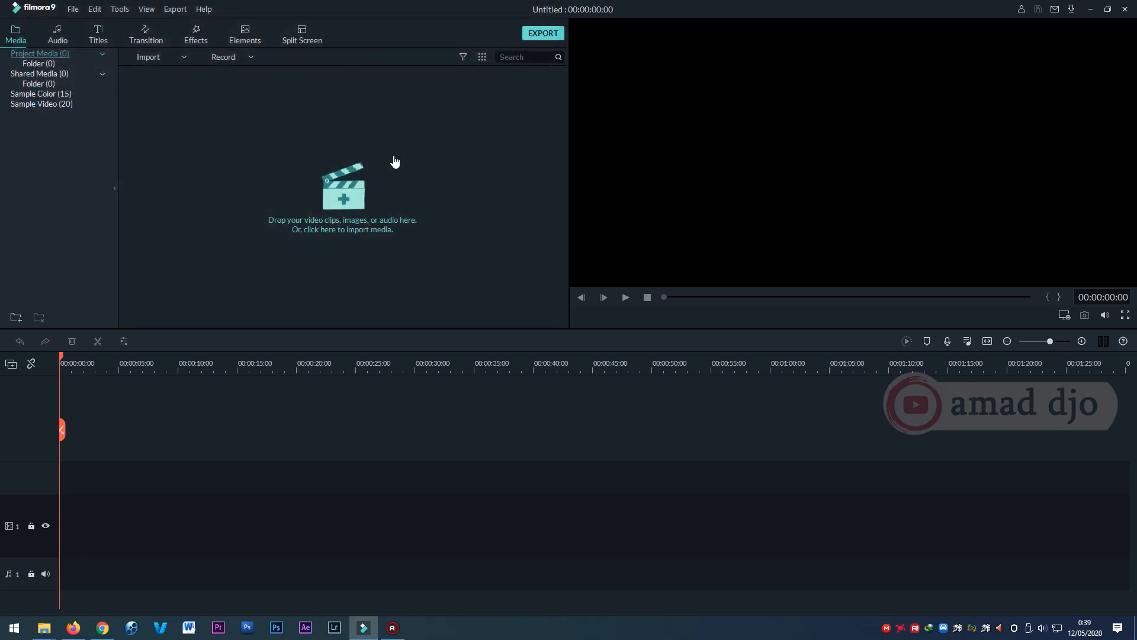
{"action": "left_click", "coordinate": [354, 201]}
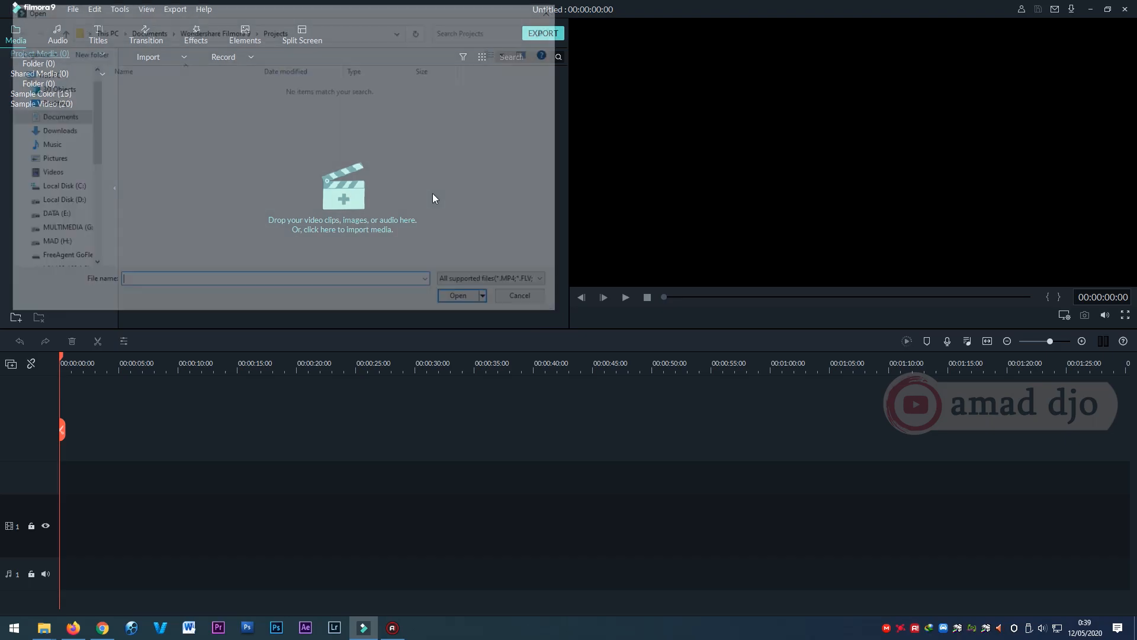
{"action": "left_click", "coordinate": [555, 9]}
{"action": "left_click", "coordinate": [427, 155]}
{"action": "right_click", "coordinate": [427, 153]}
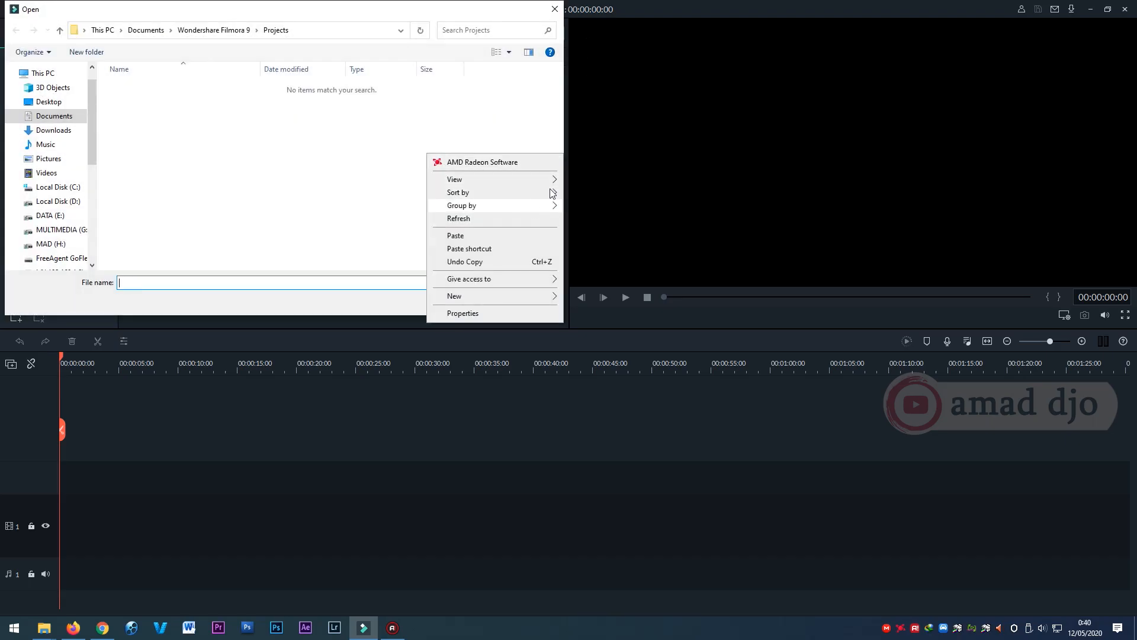
{"action": "left_click", "coordinate": [553, 10]}
{"action": "left_click", "coordinate": [73, 9]}
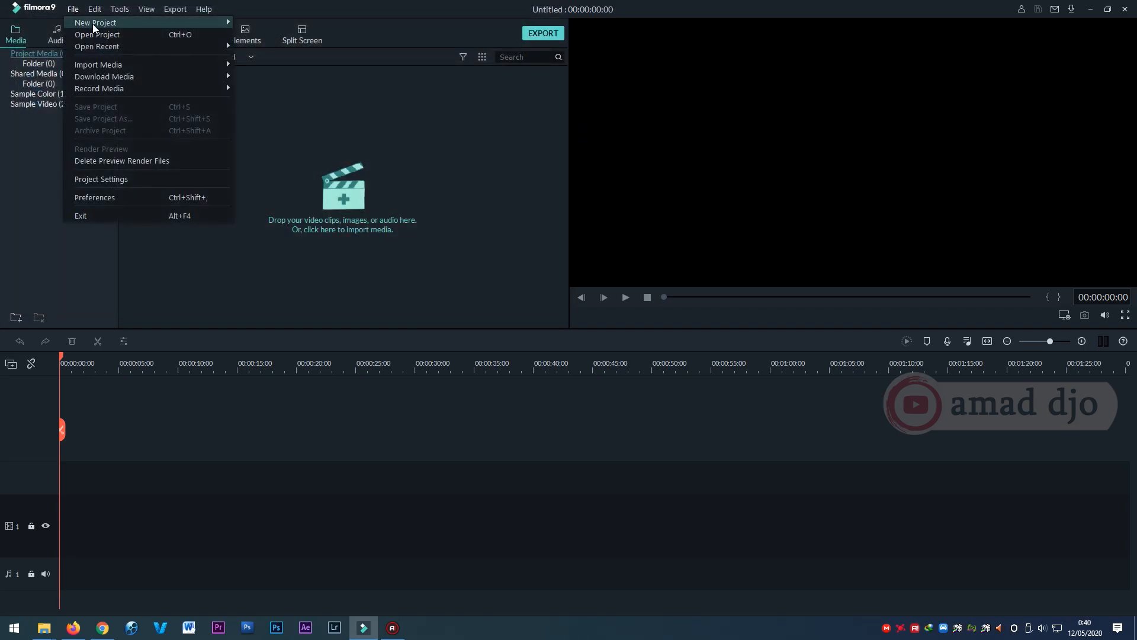
{"action": "mouse_move", "coordinate": [226, 65]}
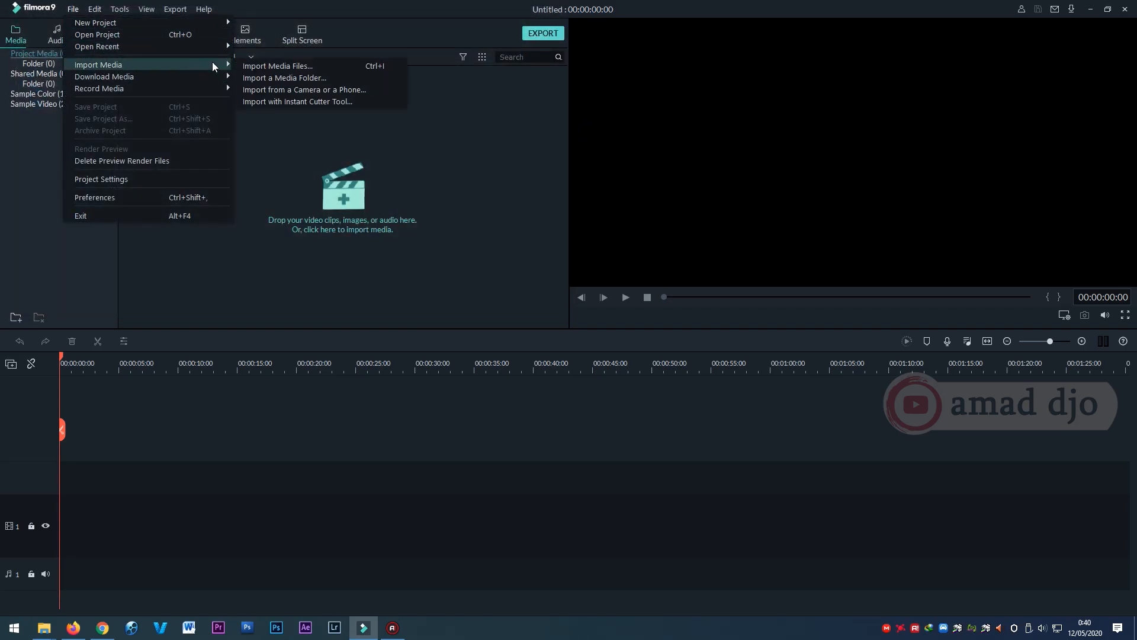
{"action": "left_click", "coordinate": [341, 102]}
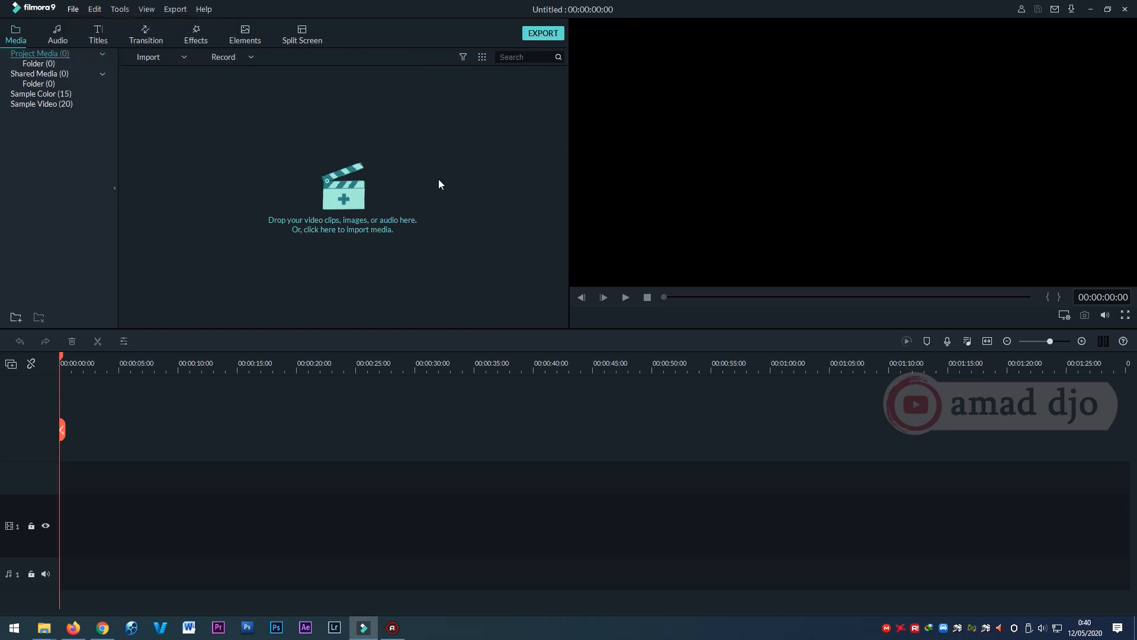
{"action": "left_click", "coordinate": [555, 9]}
Switch to the FILMORA GO folder in File Explorer and import all its video clips and the Summer_Nights audio into the project media.
{"action": "mouse_move", "coordinate": [51, 628]}
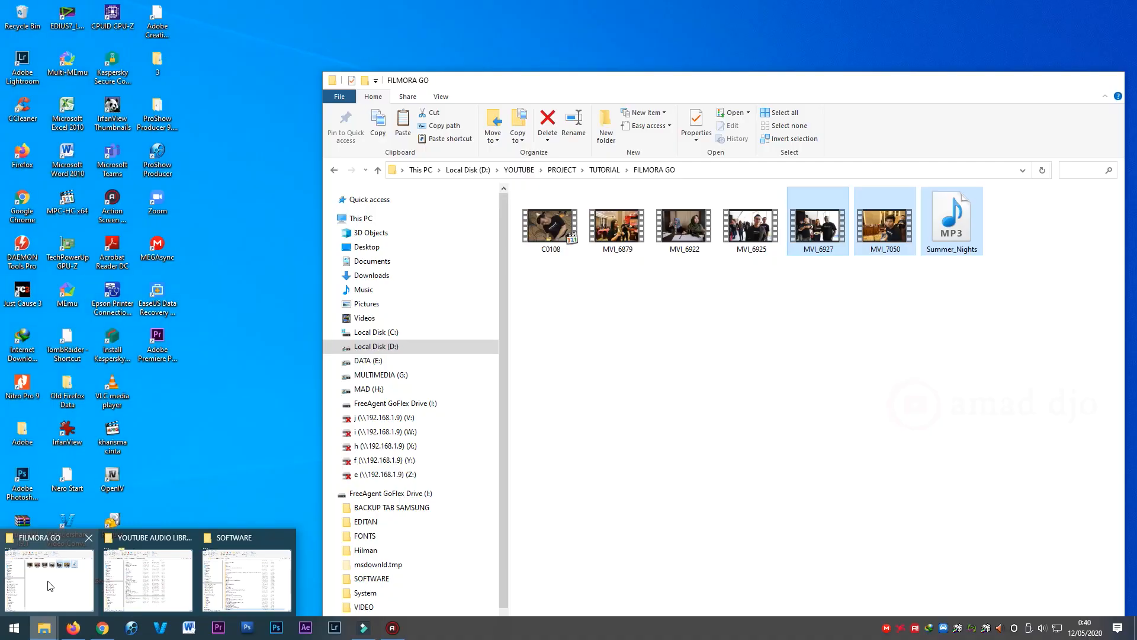
{"action": "left_click", "coordinate": [51, 585]}
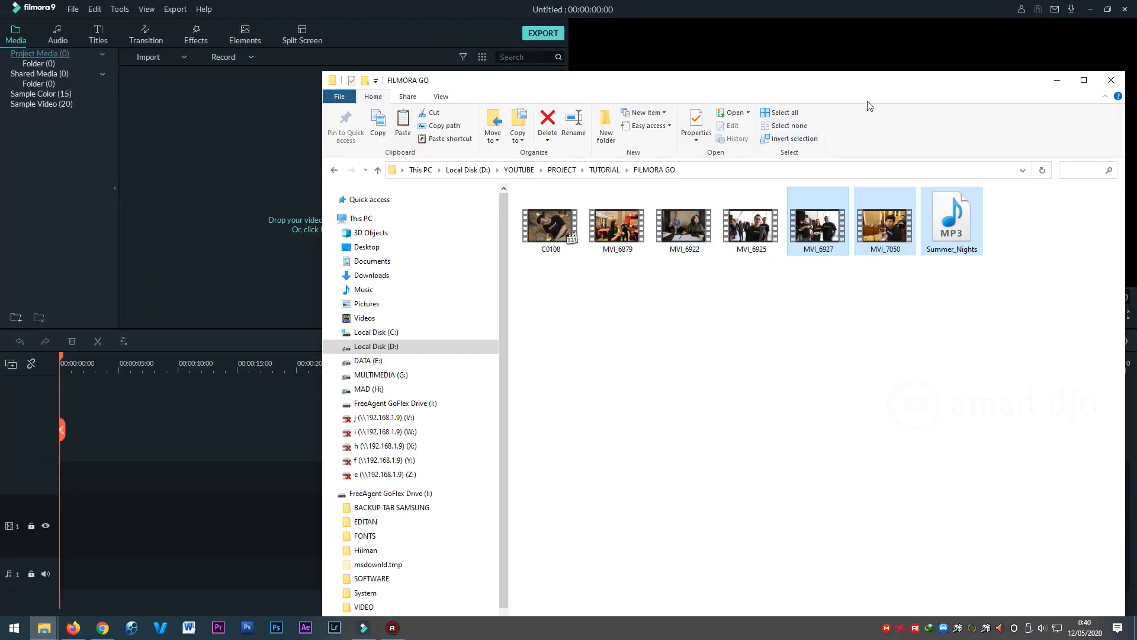
{"action": "left_click_drag", "start_coordinate": [893, 89], "coordinate": [861, 100]}
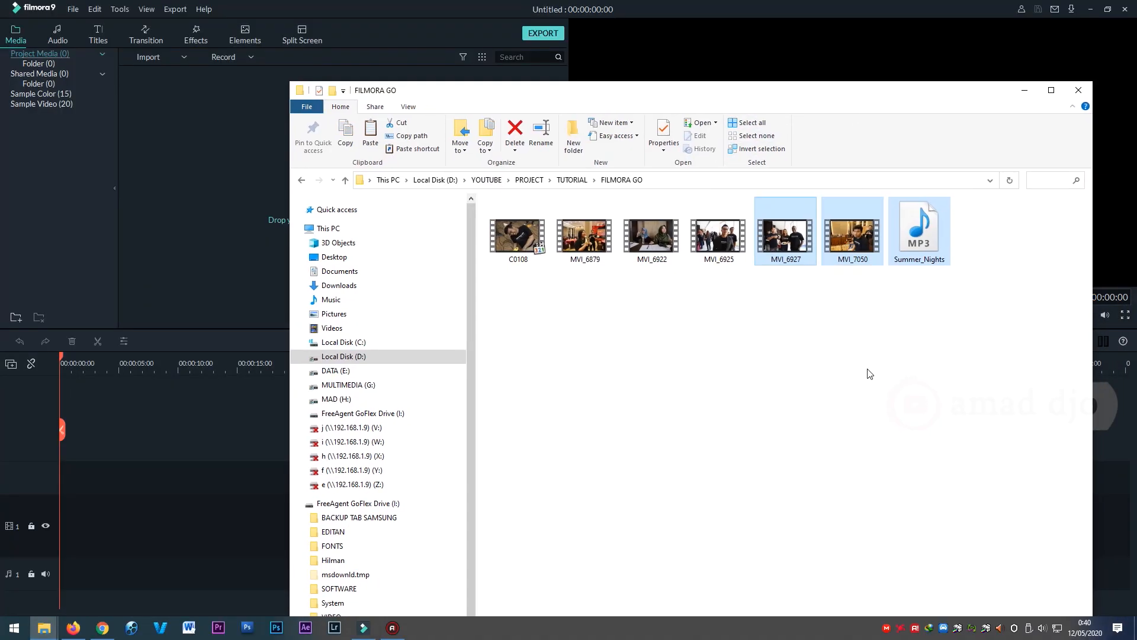
{"action": "left_click", "coordinate": [860, 343]}
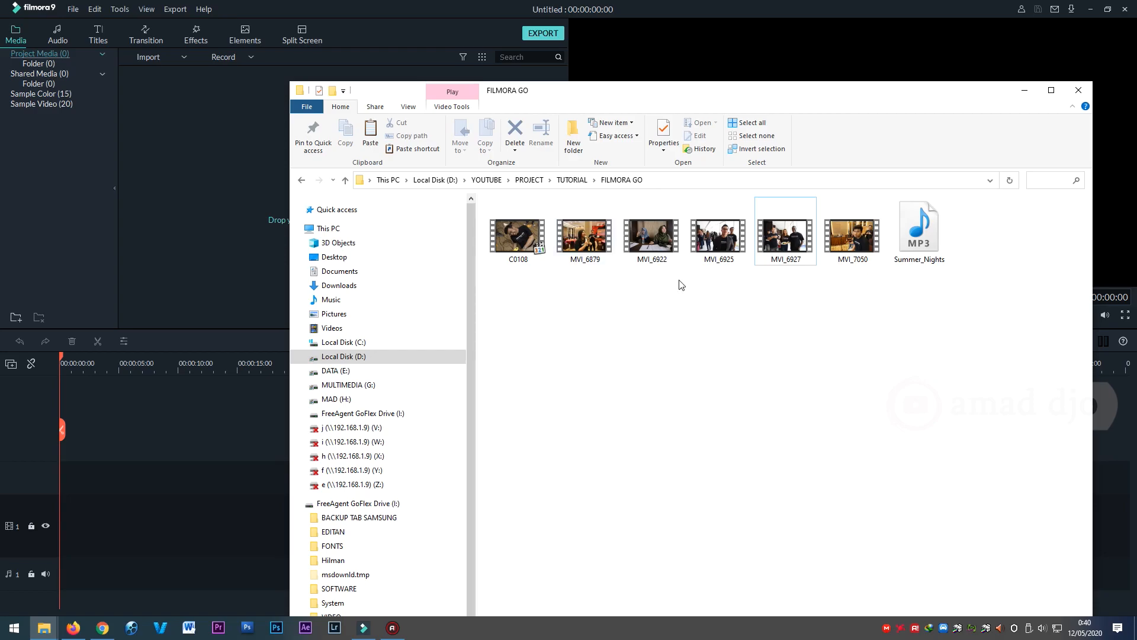
{"action": "left_click_drag", "start_coordinate": [1001, 328], "coordinate": [623, 156]}
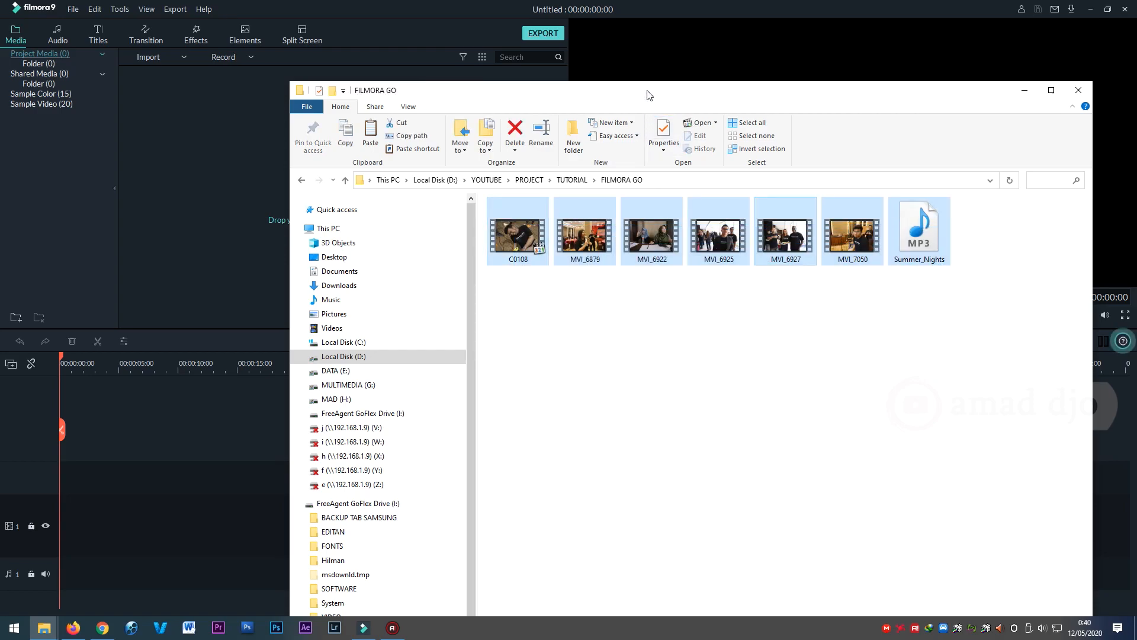
{"action": "left_click_drag", "start_coordinate": [649, 92], "coordinate": [748, 142]}
{"action": "left_click_drag", "start_coordinate": [619, 279], "coordinate": [294, 175]}
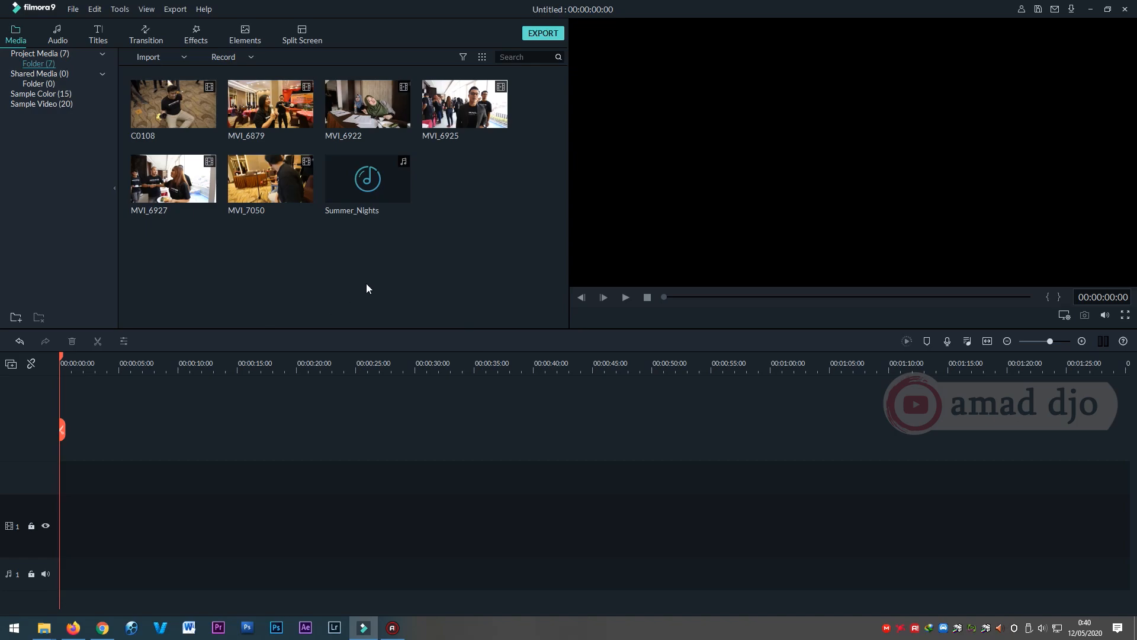
Place the MVI_6922 clip at the start of video track 1.
{"action": "mouse_move", "coordinate": [365, 188]}
{"action": "mouse_move", "coordinate": [355, 103]}
{"action": "left_click_drag", "start_coordinate": [350, 105], "coordinate": [63, 539]}
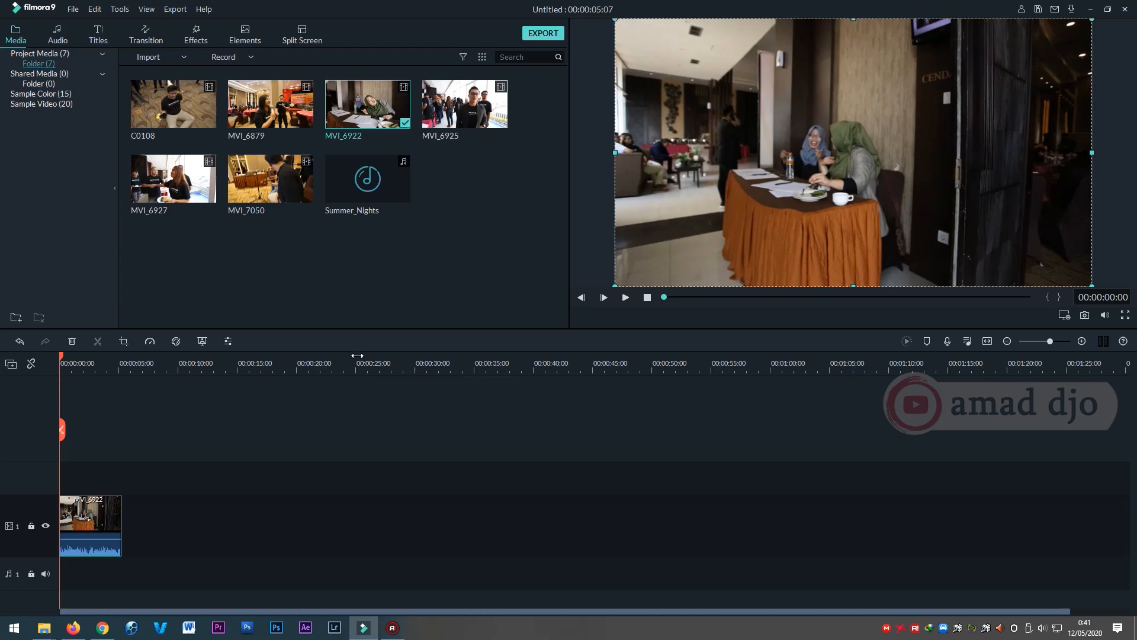
Split the MVI_6922 clip on the timeline at 00:00:01:04.
{"action": "left_click_drag", "start_coordinate": [363, 359], "coordinate": [219, 375]}
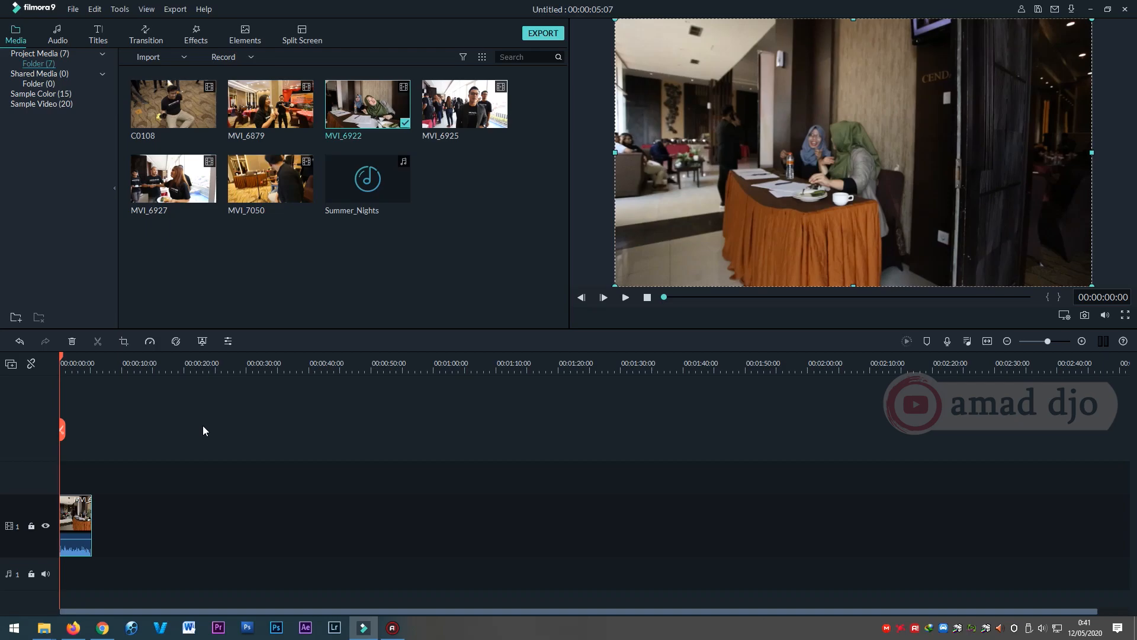
{"action": "left_click_drag", "start_coordinate": [109, 360], "coordinate": [728, 371]}
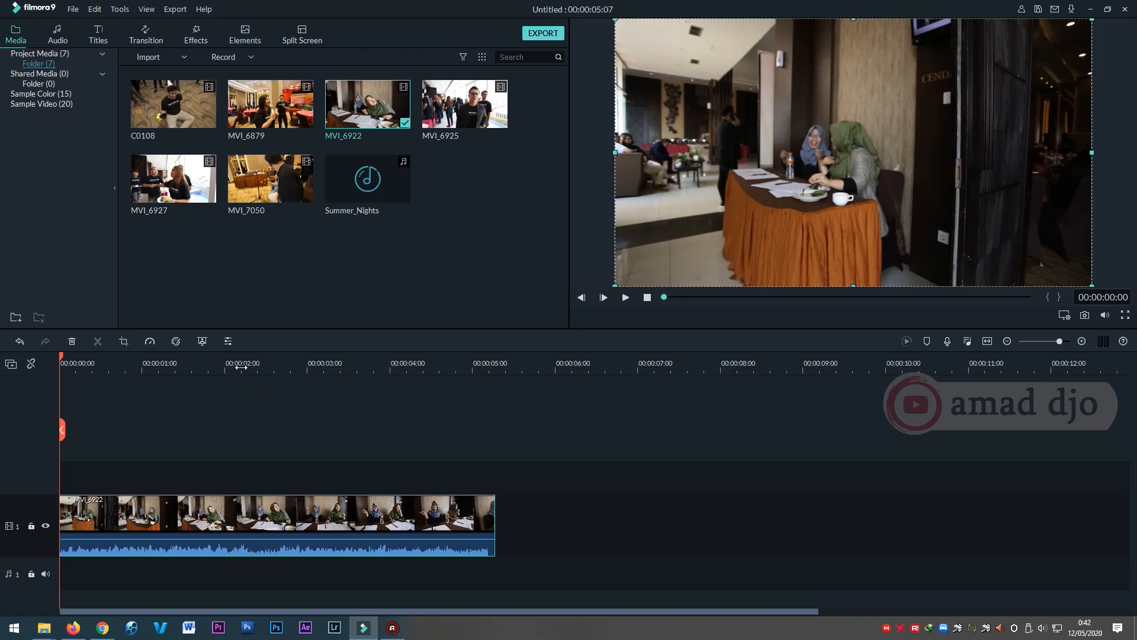
{"action": "left_click", "coordinate": [165, 364]}
{"action": "left_click_drag", "start_coordinate": [165, 358], "coordinate": [238, 360]}
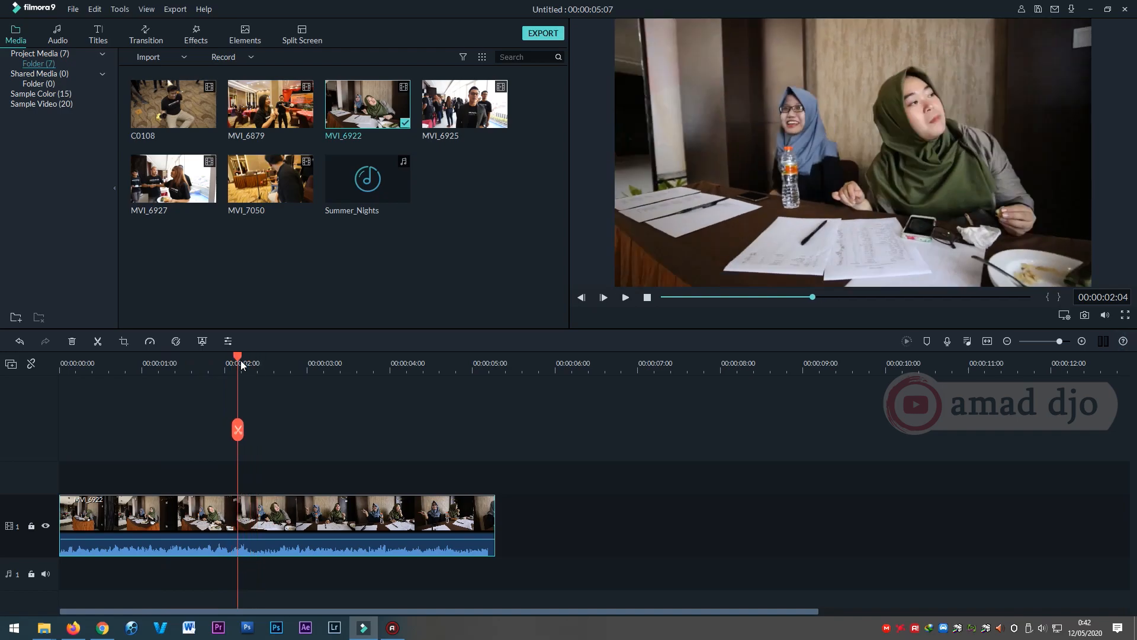
{"action": "left_click_drag", "start_coordinate": [238, 356], "coordinate": [48, 392]}
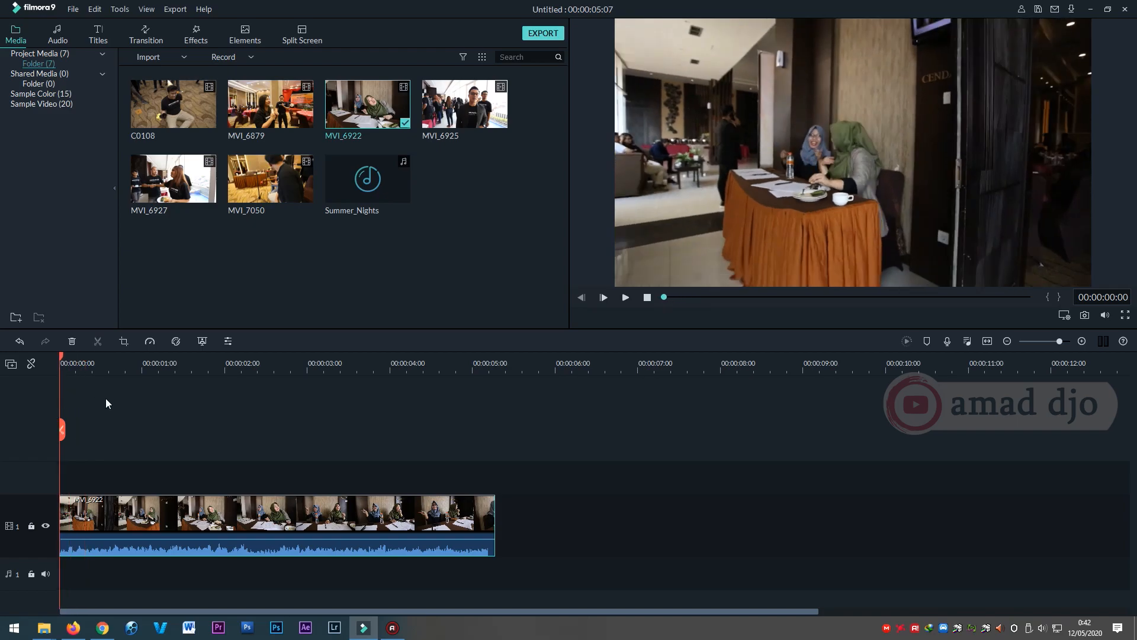
{"action": "left_click_drag", "start_coordinate": [64, 359], "coordinate": [156, 410]}
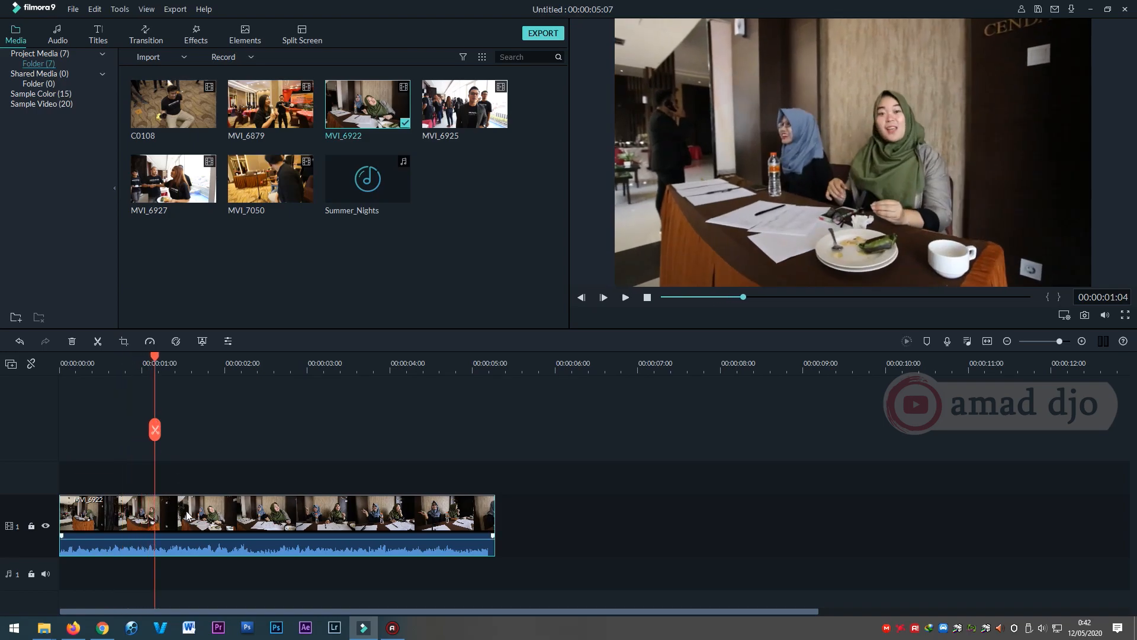
{"action": "left_click", "coordinate": [155, 430]}
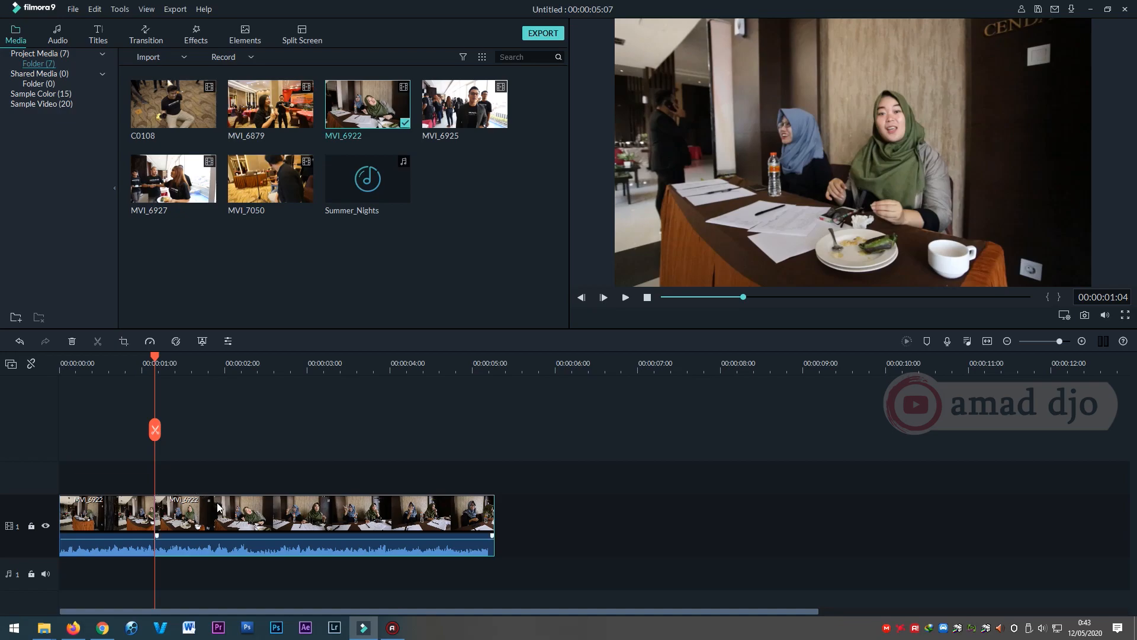
Delete the first segment of MVI_6922 and move the remaining segment to the start of the track.
{"action": "left_click", "coordinate": [206, 519]}
{"action": "mouse_move", "coordinate": [159, 361]}
{"action": "left_mouse_down"}
{"action": "mouse_move", "coordinate": [204, 364]}
{"action": "mouse_move", "coordinate": [156, 366]}
{"action": "left_mouse_up"}
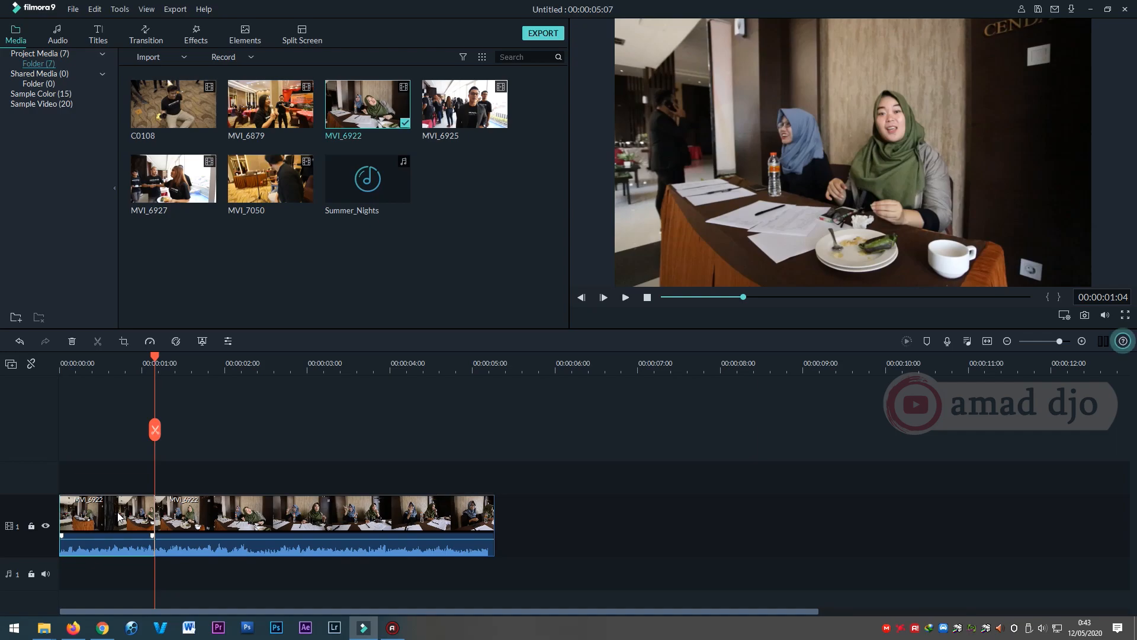
{"action": "key", "text": "Delete"}
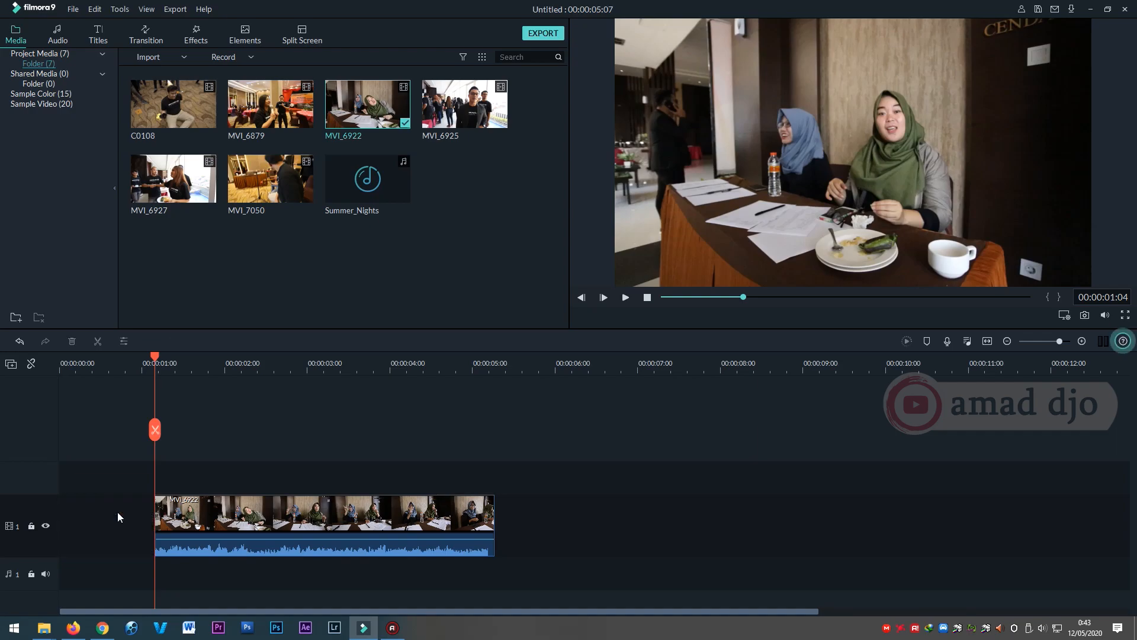
{"action": "left_click_drag", "start_coordinate": [236, 514], "coordinate": [129, 520]}
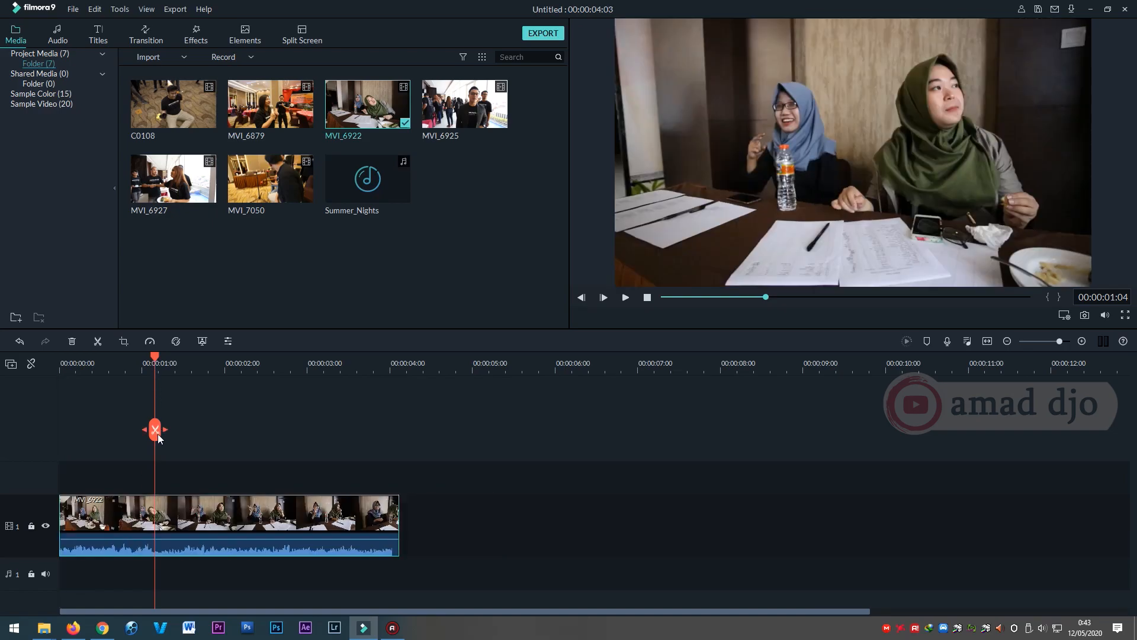
Split the MVI_6922 clip at 00:00:03:11 and delete the segment after the cut.
{"action": "left_click_drag", "start_coordinate": [159, 356], "coordinate": [325, 382]}
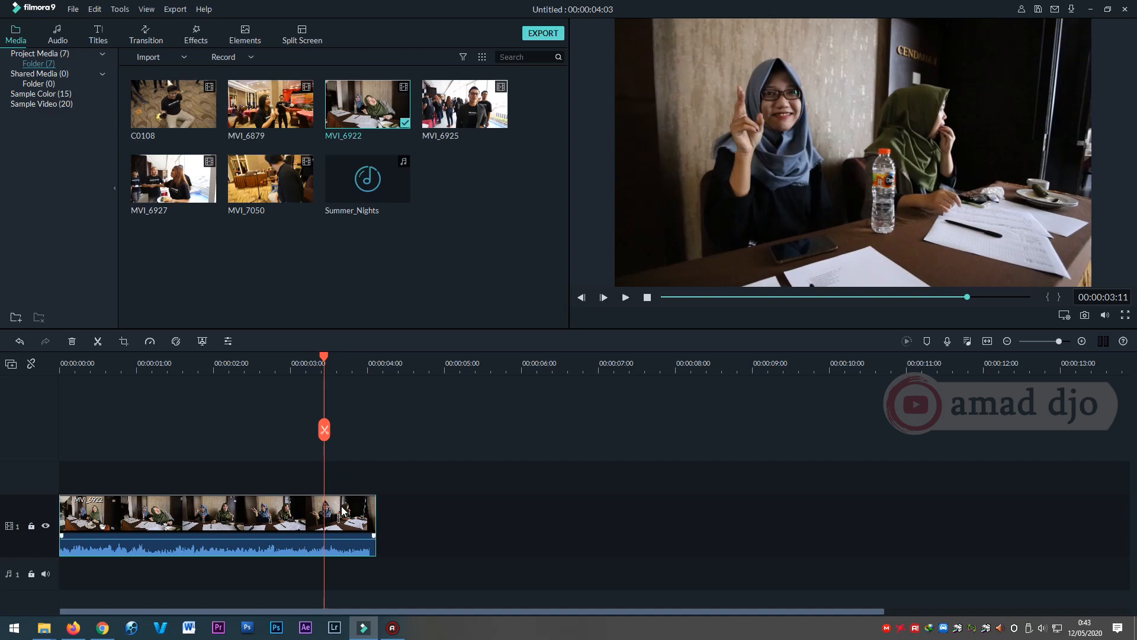
{"action": "left_click", "coordinate": [325, 428]}
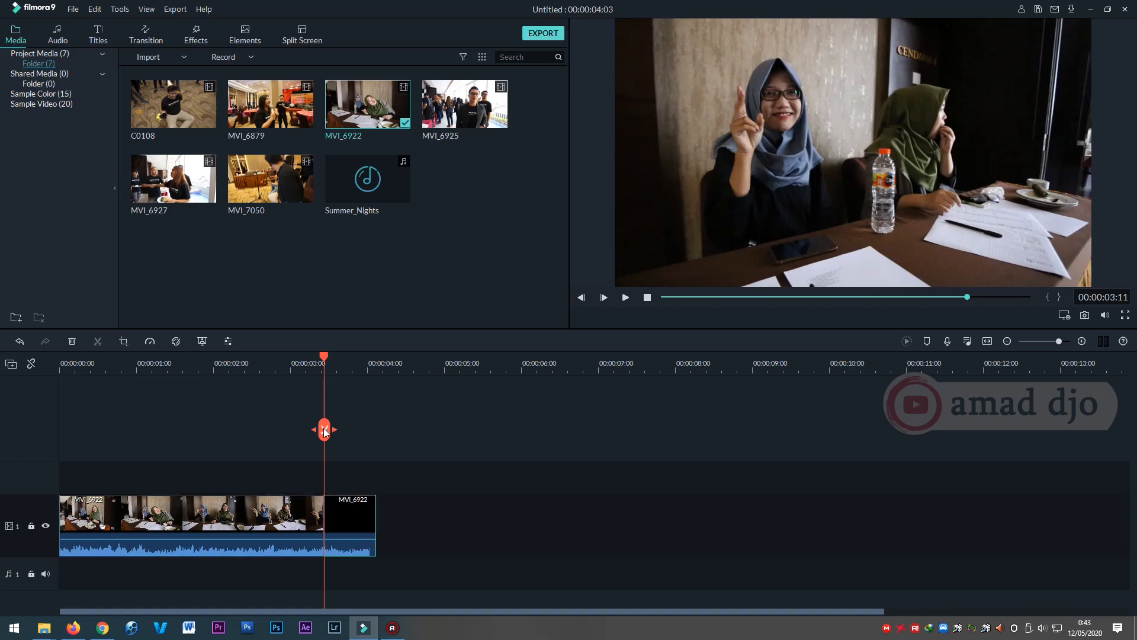
{"action": "left_click", "coordinate": [284, 511]}
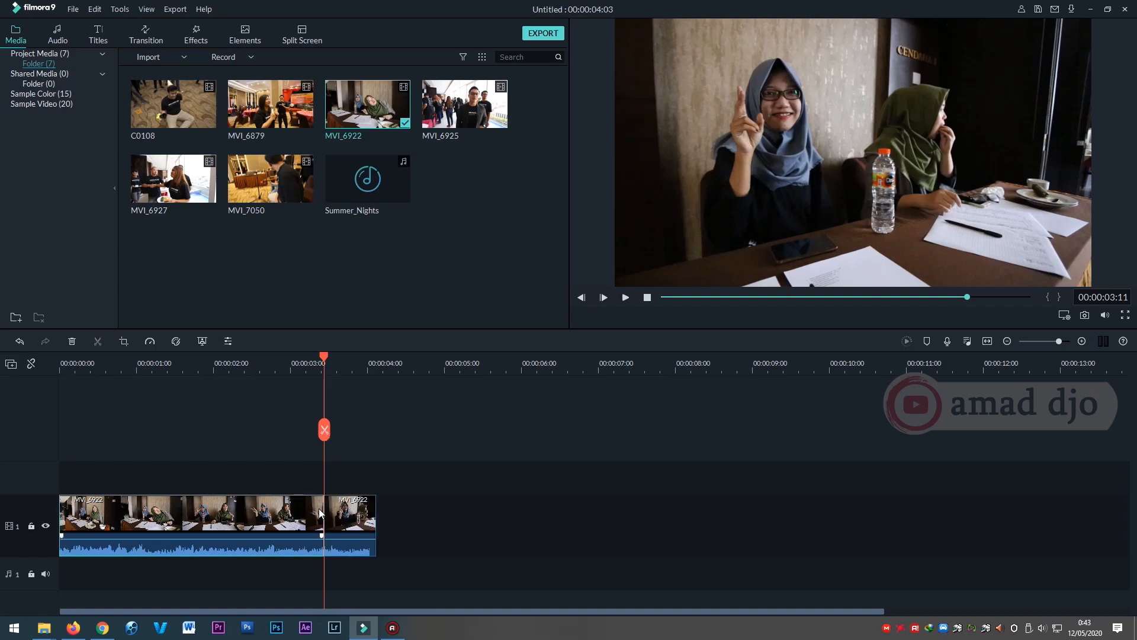
{"action": "left_click", "coordinate": [354, 510]}
{"action": "key", "text": "Delete"}
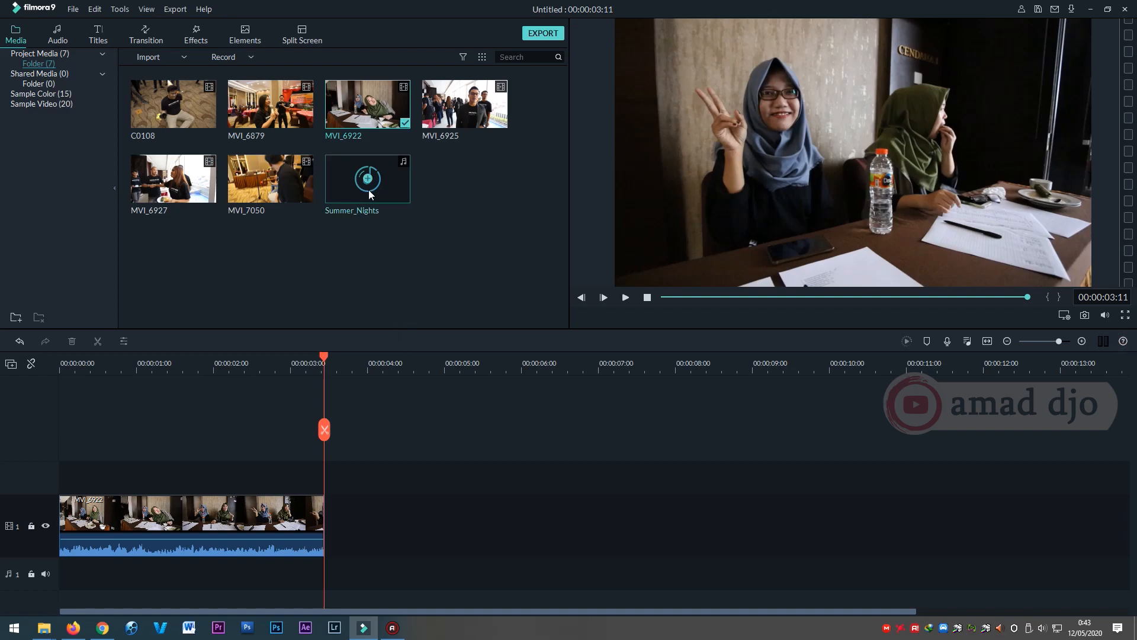
Add the MVI_6925 clip to video track 1 directly after the trimmed MVI_6922 clip.
{"action": "left_click", "coordinate": [480, 188]}
{"action": "left_click_drag", "start_coordinate": [443, 106], "coordinate": [356, 510]}
{"action": "left_click_drag", "start_coordinate": [496, 515], "coordinate": [467, 516]}
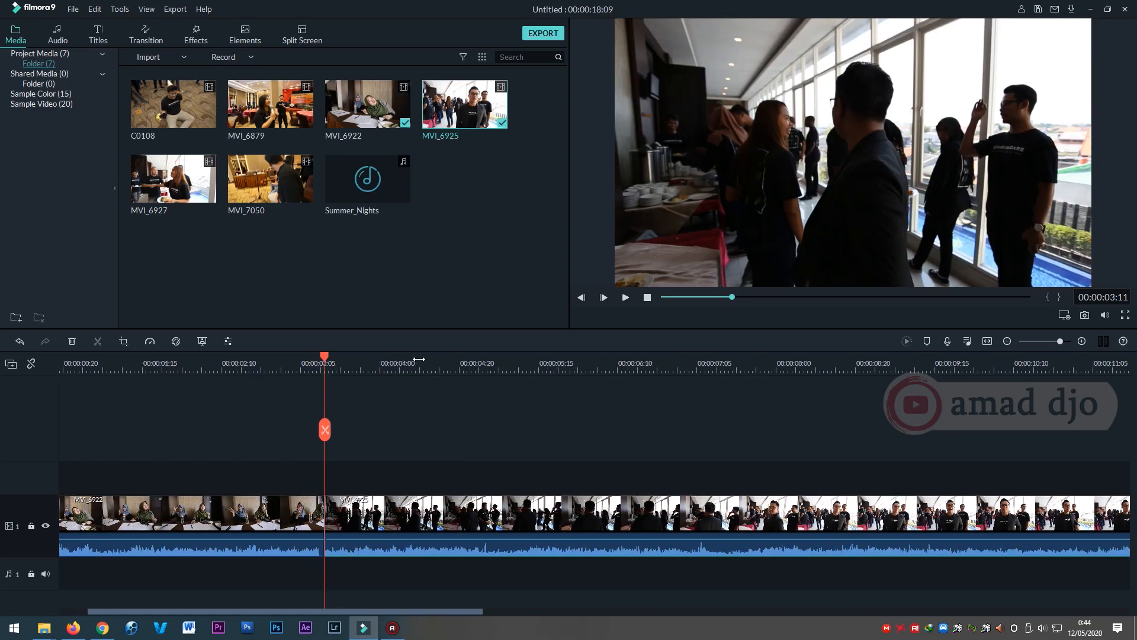
Cut off the part of the MVI_6925 clip before 00:00:08:11 and move the remaining segment directly after MVI_6922.
{"action": "left_click_drag", "start_coordinate": [382, 360], "coordinate": [534, 377]}
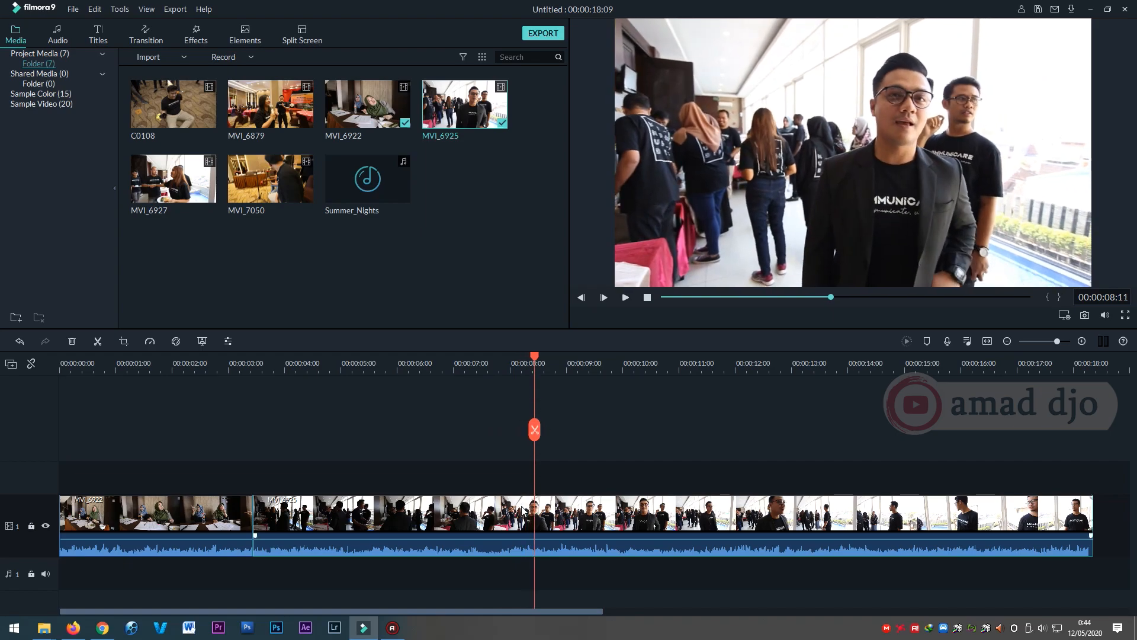
{"action": "left_click", "coordinate": [537, 430]}
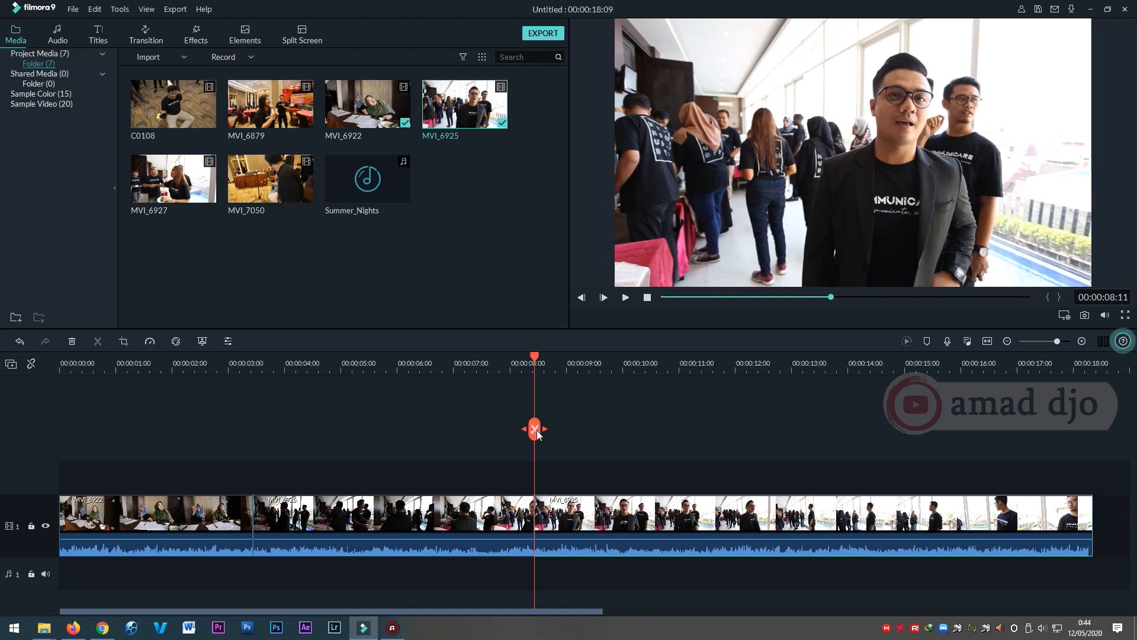
{"action": "left_click", "coordinate": [479, 509]}
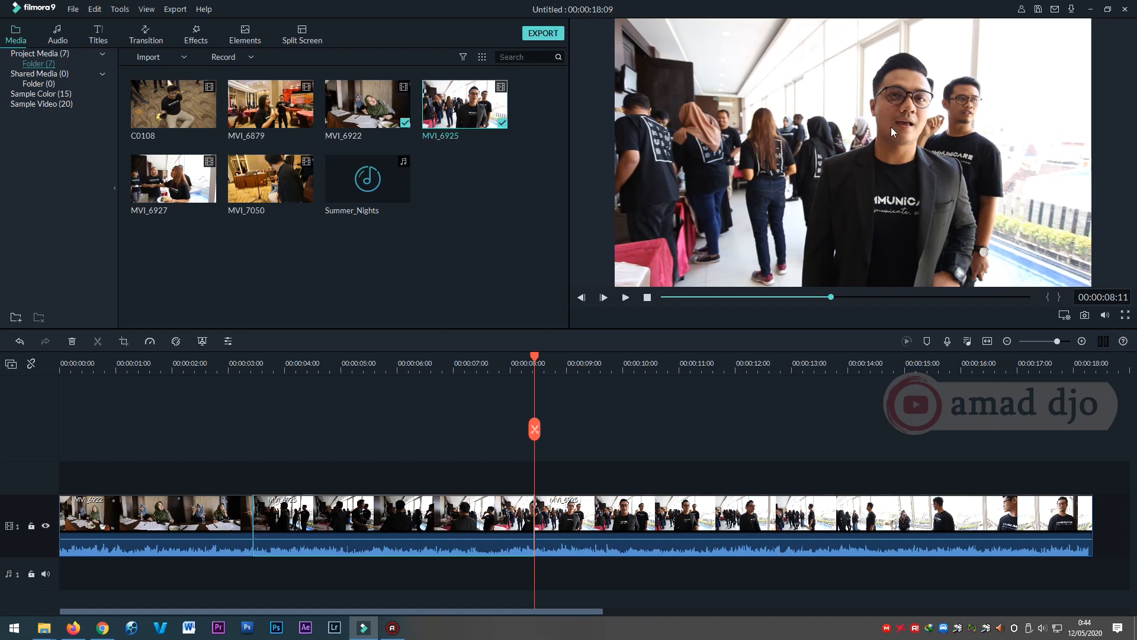
{"action": "key", "text": "Delete"}
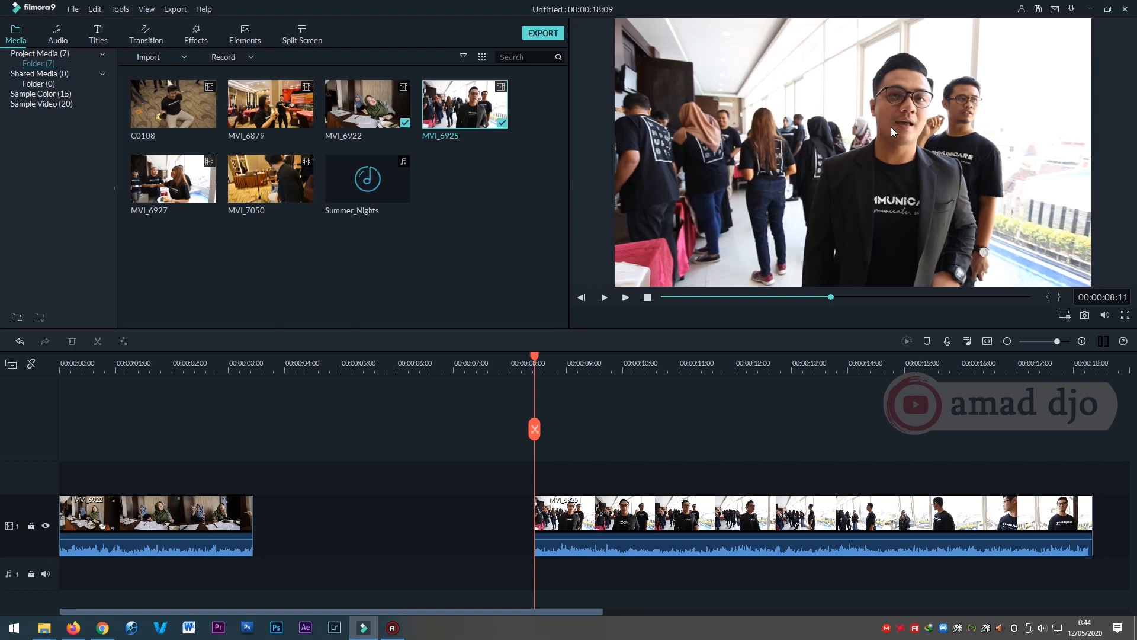
{"action": "left_click_drag", "start_coordinate": [570, 514], "coordinate": [299, 515]}
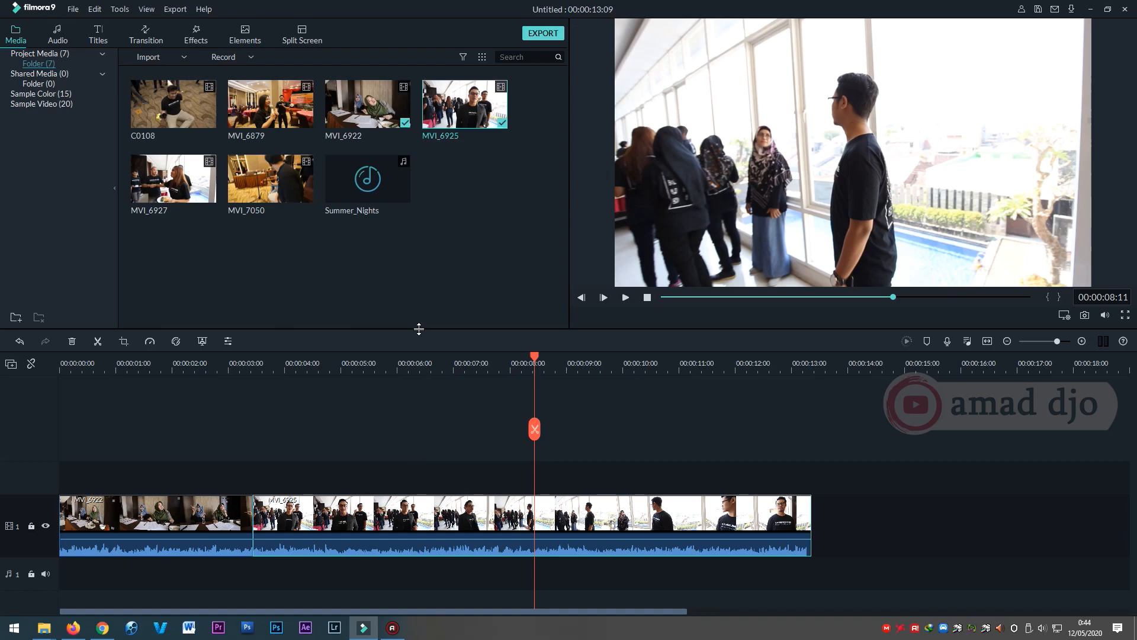
{"action": "left_click", "coordinate": [369, 412]}
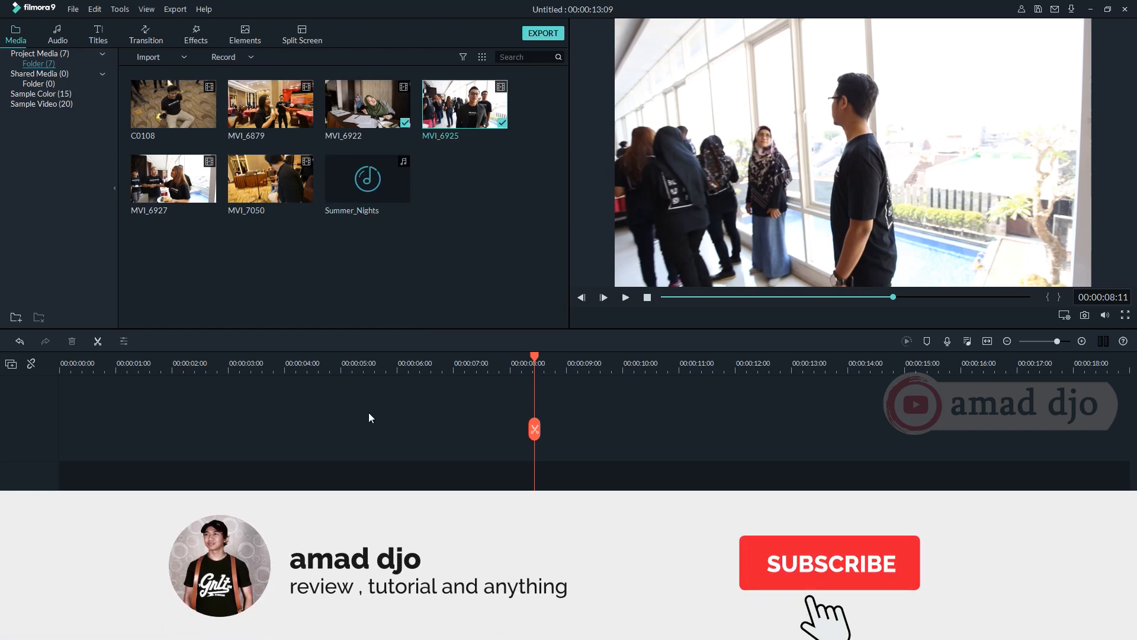
Add the Box Turn 1 transition across the cut between MVI_6922 and MVI_6925 on video track 1.
{"action": "left_click", "coordinate": [145, 37]}
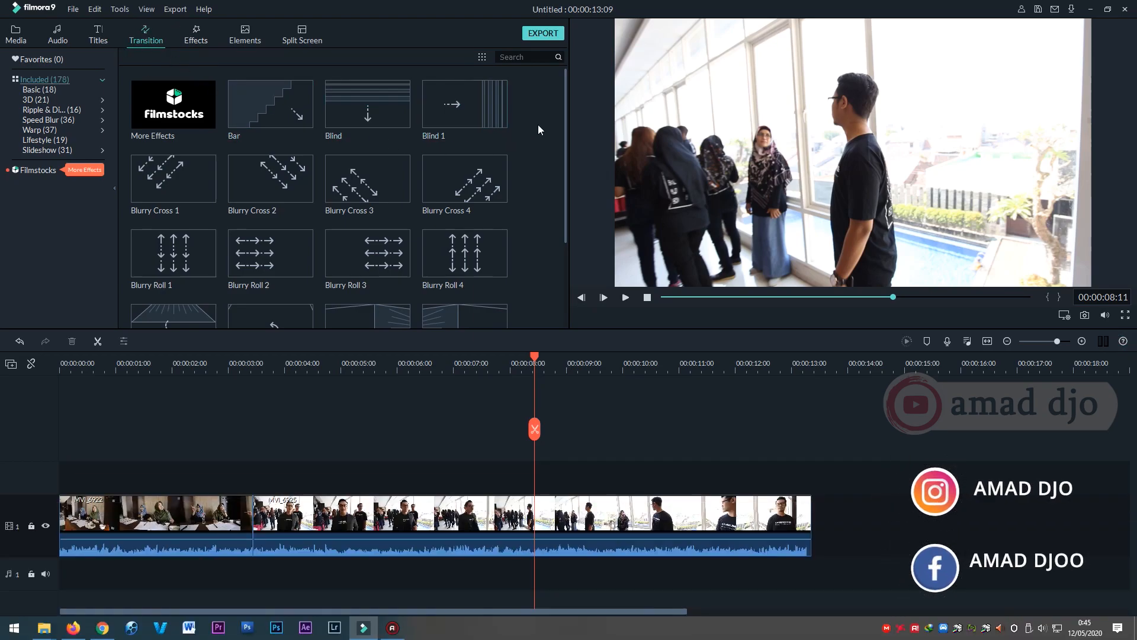
{"action": "left_click_drag", "start_coordinate": [563, 129], "coordinate": [569, 176]}
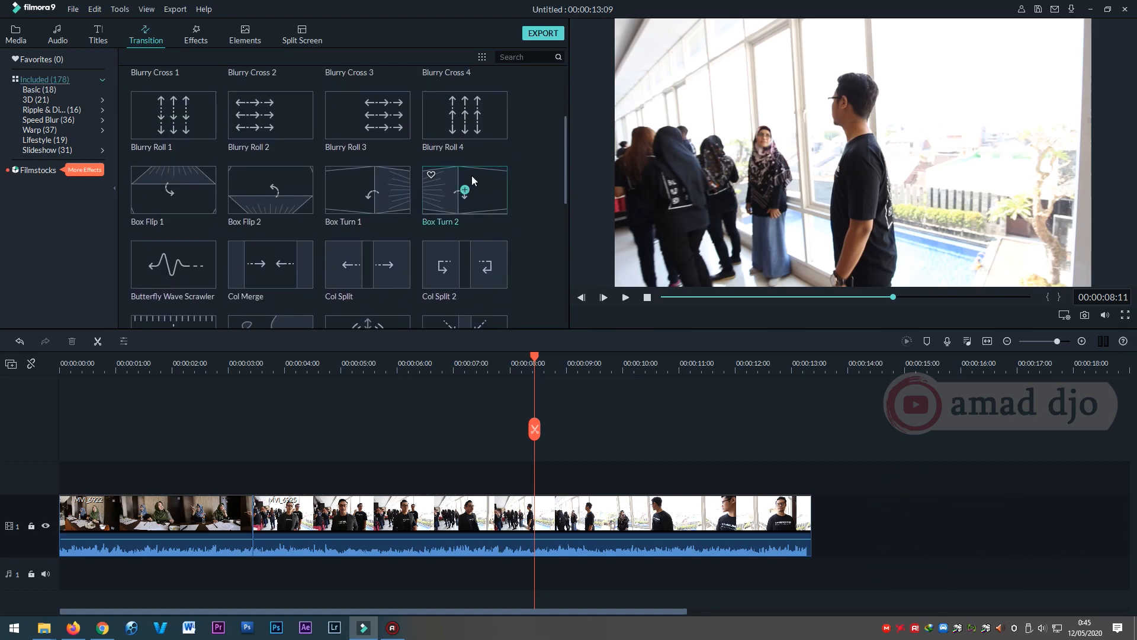
{"action": "left_click", "coordinate": [371, 184]}
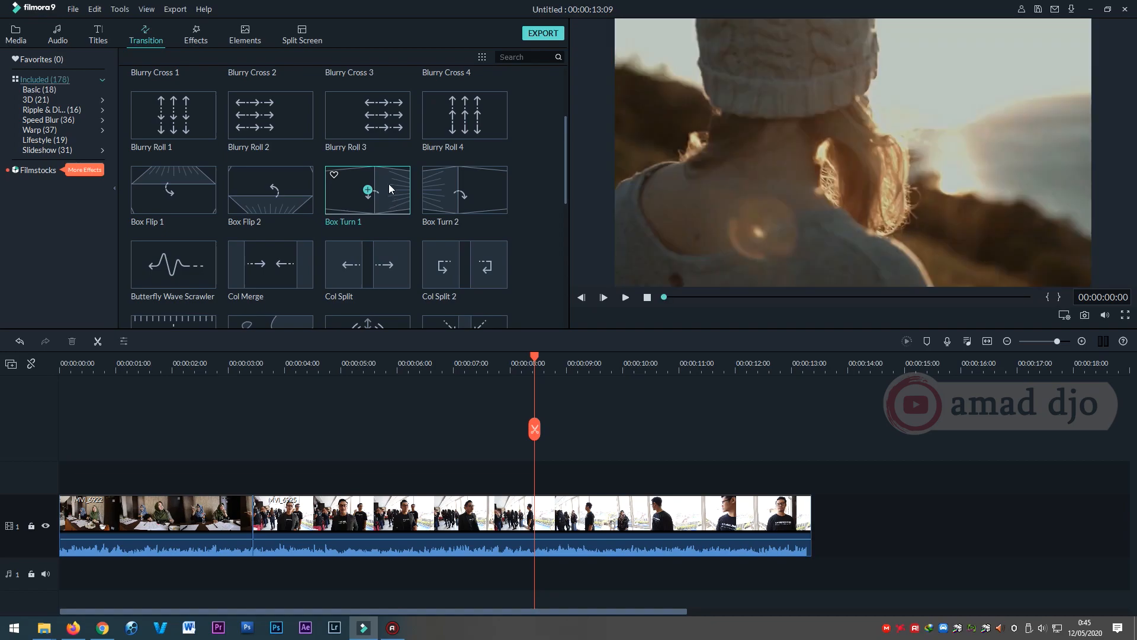
{"action": "left_click_drag", "start_coordinate": [388, 184], "coordinate": [375, 405]}
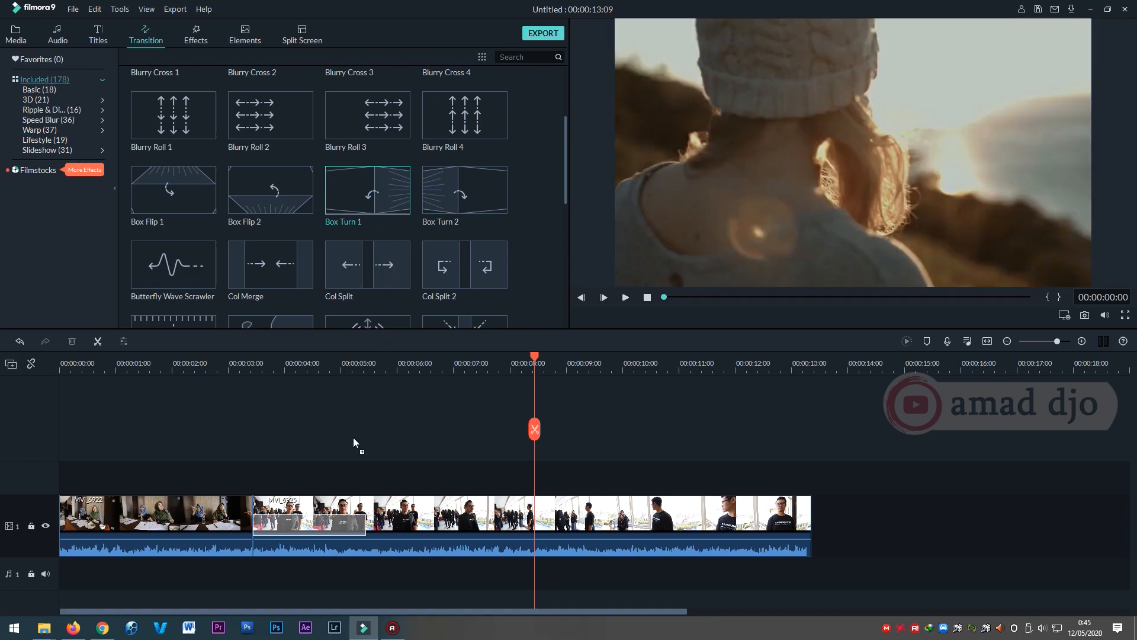
{"action": "left_click_drag", "start_coordinate": [268, 469], "coordinate": [185, 515]}
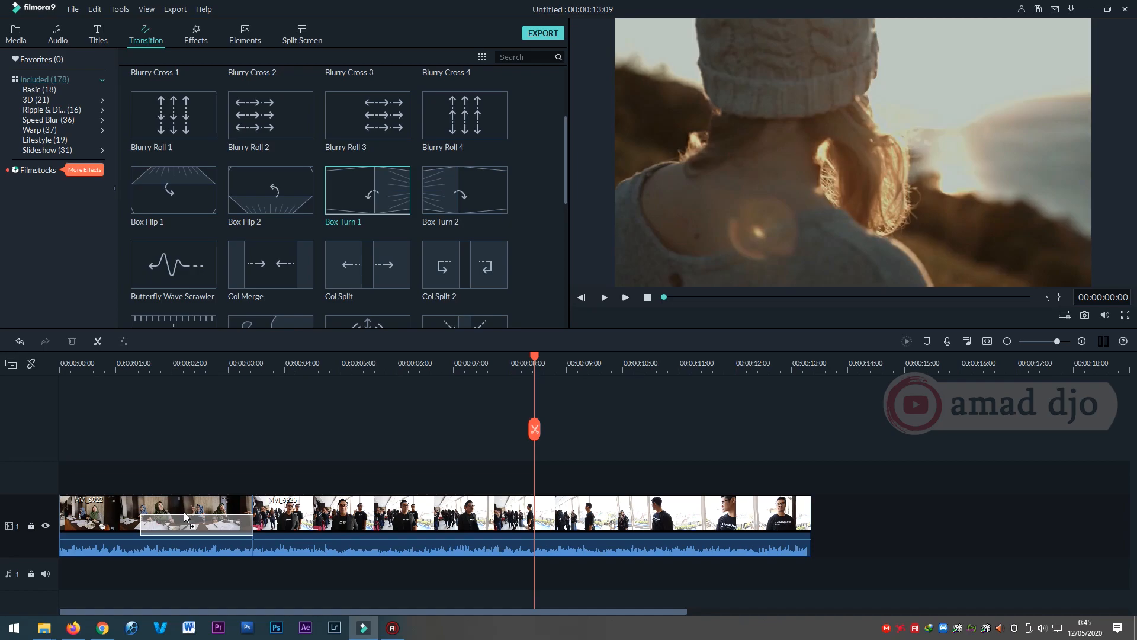
{"action": "left_click_drag", "start_coordinate": [184, 517], "coordinate": [285, 521]}
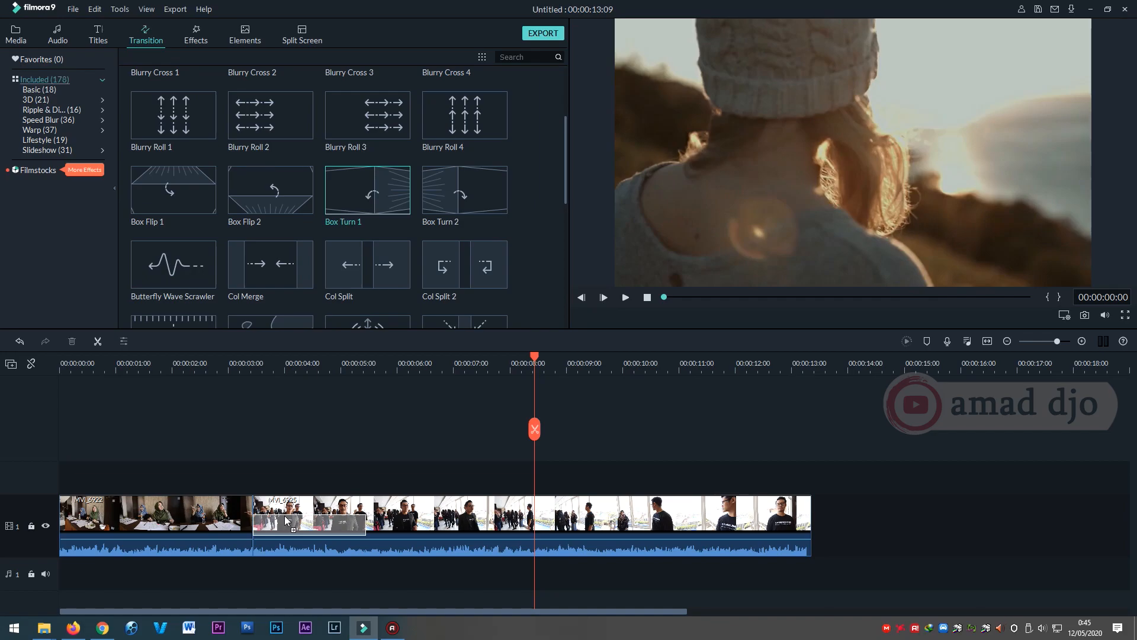
{"action": "left_click_drag", "start_coordinate": [285, 516], "coordinate": [238, 516]}
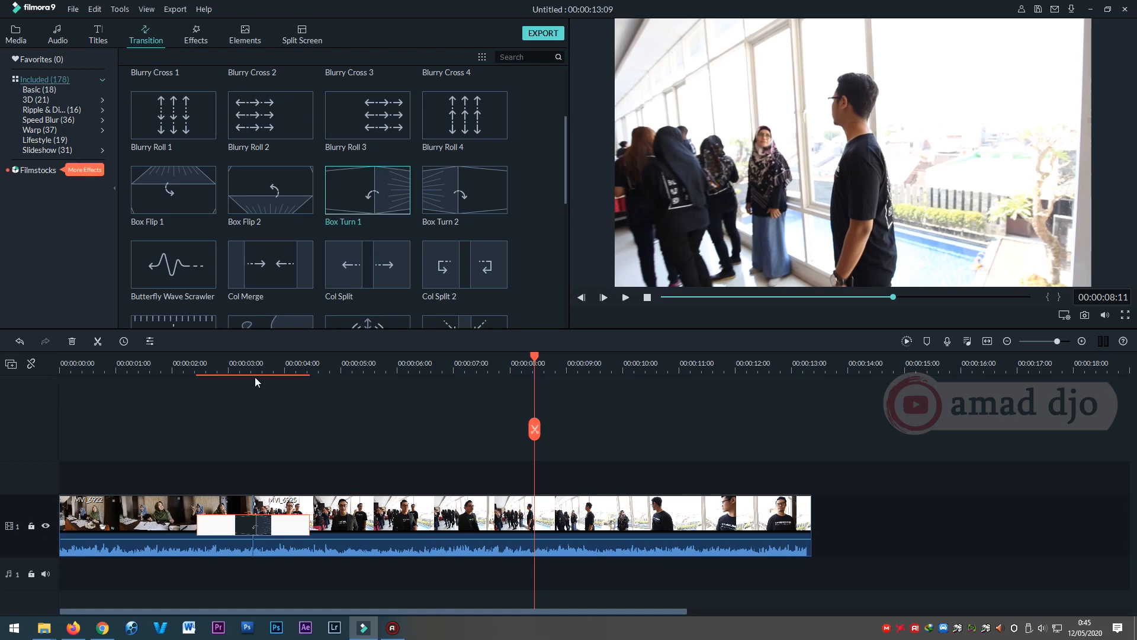
Play the timeline from 00:00:02:02 to preview the Box Turn 1 transition.
{"action": "left_click", "coordinate": [176, 364]}
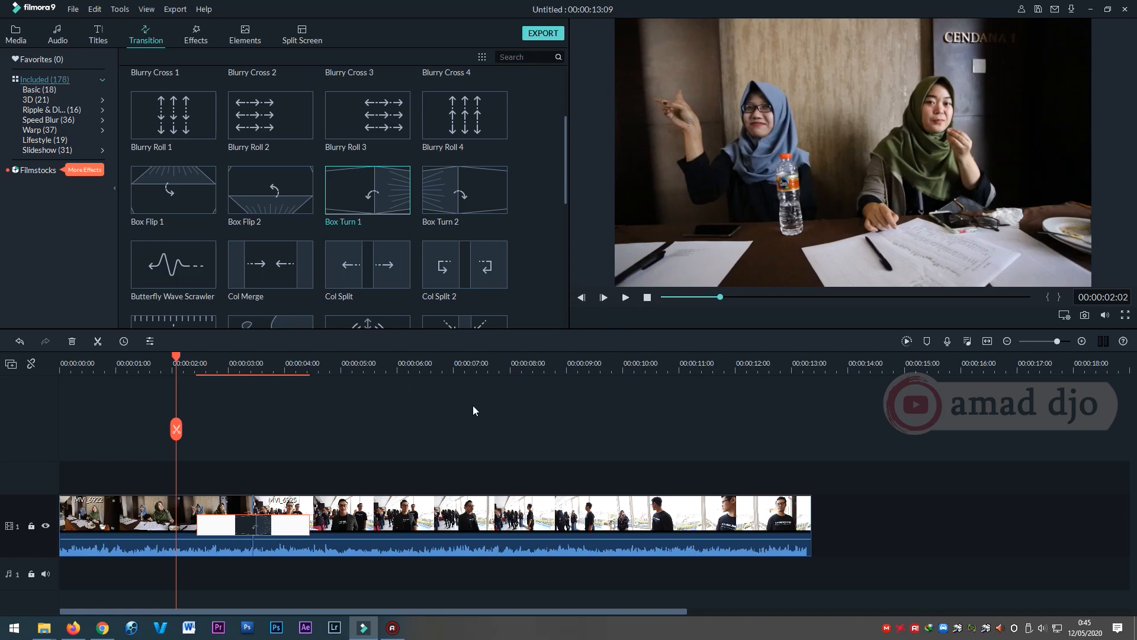
{"action": "key", "text": "space"}
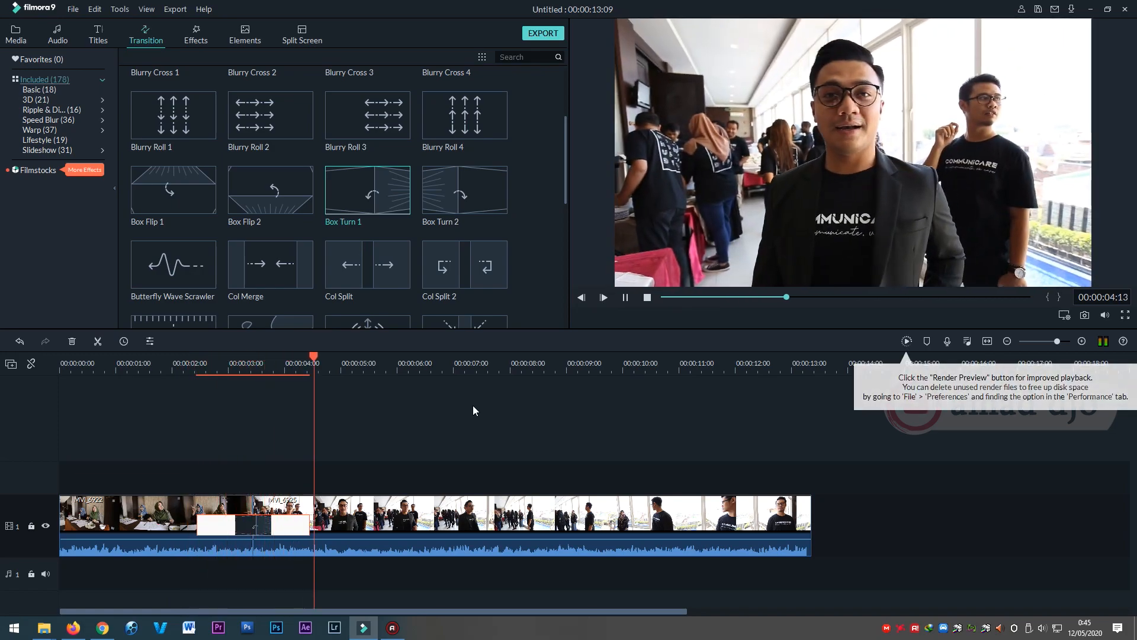
{"action": "key", "text": "space"}
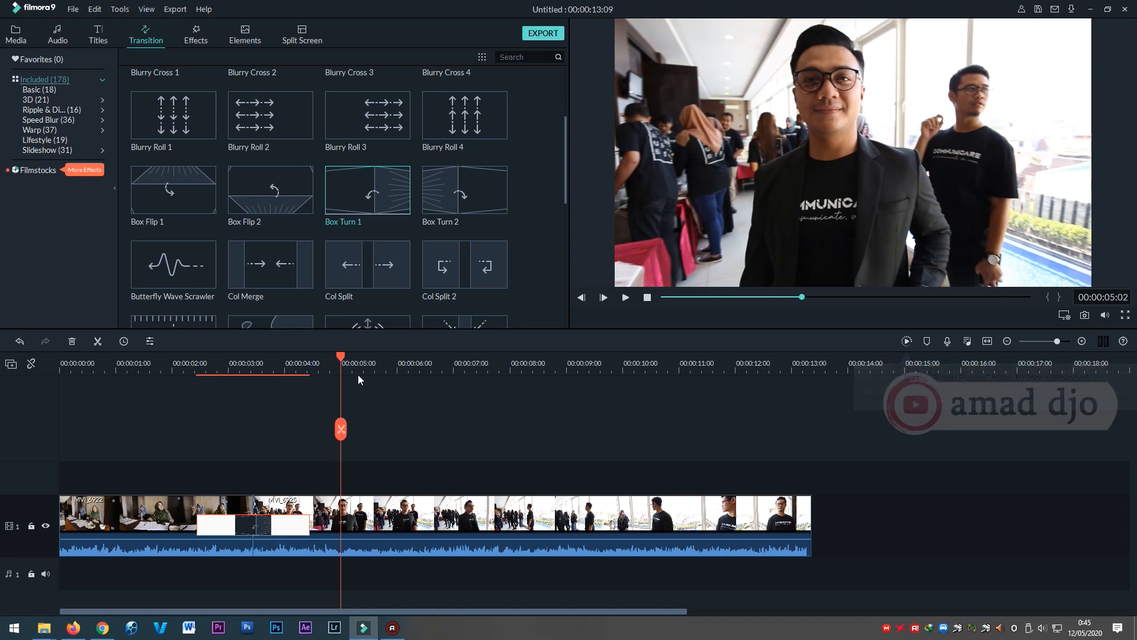
Split the MVI_6925 clip at 00:00:07:11 and delete the segment after the cut.
{"action": "left_click_drag", "start_coordinate": [340, 358], "coordinate": [486, 422]}
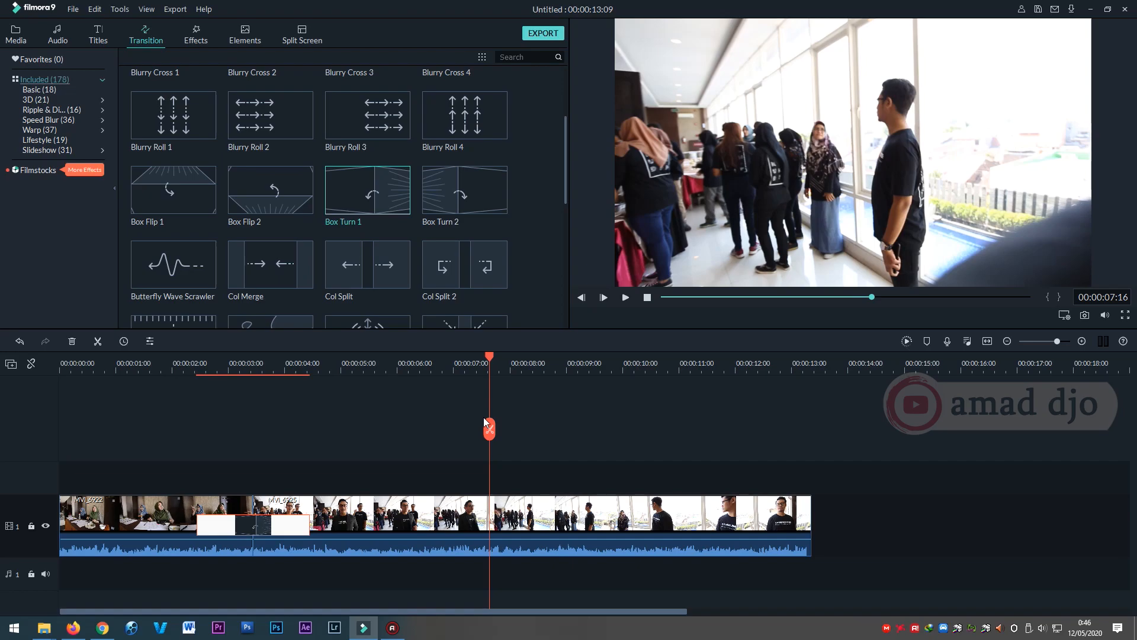
{"action": "left_click_drag", "start_coordinate": [489, 357], "coordinate": [479, 410]}
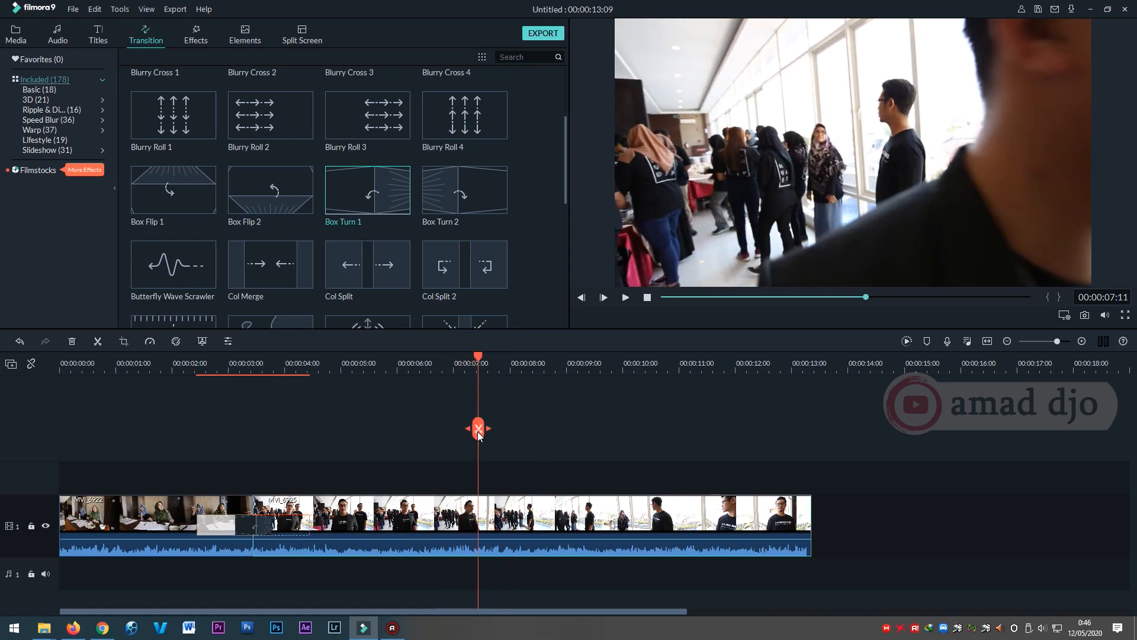
{"action": "left_click", "coordinate": [479, 430]}
{"action": "left_click", "coordinate": [451, 520]}
{"action": "left_click", "coordinate": [516, 515]}
{"action": "key", "text": "Delete"}
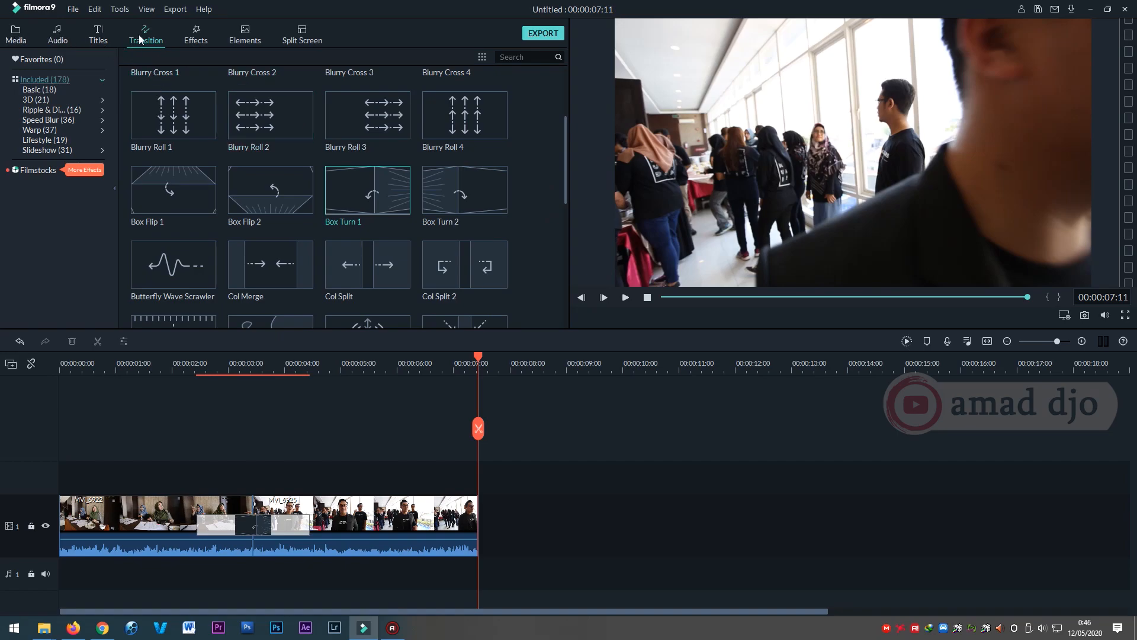
Add the C0108 clip directly after MVI_6925 on video track 1 and cut off its part after 00:00:09:08.
{"action": "left_click", "coordinate": [16, 35]}
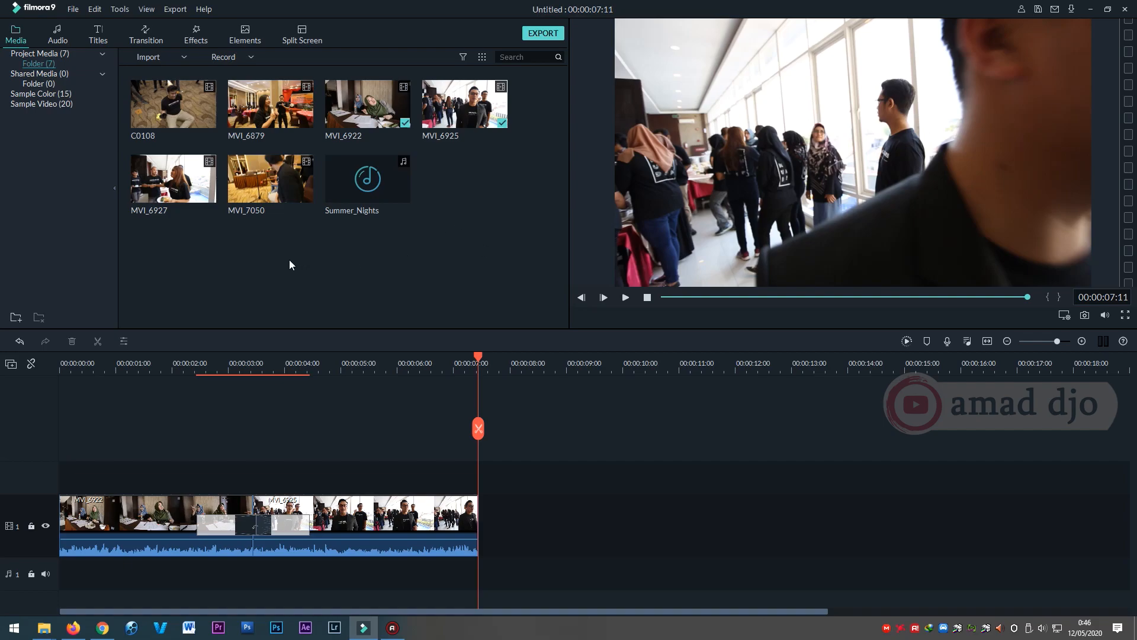
{"action": "left_click_drag", "start_coordinate": [168, 100], "coordinate": [483, 521]}
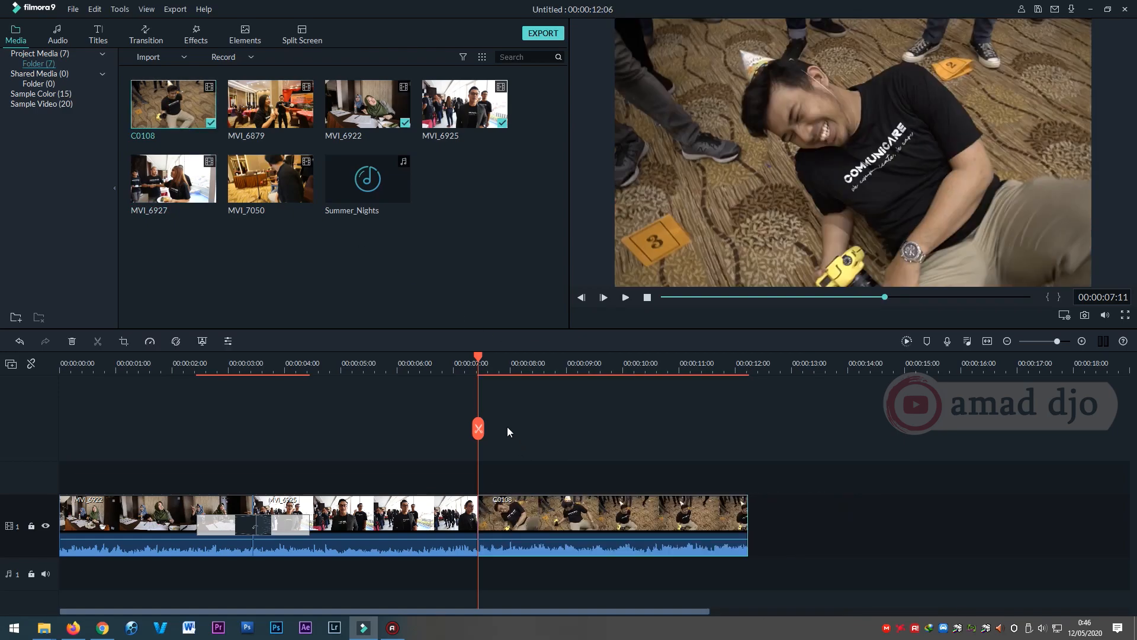
{"action": "left_click_drag", "start_coordinate": [495, 357], "coordinate": [629, 384]}
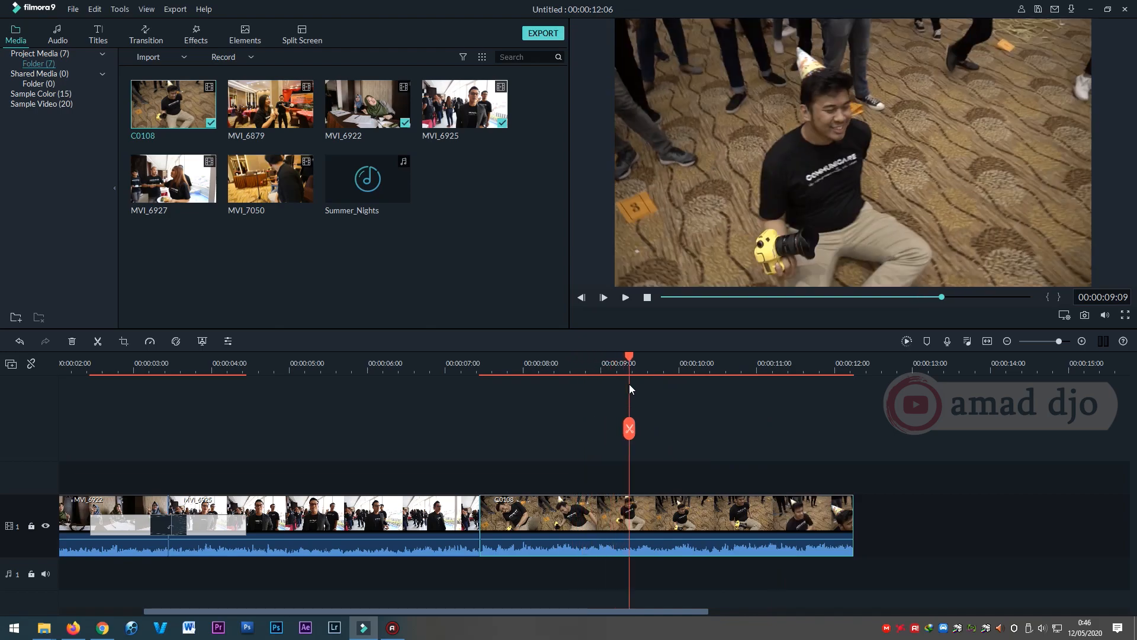
{"action": "left_click", "coordinate": [626, 429]}
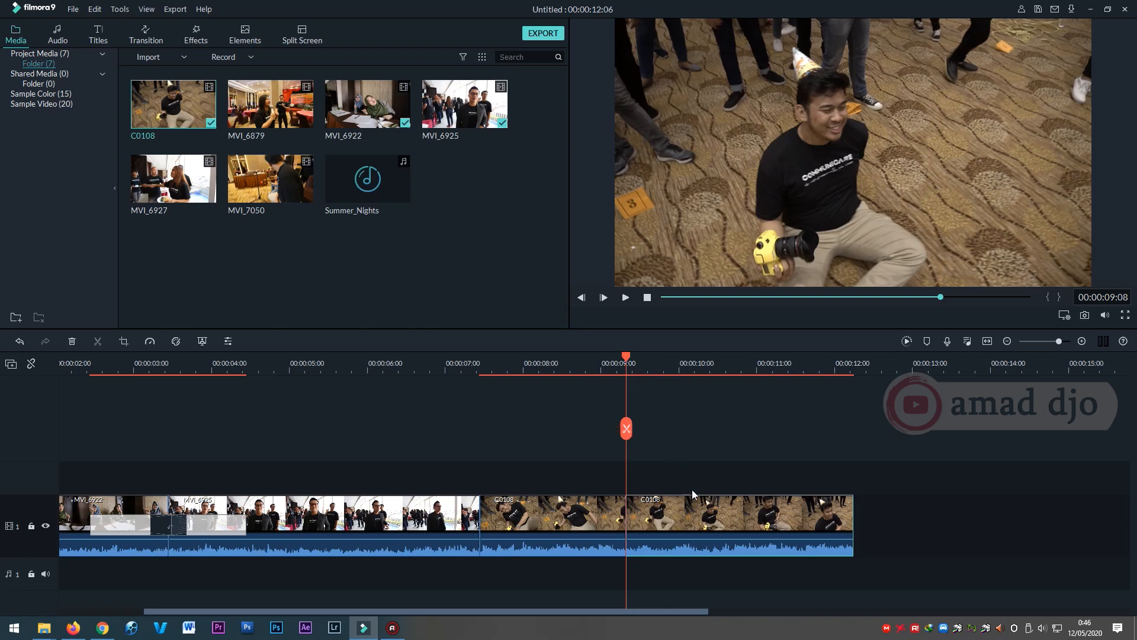
{"action": "left_click", "coordinate": [573, 514]}
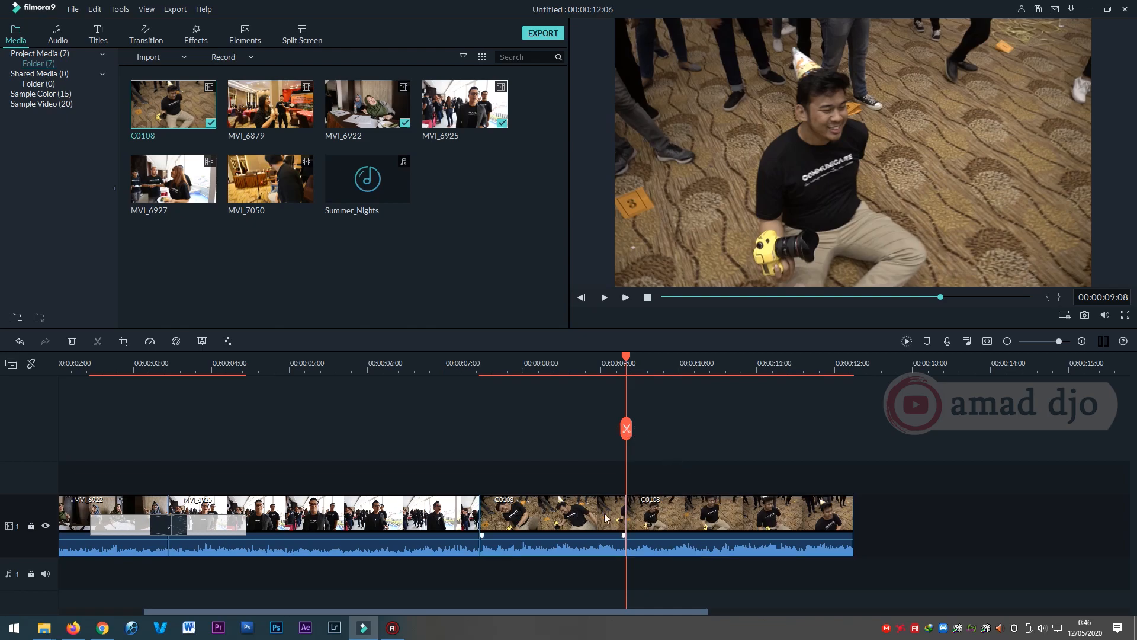
{"action": "left_click", "coordinate": [675, 516]}
{"action": "left_click", "coordinate": [679, 511]}
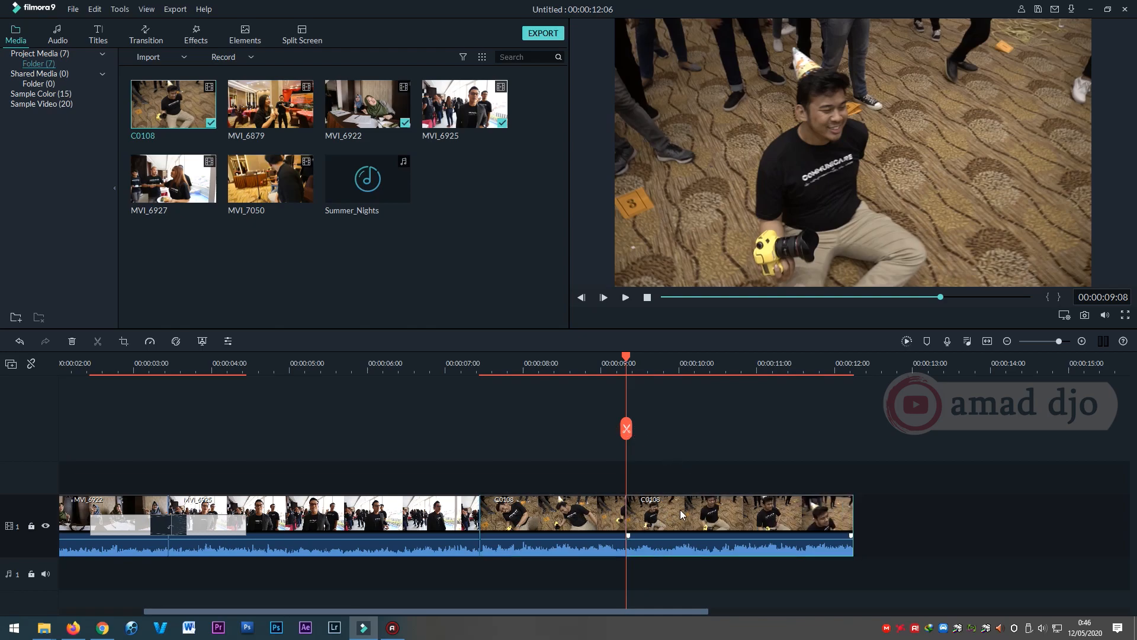
{"action": "left_click", "coordinate": [583, 513]}
{"action": "left_click", "coordinate": [683, 509]}
{"action": "key", "text": "Delete"}
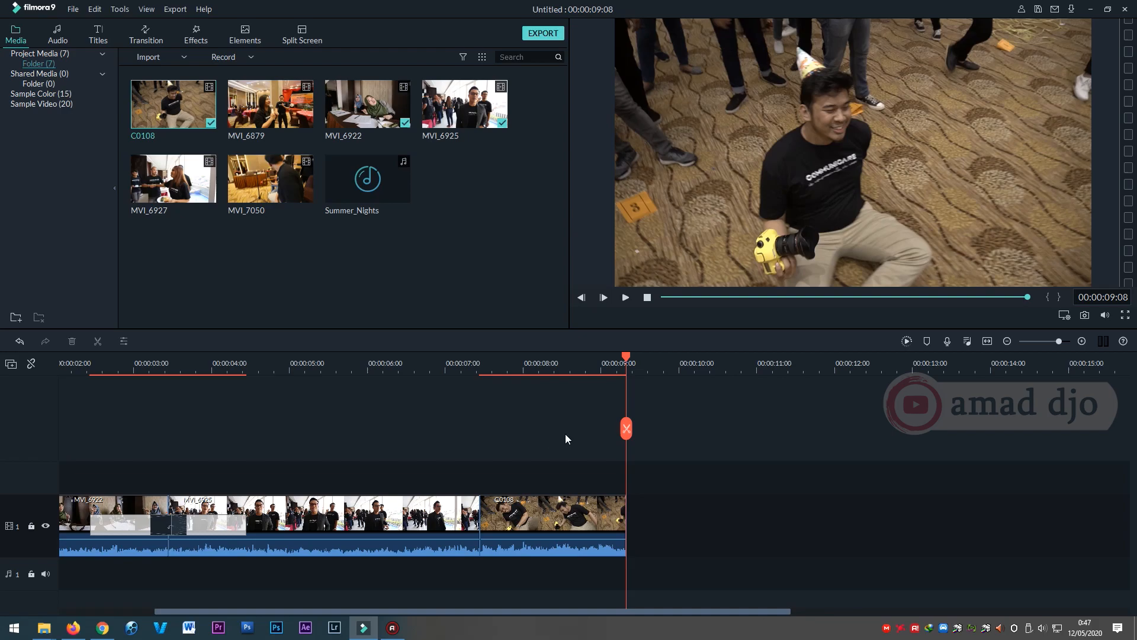
Add the Col Whisk transition across the cut between MVI_6925 and C0108.
{"action": "left_click", "coordinate": [150, 40]}
{"action": "left_click_drag", "start_coordinate": [563, 153], "coordinate": [586, 197]}
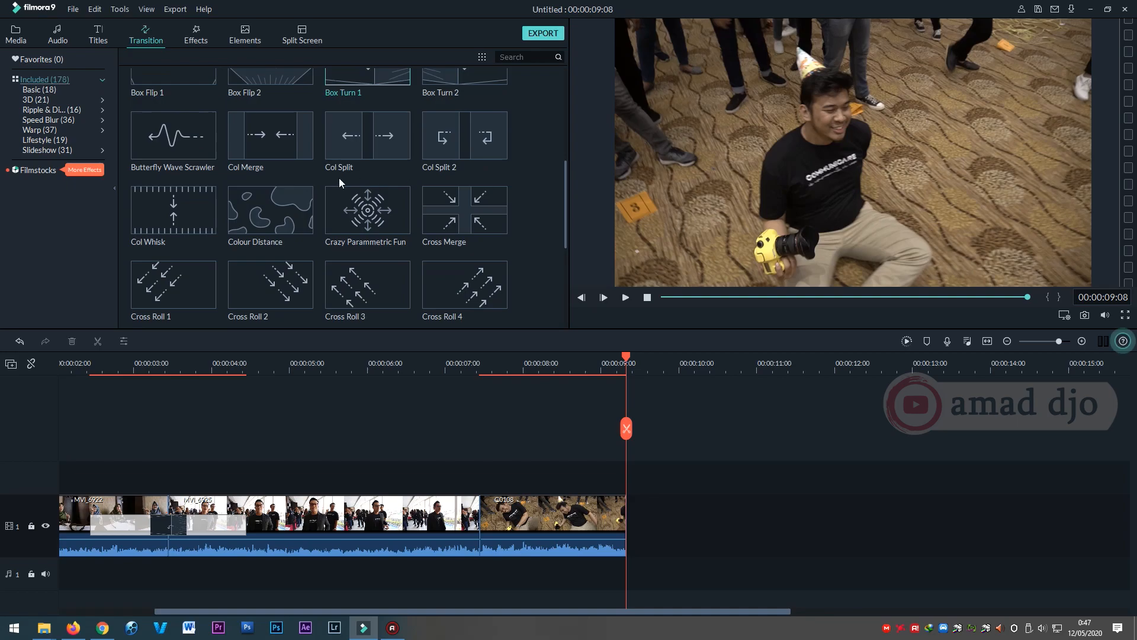
{"action": "left_click", "coordinate": [187, 204]}
{"action": "left_click_drag", "start_coordinate": [187, 205], "coordinate": [461, 523]}
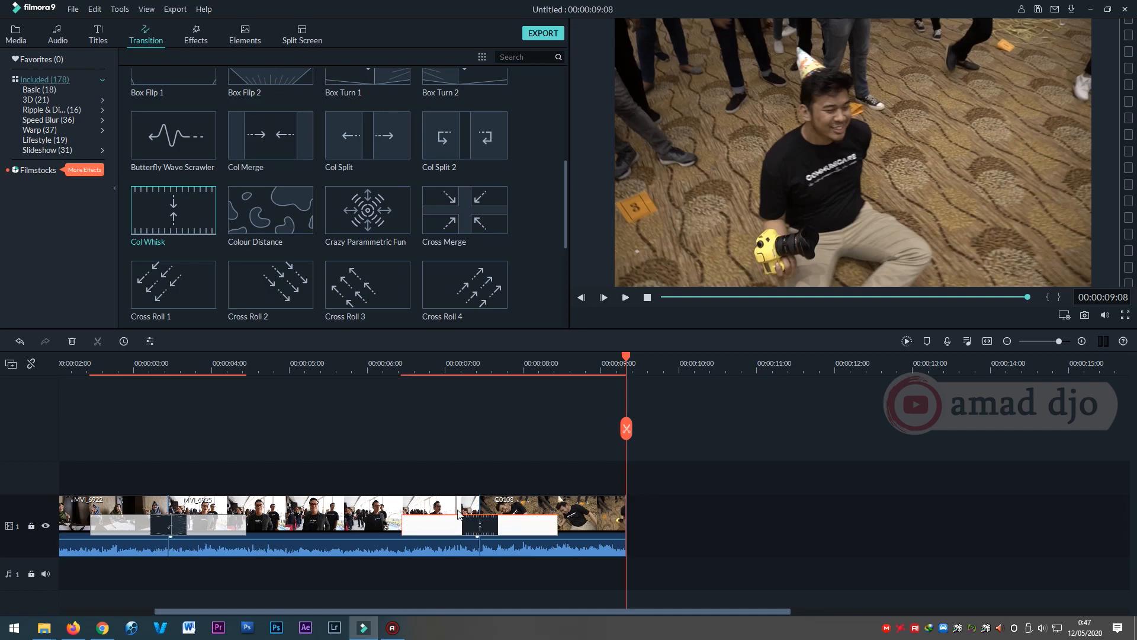
Play the timeline from 00:00:06:04 to preview the Col Whisk transition.
{"action": "left_click", "coordinate": [381, 365]}
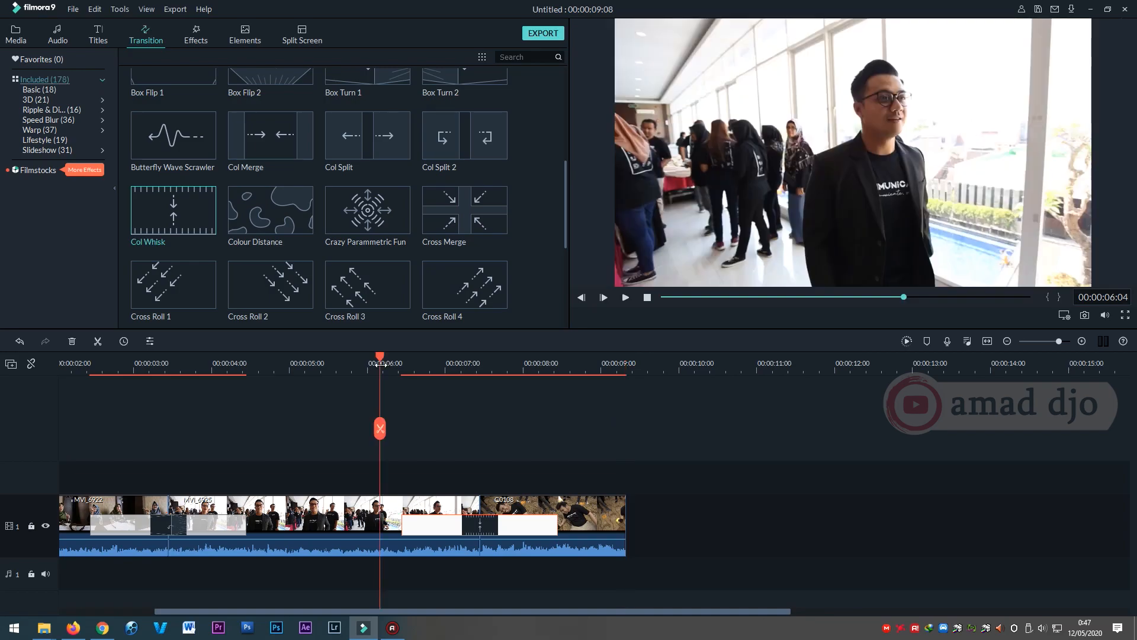
{"action": "key", "text": "space"}
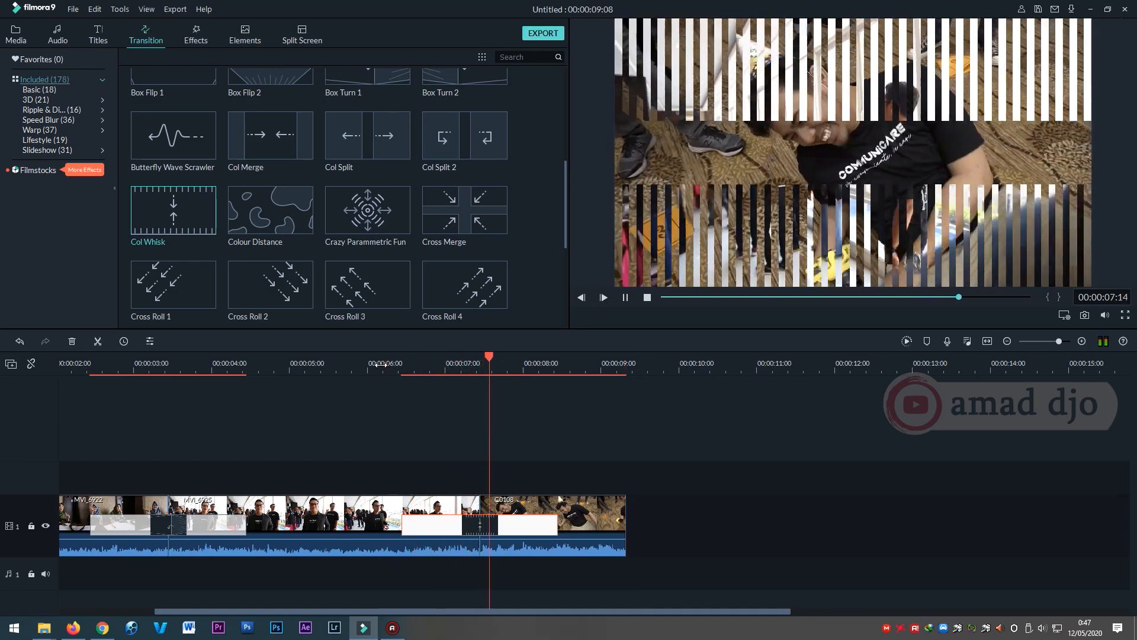
{"action": "key", "text": "space"}
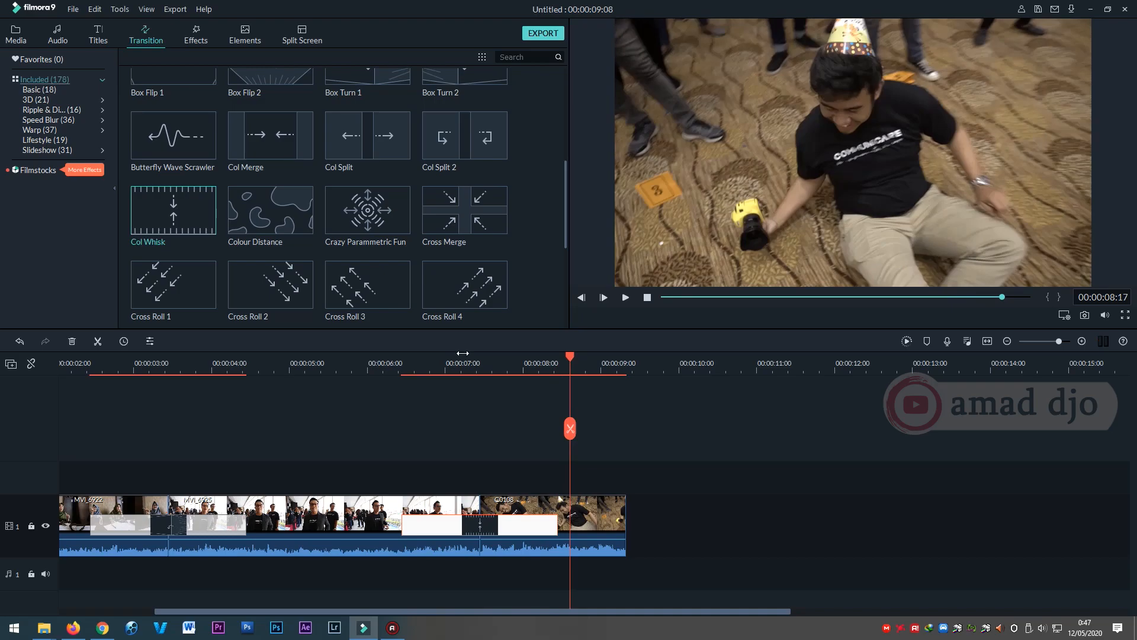
{"action": "left_click_drag", "start_coordinate": [567, 357], "coordinate": [605, 361]}
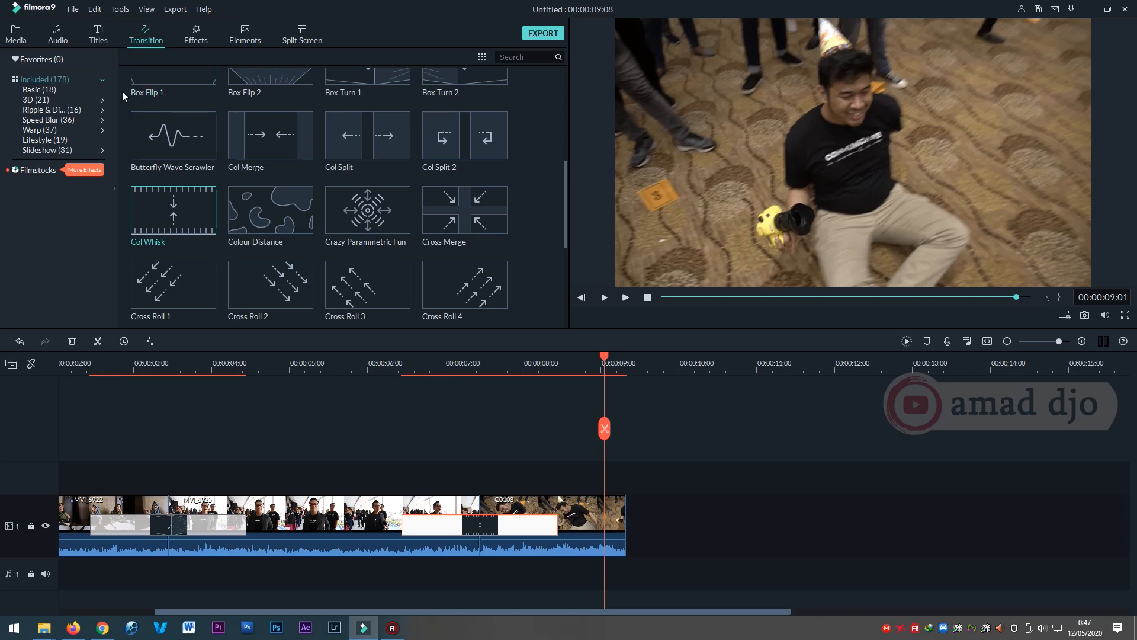
Add the Summer_Nights music to audio track 1, starting shortly after 00:00:02:00 beneath the MVI_6922 clip.
{"action": "left_click", "coordinate": [17, 35]}
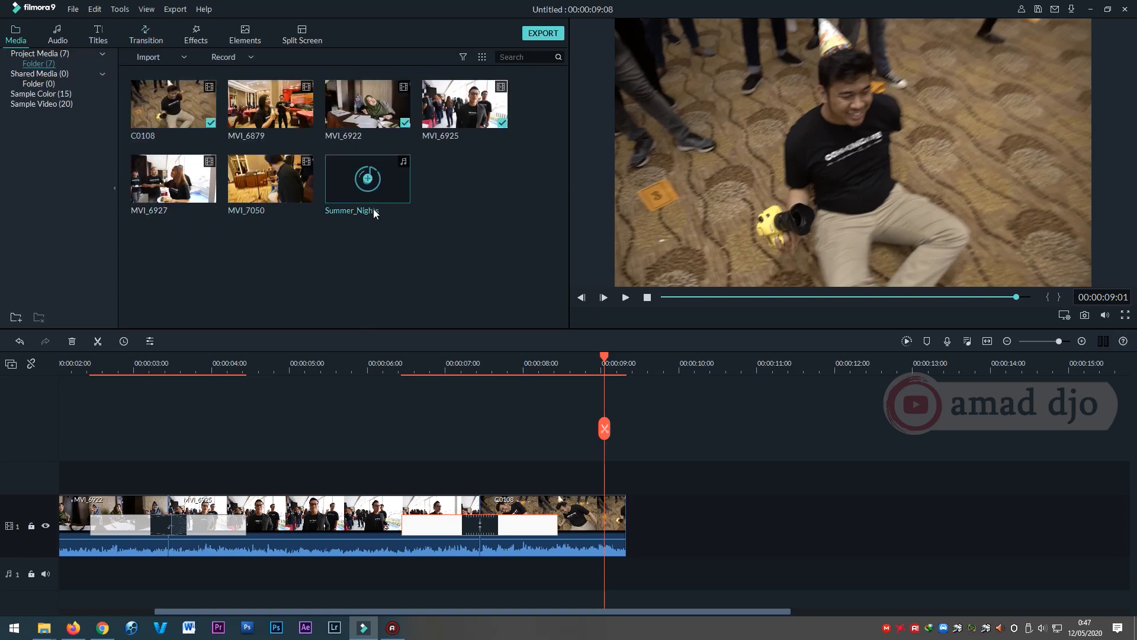
{"action": "left_click_drag", "start_coordinate": [363, 180], "coordinate": [602, 575]}
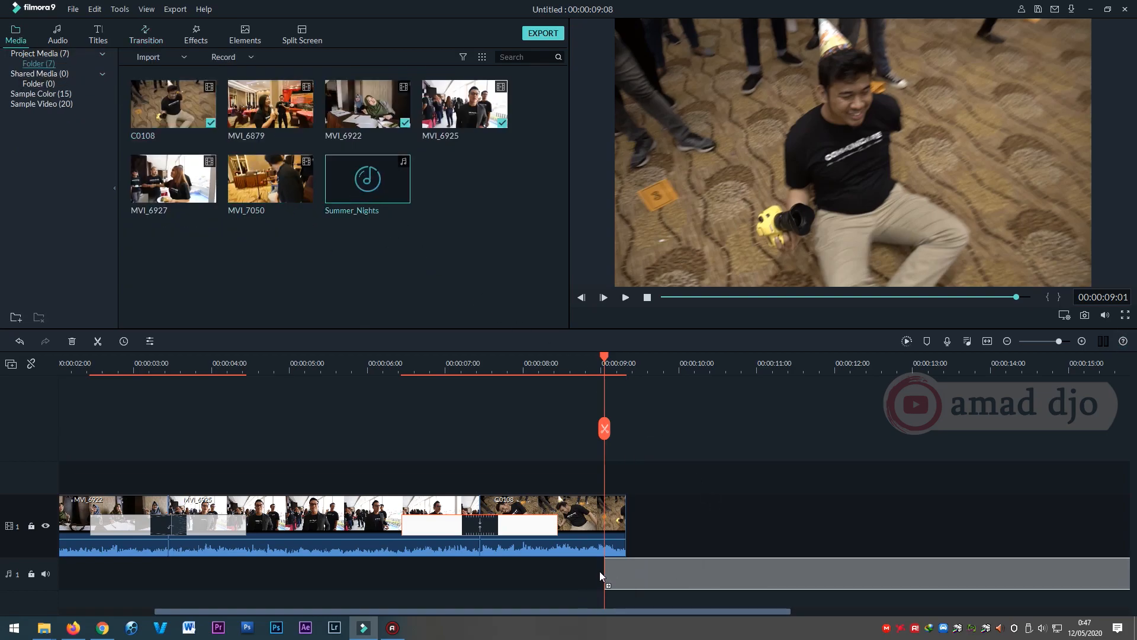
{"action": "left_click_drag", "start_coordinate": [505, 577], "coordinate": [79, 572]}
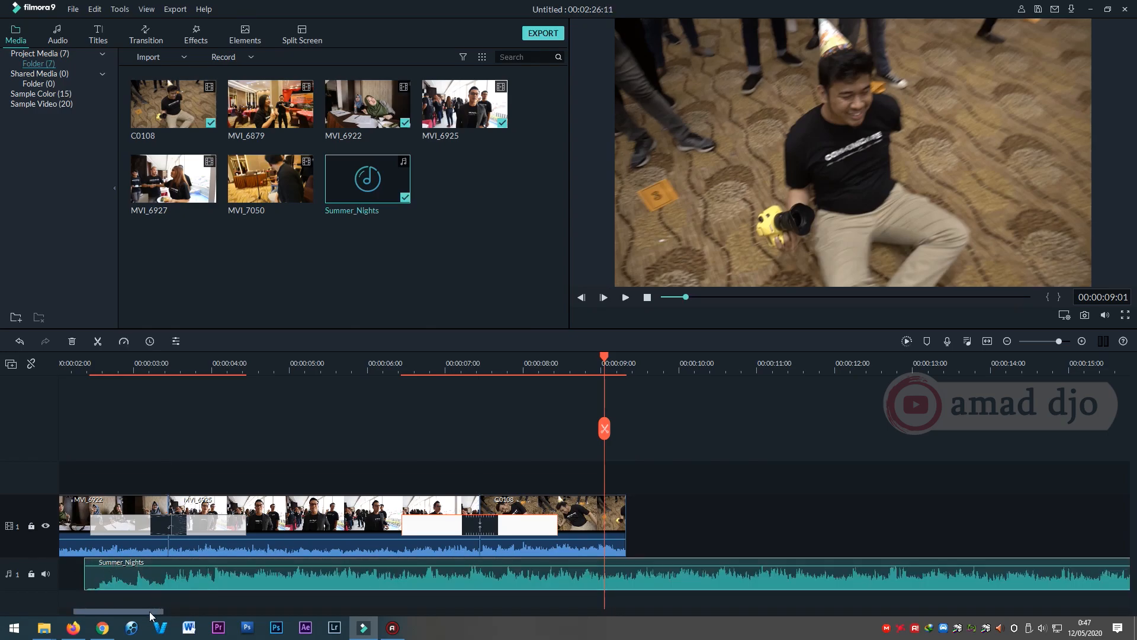
Move the Summer_Nights music to the very start of audio track 1.
{"action": "left_click_drag", "start_coordinate": [151, 613], "coordinate": [98, 619]}
{"action": "left_click_drag", "start_coordinate": [288, 578], "coordinate": [126, 577]}
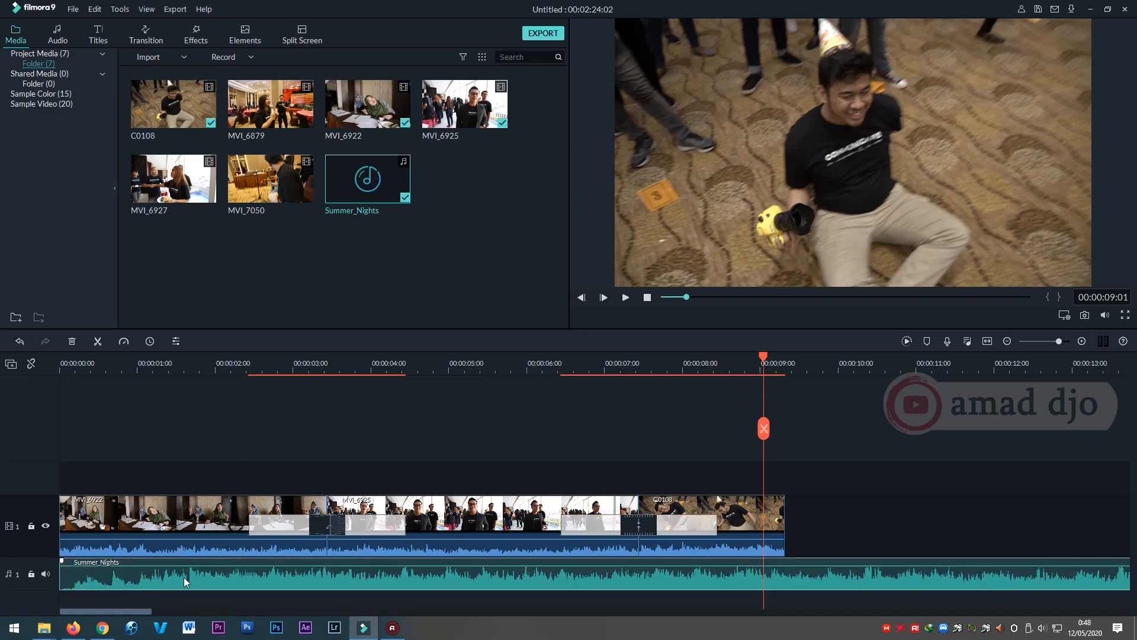
Play the timeline from the start past the end of C0108 to preview the clips with music, adjusting the system volume.
{"action": "left_click", "coordinate": [230, 364]}
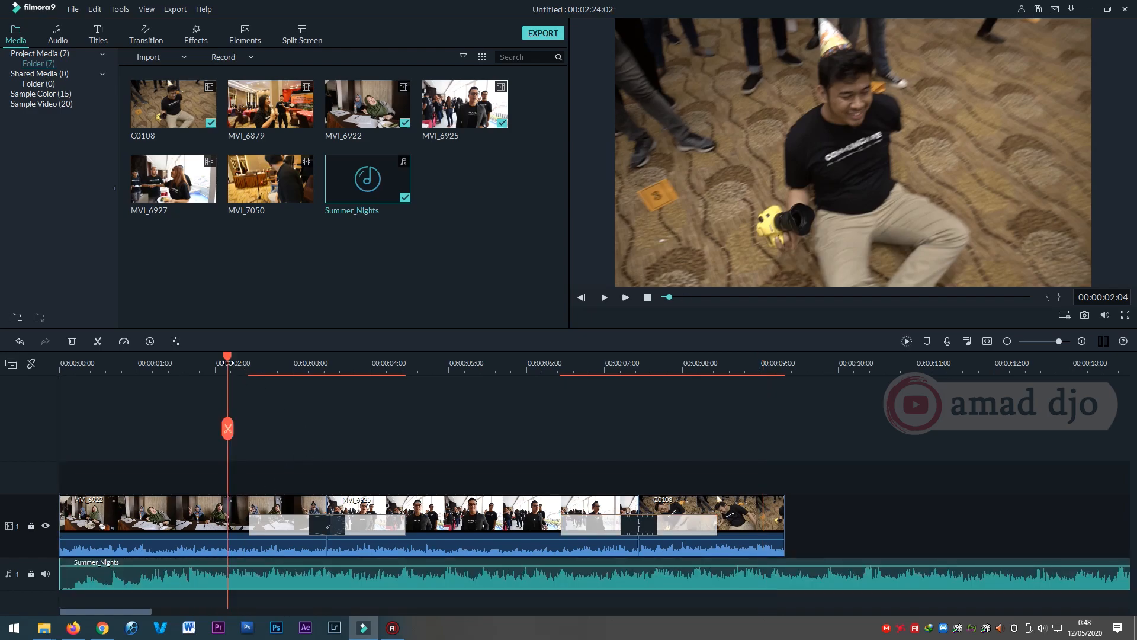
{"action": "left_click_drag", "start_coordinate": [230, 366], "coordinate": [57, 380]}
{"action": "key", "text": "space"}
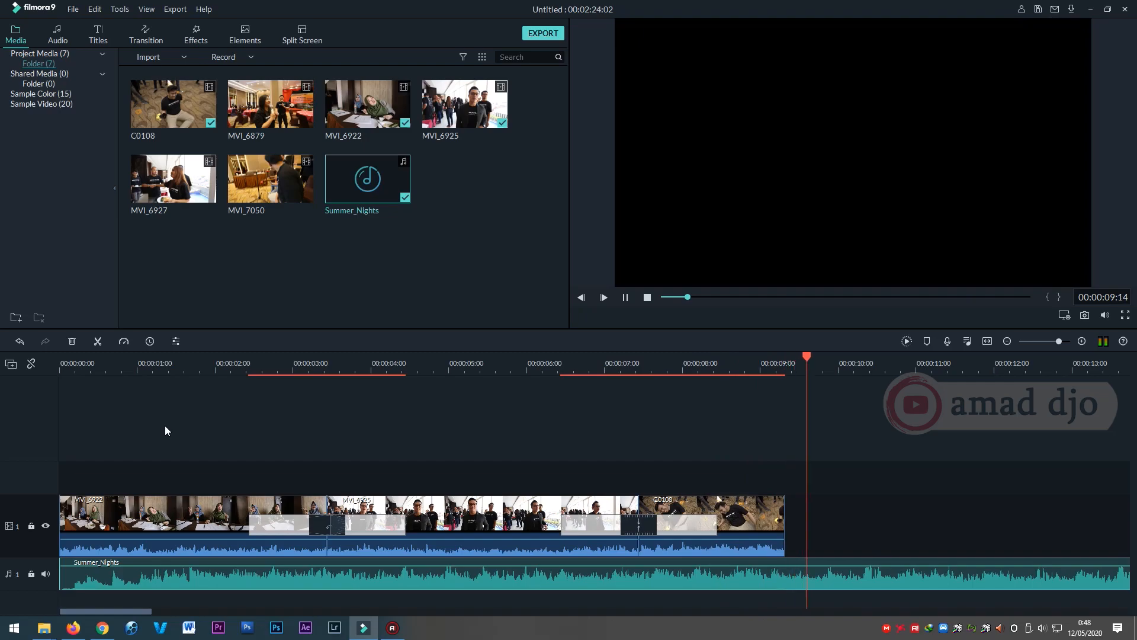
{"action": "key", "text": "space"}
{"action": "key", "text": "XF86AudioLowerVolume"}
{"action": "key", "text": "XF86AudioRaiseVolume"}
{"action": "key", "text": "XF86AudioRaiseVolume"}
{"action": "key", "text": "XF86AudioRaiseVolume"}
{"action": "key", "text": "XF86AudioRaiseVolume"}
{"action": "key", "text": "XF86AudioRaiseVolume"}
{"action": "key", "text": "XF86AudioRaiseVolume"}
{"action": "key", "text": "XF86AudioRaiseVolume"}
{"action": "key", "text": "XF86AudioRaiseVolume"}
{"action": "key", "text": "XF86AudioRaiseVolume"}
{"action": "key", "text": "XF86AudioRaiseVolume"}
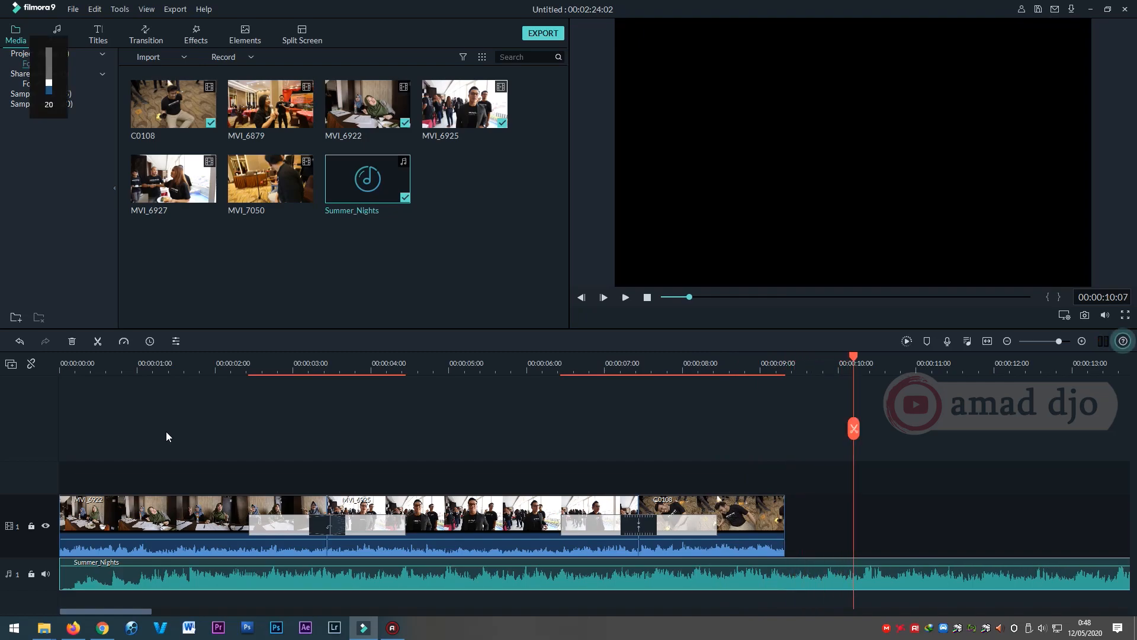
Split Summer_Nights at 00:00:09:08, where the C0108 clip ends, and delete the remaining music after the cut.
{"action": "left_click", "coordinate": [810, 499]}
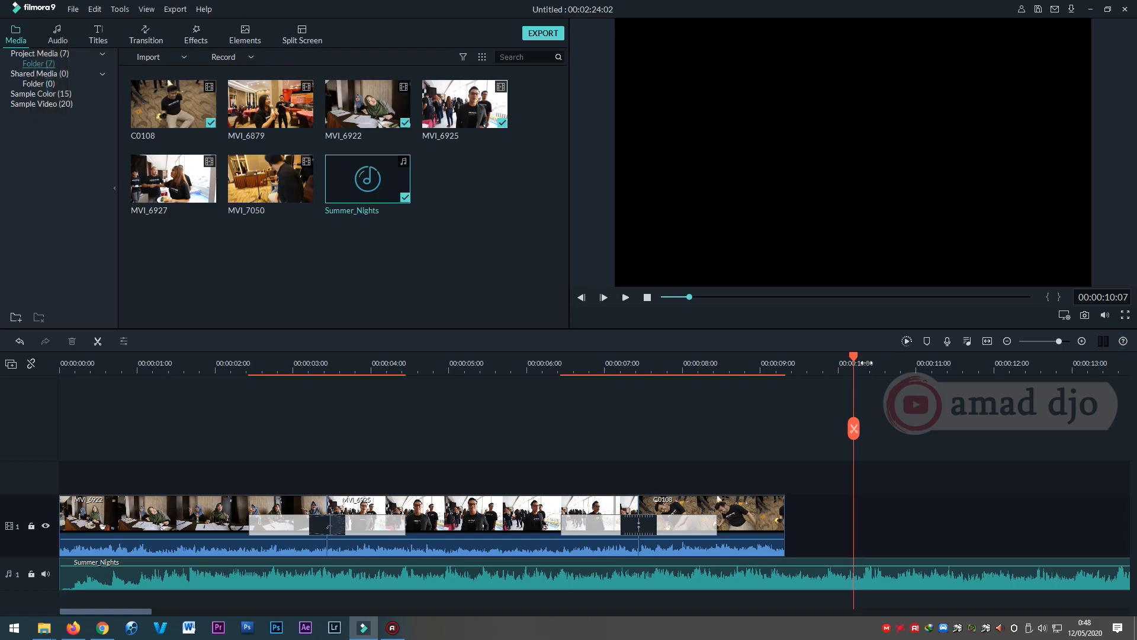
{"action": "left_click_drag", "start_coordinate": [860, 363], "coordinate": [810, 376]}
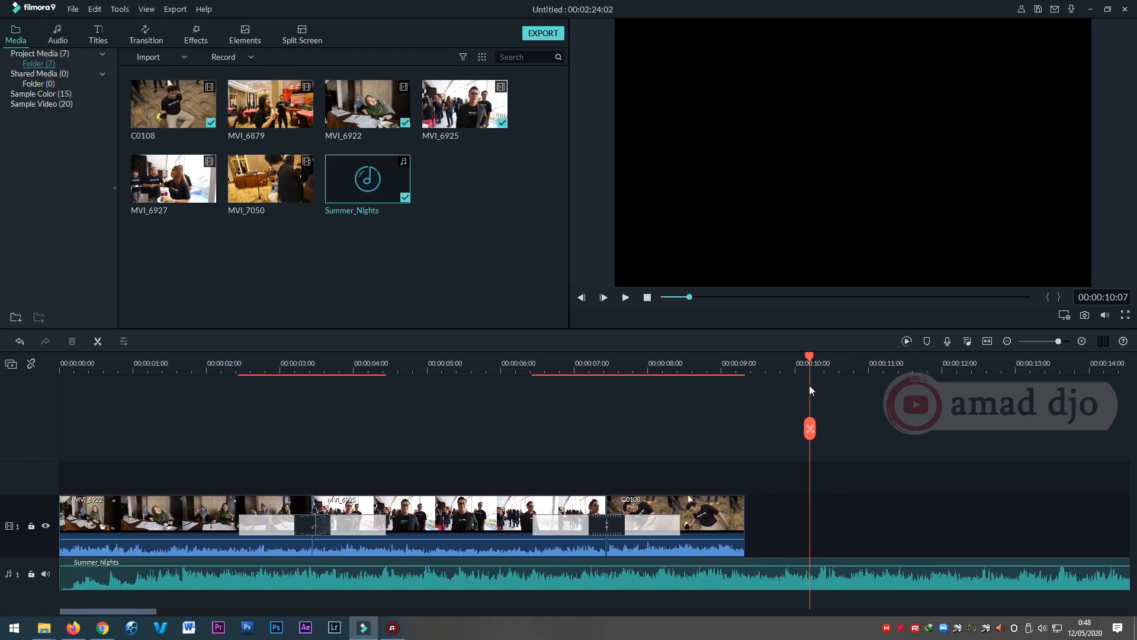
{"action": "left_click", "coordinate": [788, 580]}
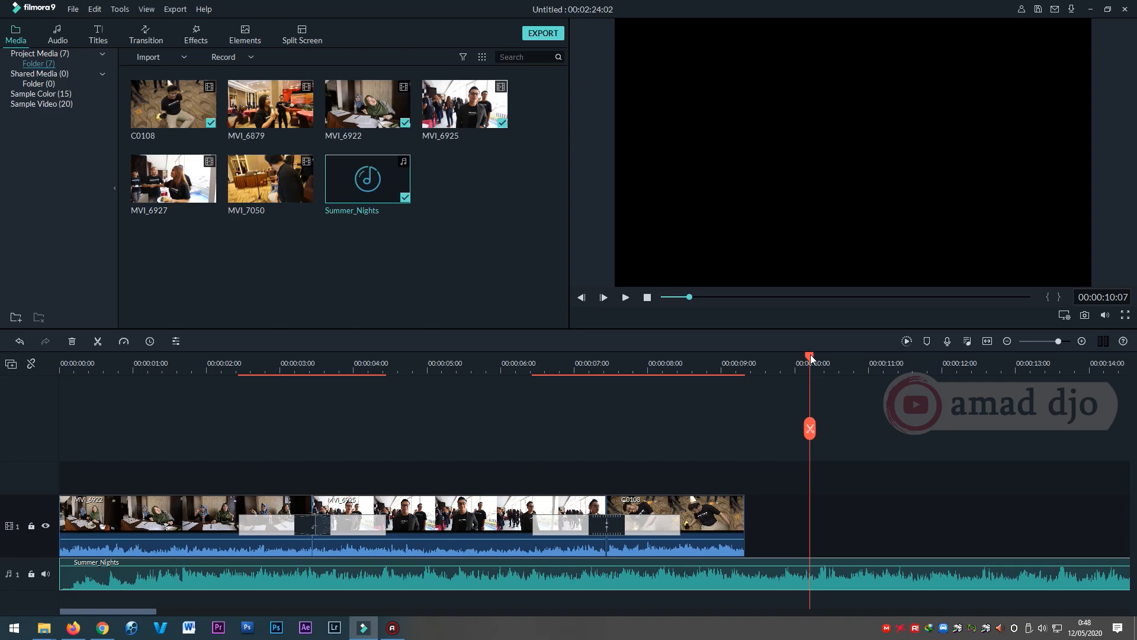
{"action": "left_click_drag", "start_coordinate": [811, 357], "coordinate": [744, 358]}
{"action": "left_click", "coordinate": [744, 431]}
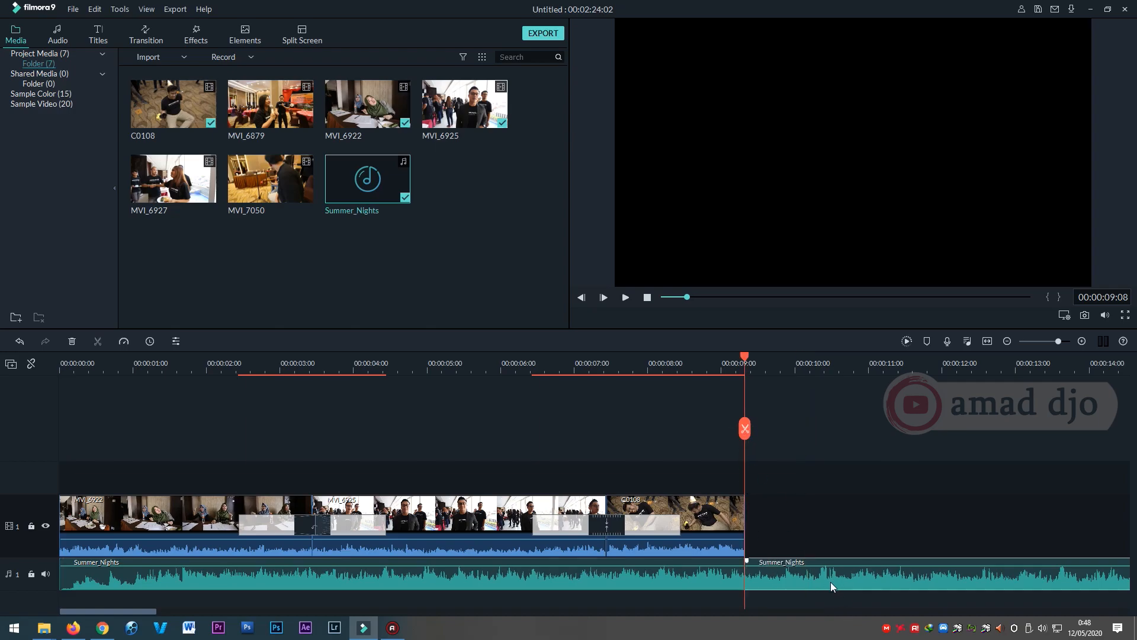
{"action": "key", "text": "Delete"}
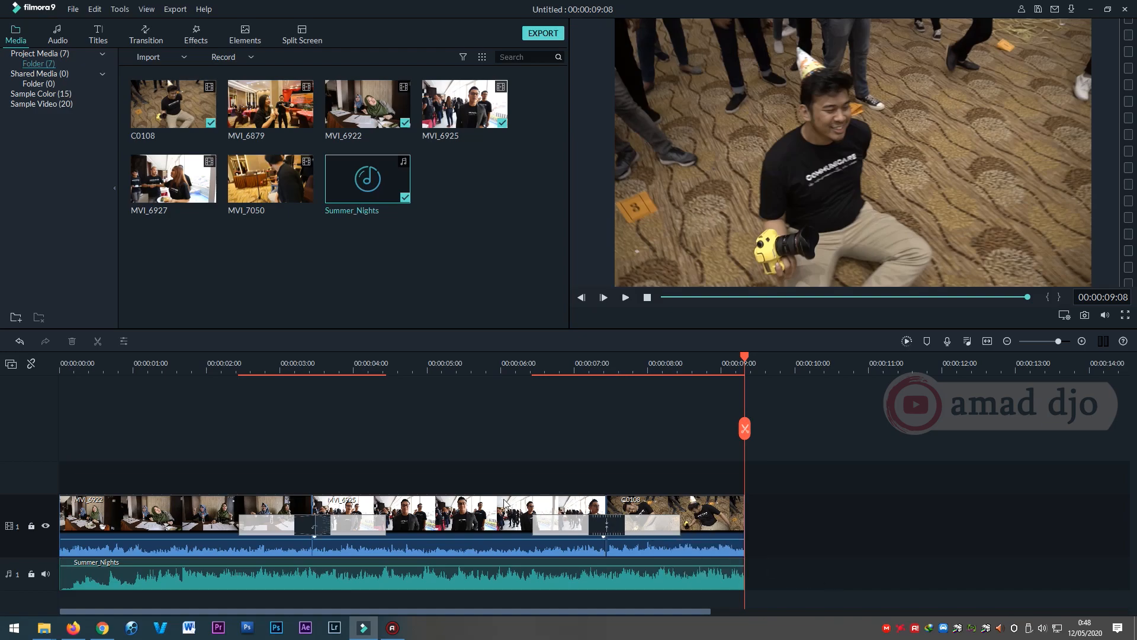
Add a second video track and a second audio track to the timeline.
{"action": "left_click", "coordinate": [417, 368]}
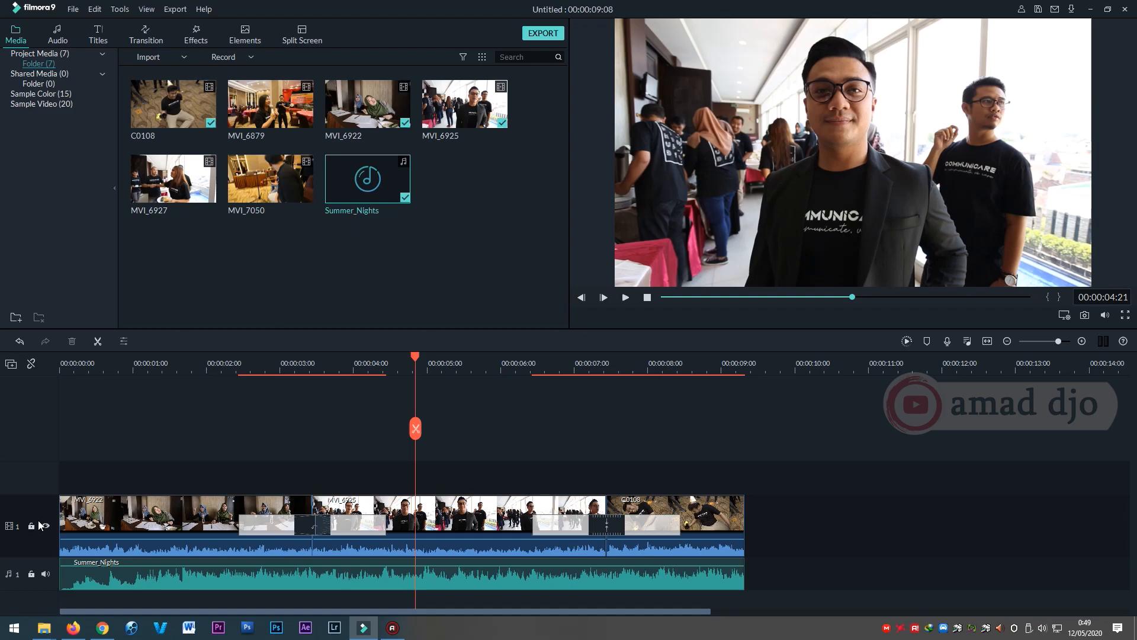
{"action": "right_click", "coordinate": [25, 438]}
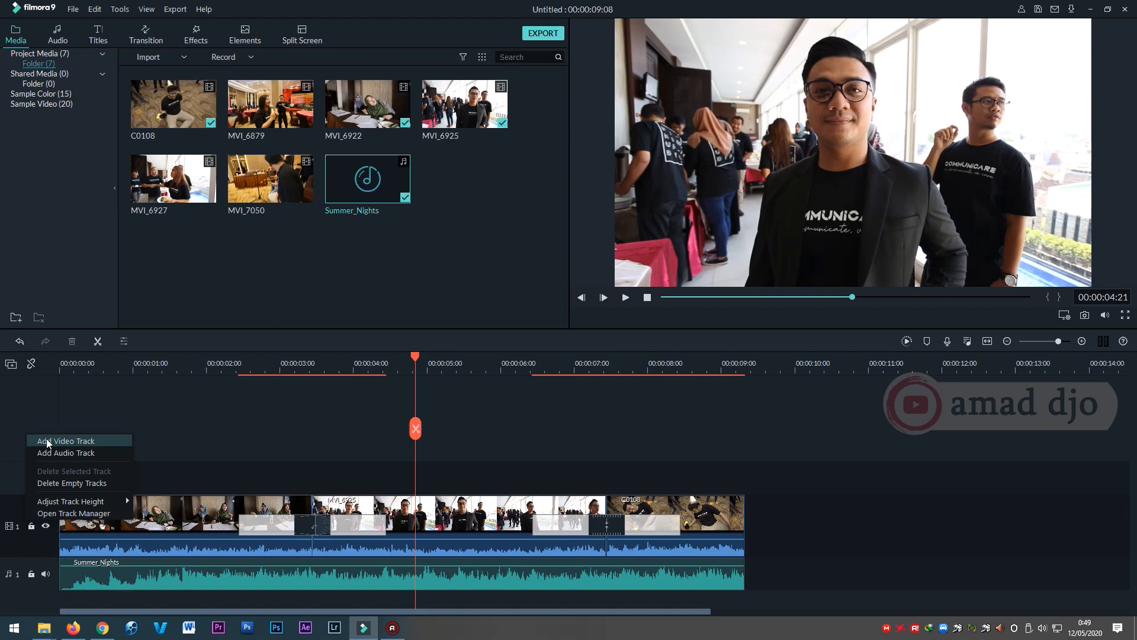
{"action": "left_click", "coordinate": [48, 442]}
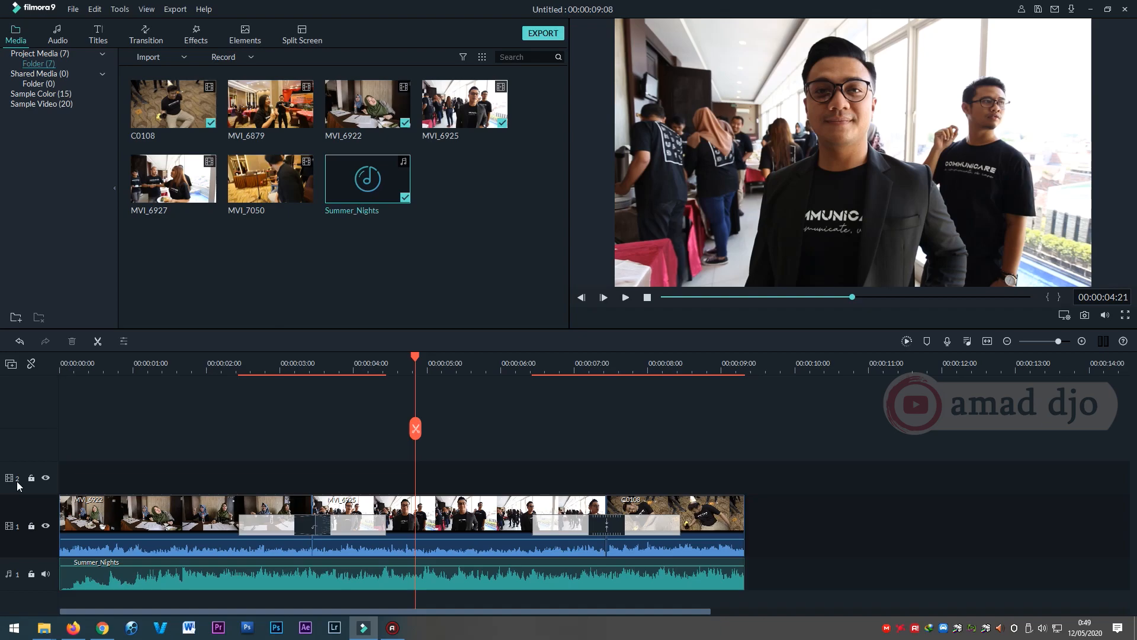
{"action": "right_click", "coordinate": [17, 598]}
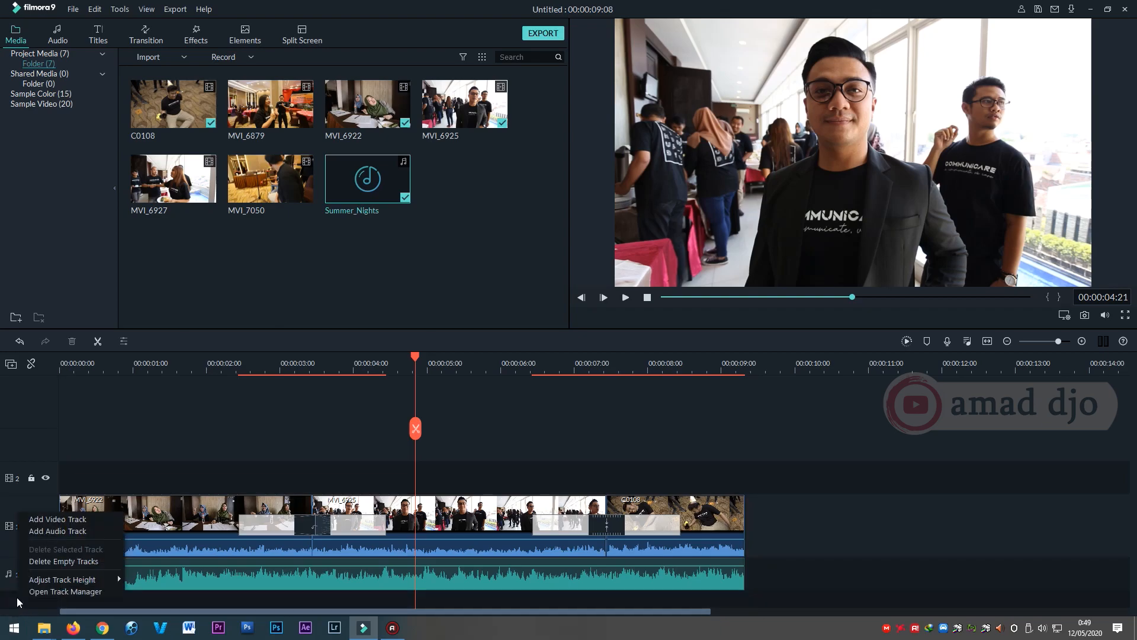
{"action": "left_click", "coordinate": [49, 530]}
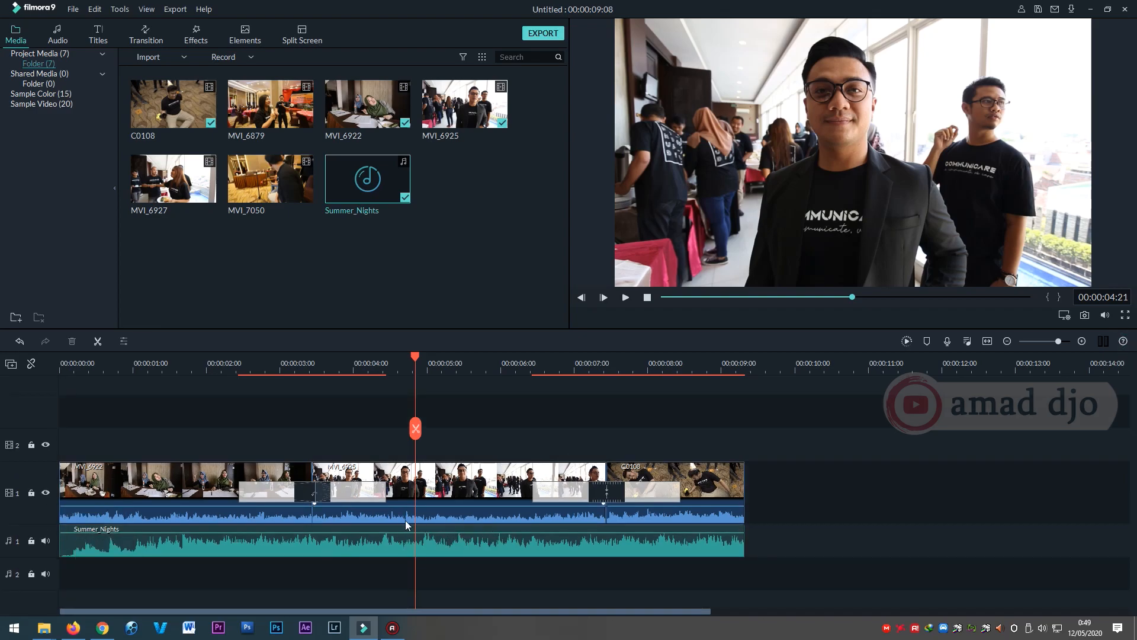
Mute the original sound of the MVI_6922, MVI_6925 and C0108 clips on video track 1.
{"action": "left_click_drag", "start_coordinate": [413, 366], "coordinate": [186, 373]}
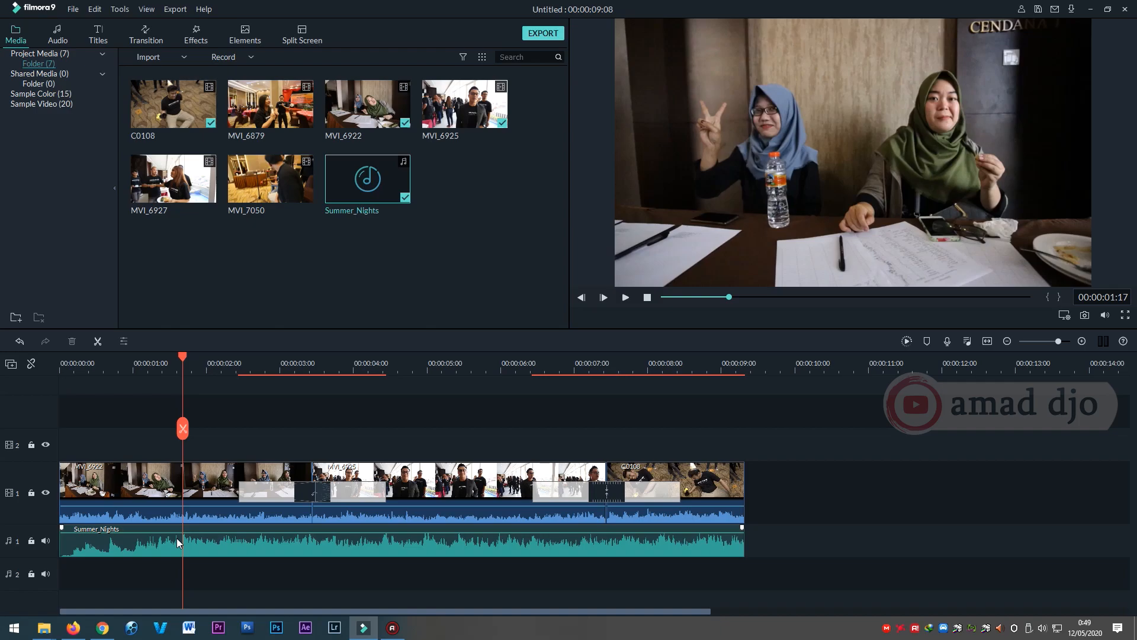
{"action": "left_click", "coordinate": [131, 550]}
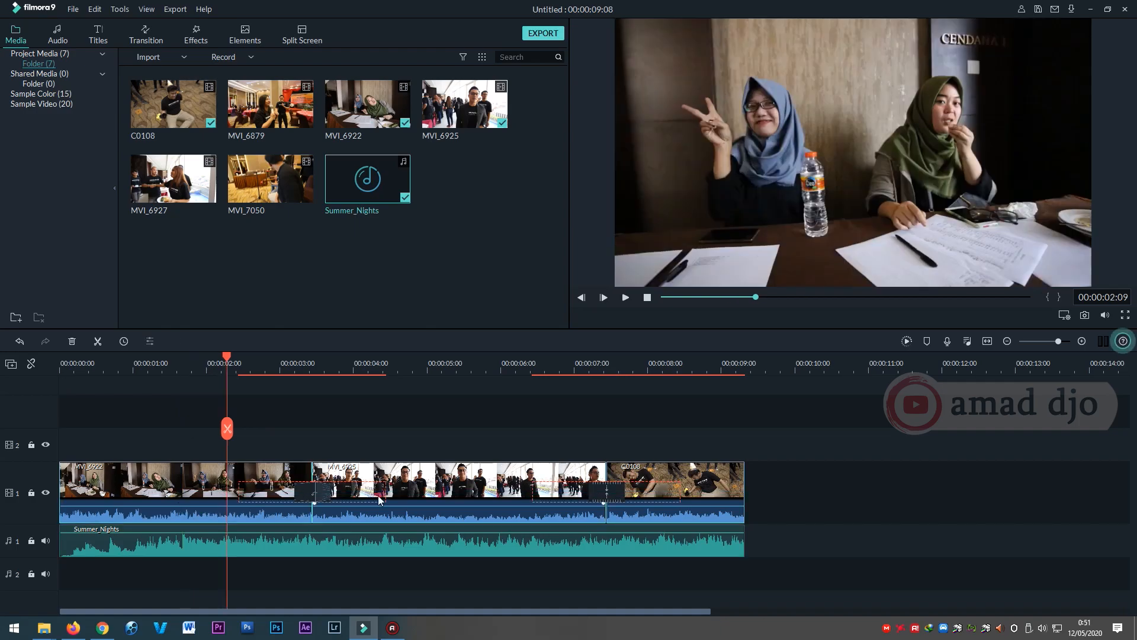
{"action": "right_click", "coordinate": [164, 484]}
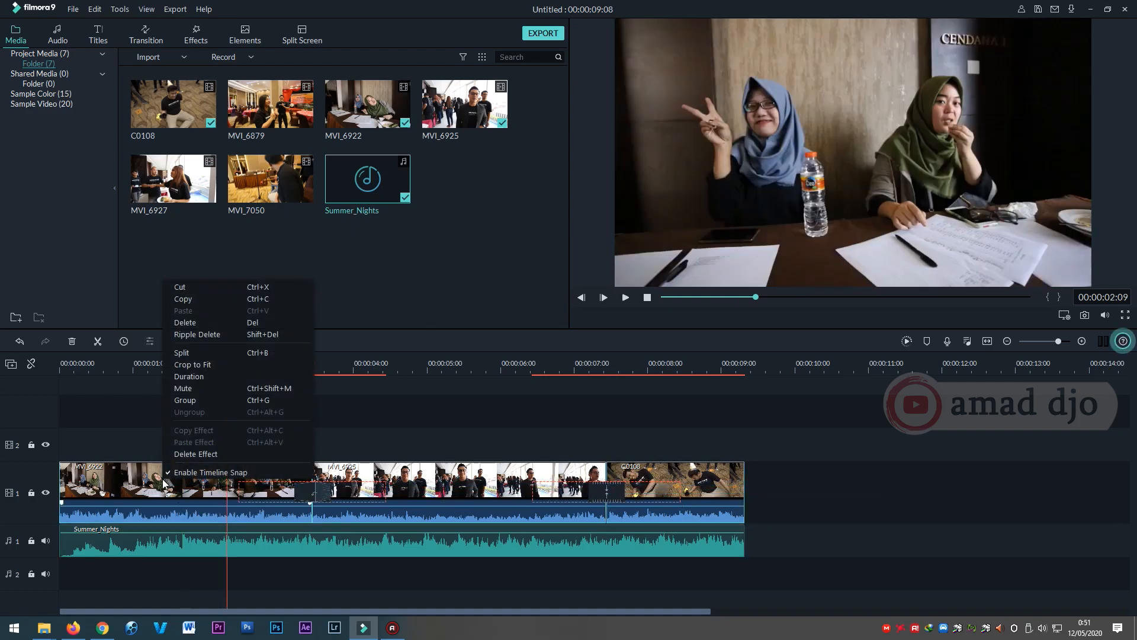
{"action": "left_click", "coordinate": [201, 389]}
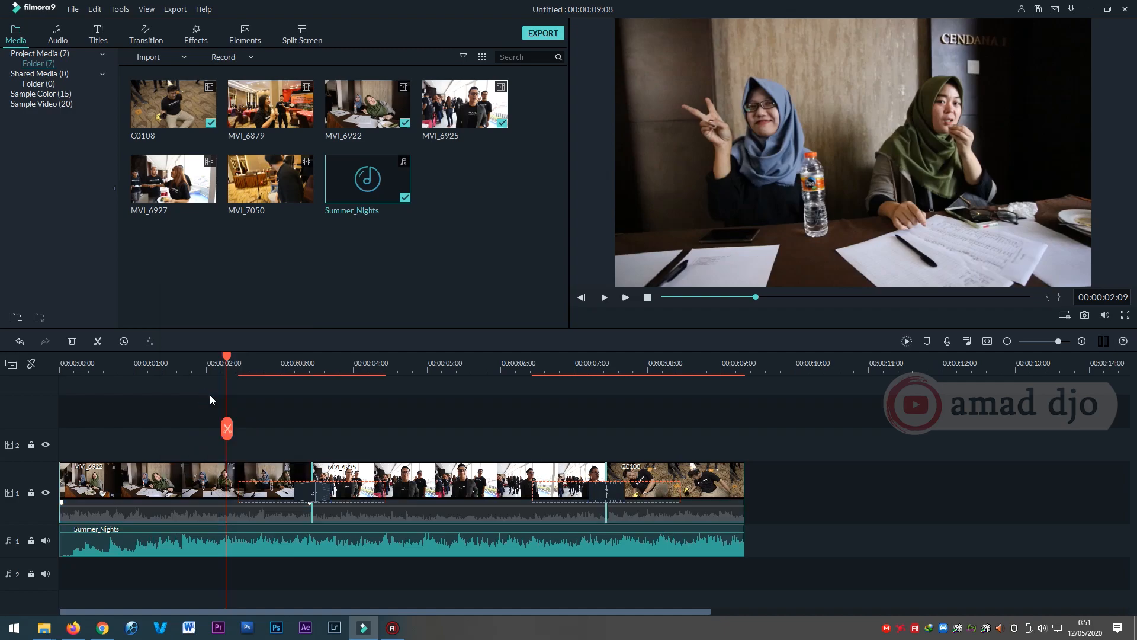
Play the timeline from 00:00:00:00 to check the muted clips with the background music.
{"action": "left_click_drag", "start_coordinate": [108, 360], "coordinate": [20, 360]}
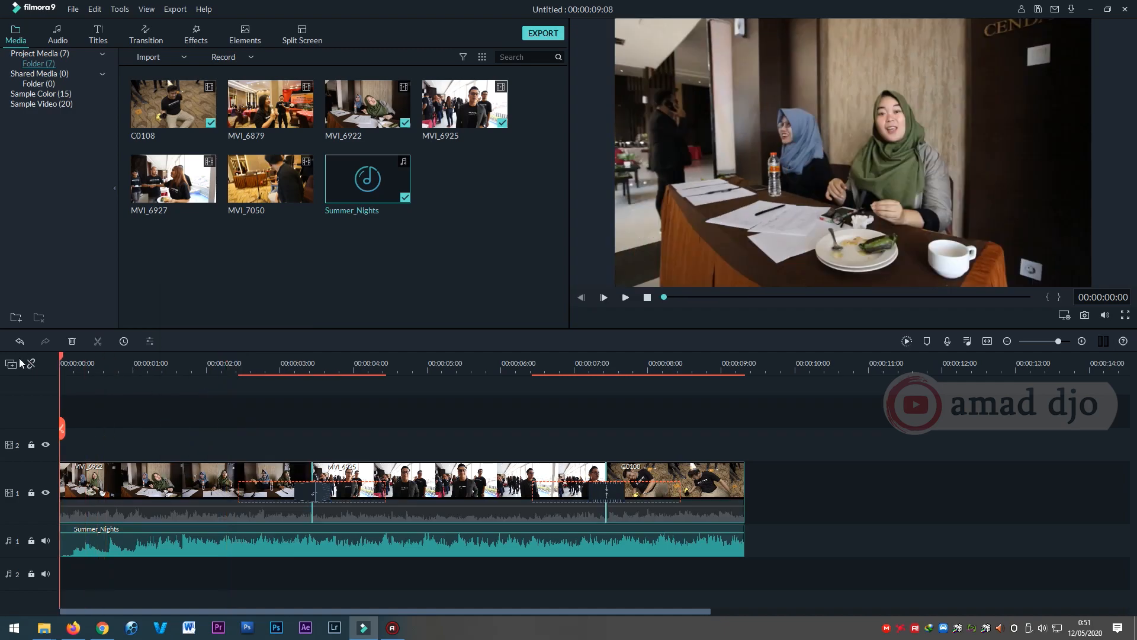
{"action": "key", "text": "space"}
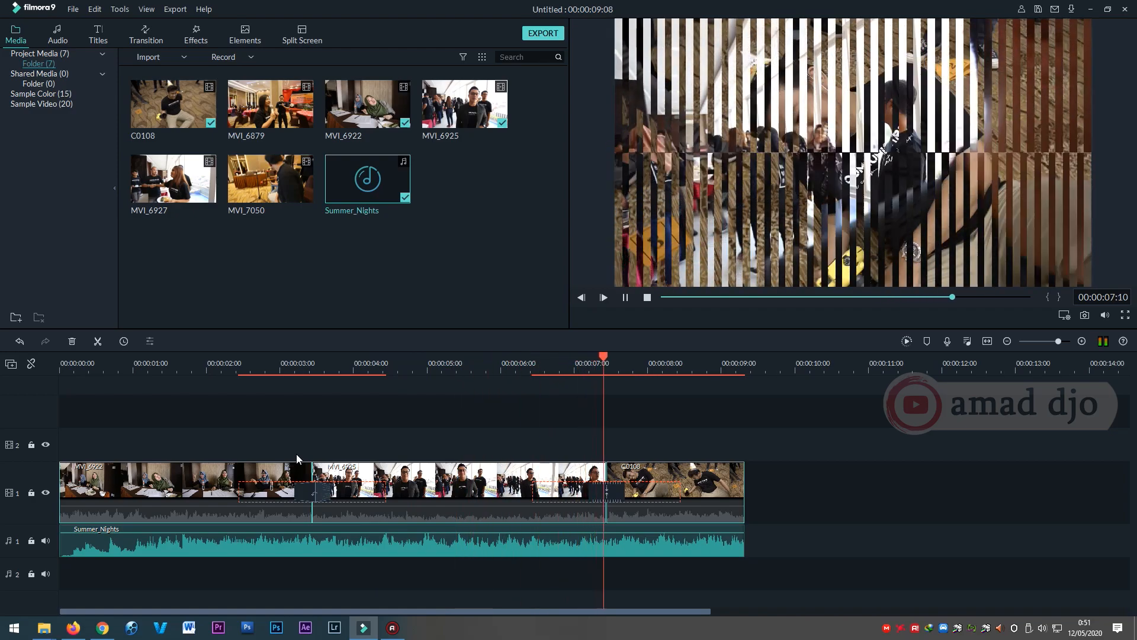
{"action": "key", "text": "space"}
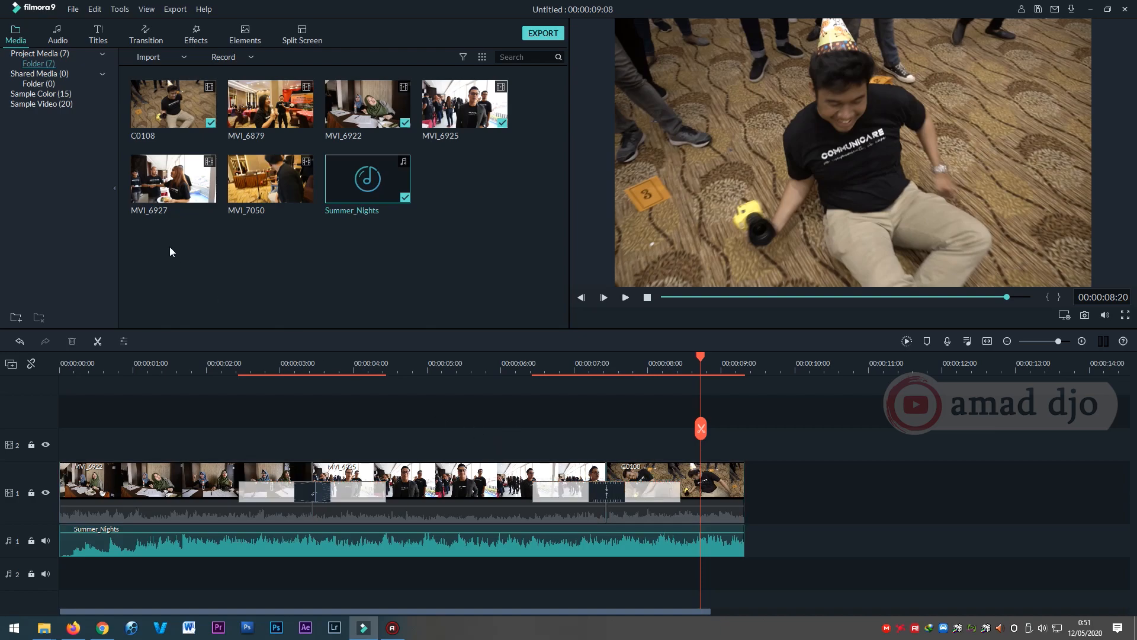
Add the Opener 11 title to video track 1, shortly after the end of the C0108 clip.
{"action": "left_click", "coordinate": [98, 36]}
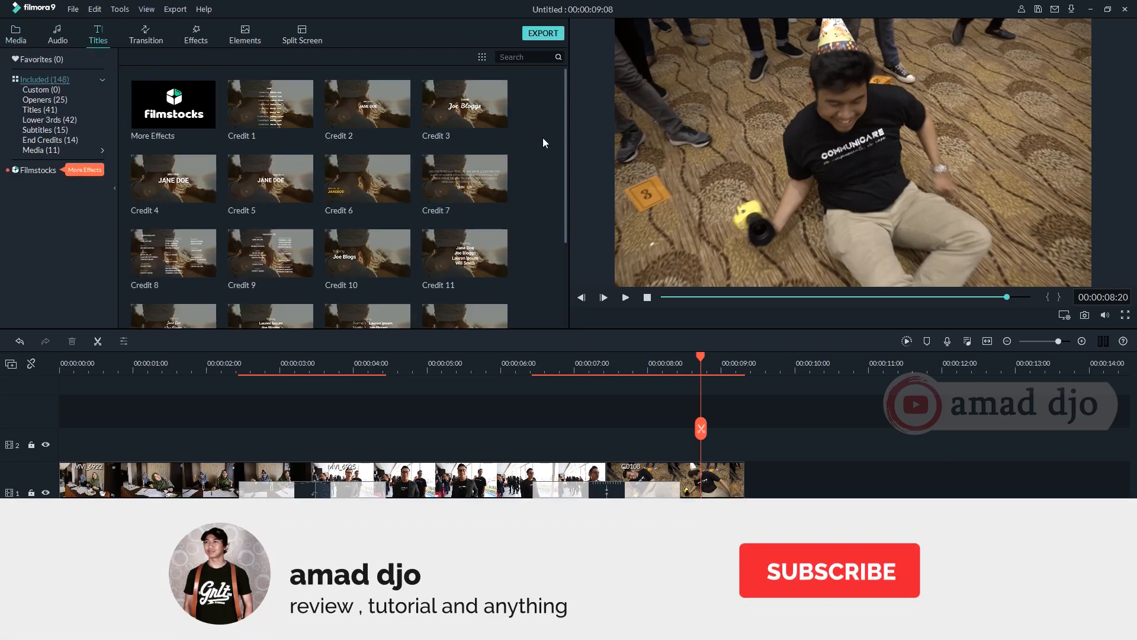
{"action": "left_click", "coordinate": [52, 100]}
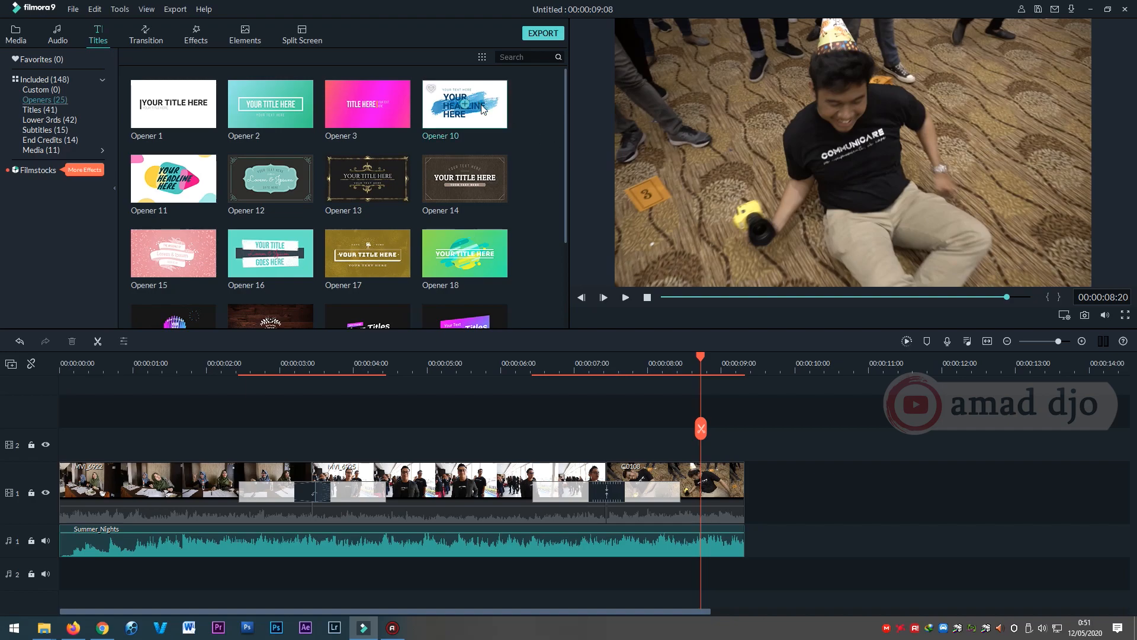
{"action": "left_click_drag", "start_coordinate": [172, 178], "coordinate": [840, 478]}
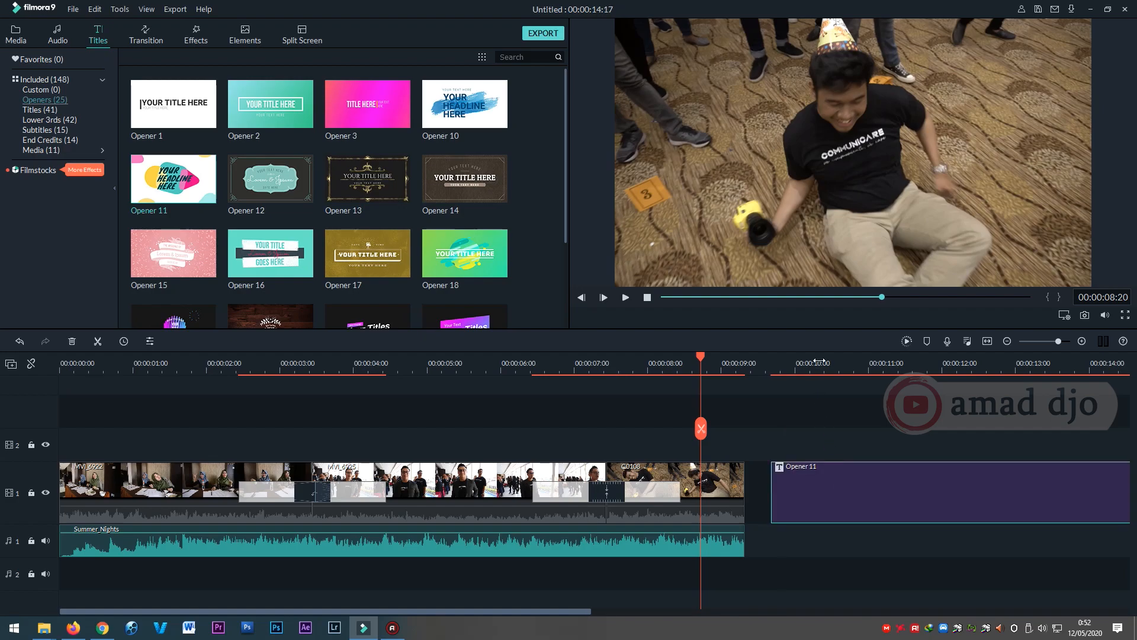
Play the timeline from about 00:00:10:08 to preview the Opener 11 title animation.
{"action": "left_click", "coordinate": [818, 361]}
{"action": "key", "text": "space"}
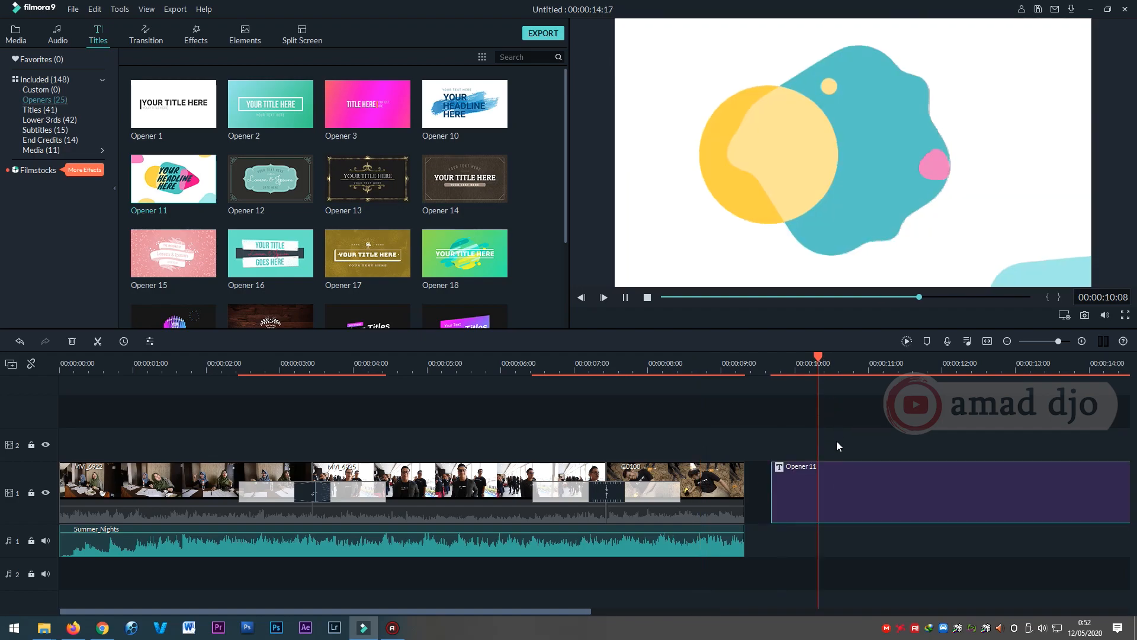
{"action": "key", "text": "space"}
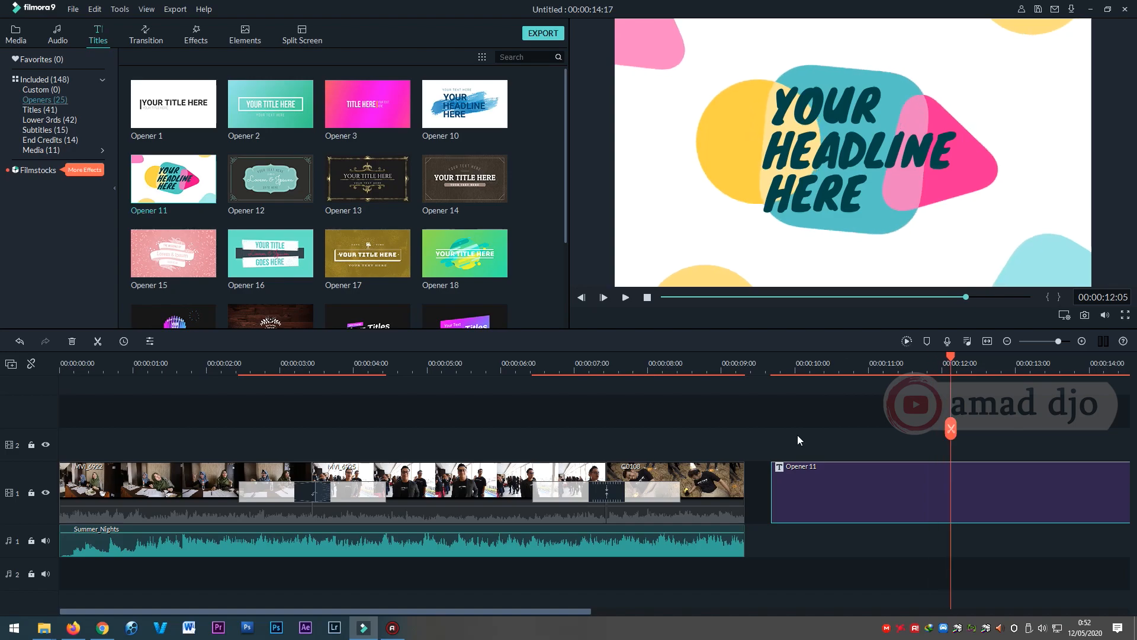
Close the gap on video track 1 by moving the Opener 11 title directly against the end of C0108.
{"action": "left_click", "coordinate": [796, 363]}
{"action": "mouse_move", "coordinate": [830, 480]}
{"action": "left_mouse_down"}
{"action": "mouse_move", "coordinate": [830, 497]}
{"action": "mouse_move", "coordinate": [812, 491]}
{"action": "left_mouse_up"}
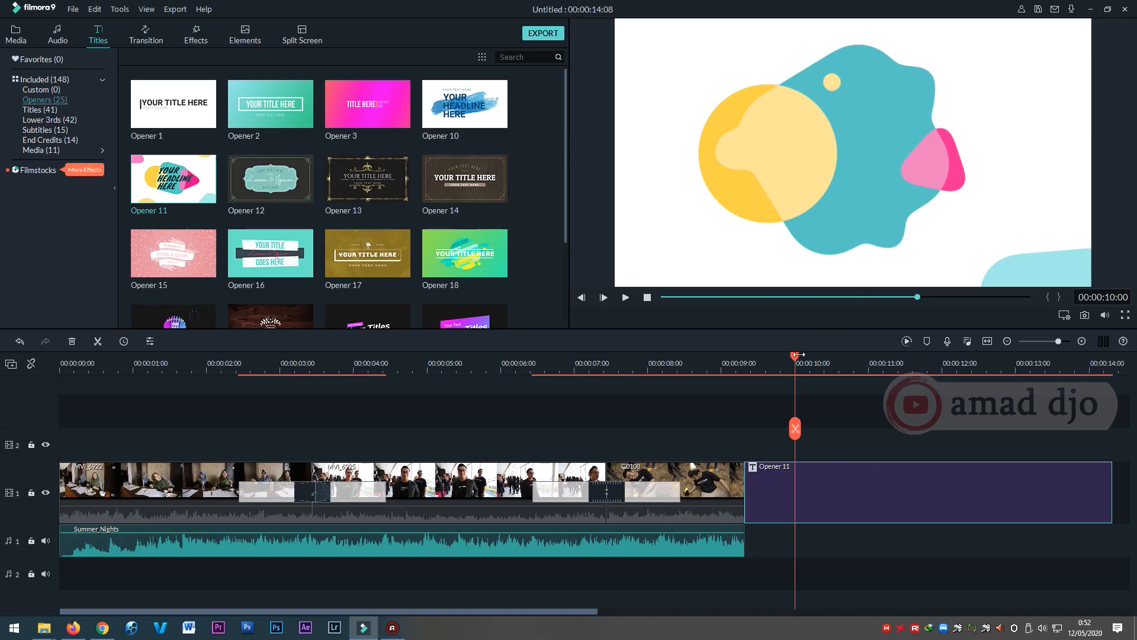
With the playhead at 00:00:12:09, open the Opener 11 title for editing and replace its word YOUR with TERIMAKASIH.
{"action": "scroll", "coordinate": [800, 354], "scroll_direction": "up", "scroll_amount": 5}
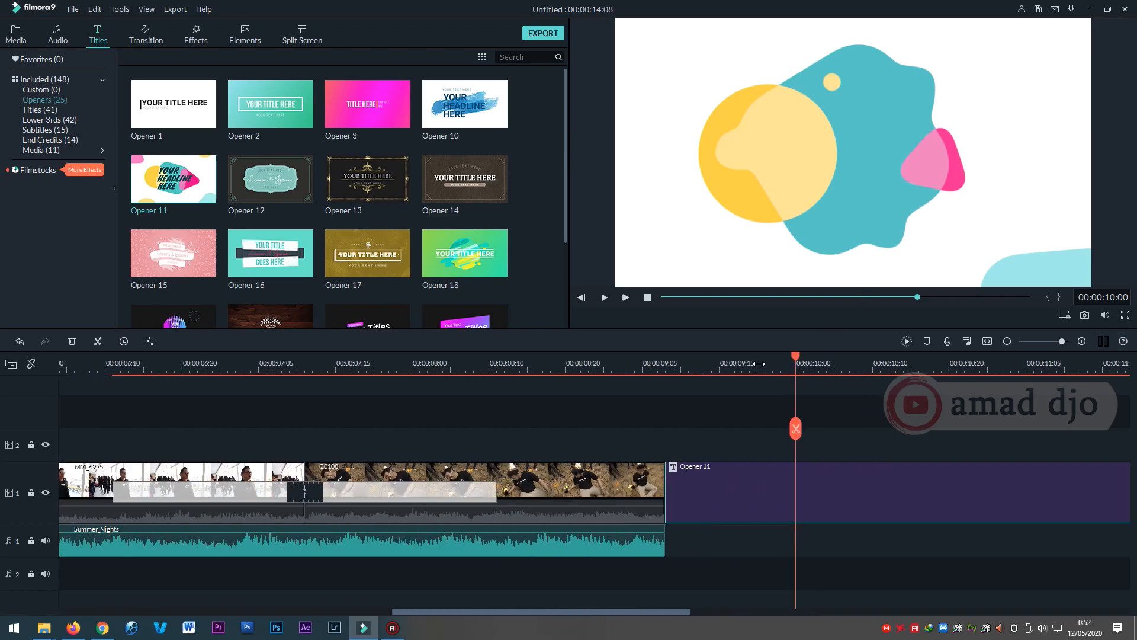
{"action": "scroll", "coordinate": [759, 363], "scroll_direction": "down", "scroll_amount": 5}
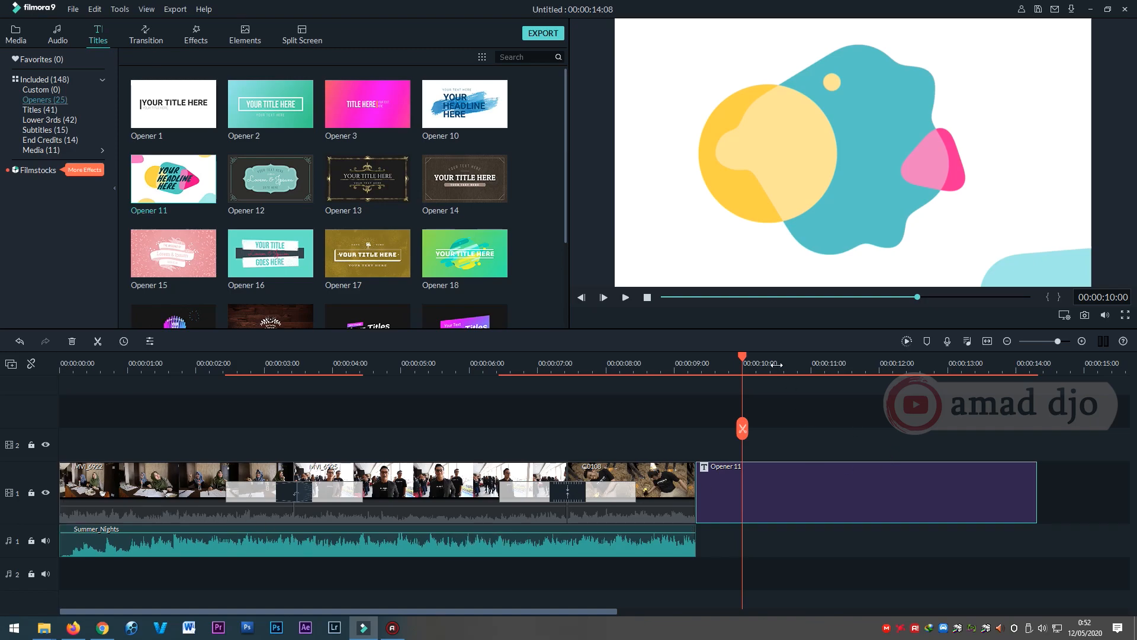
{"action": "left_click_drag", "start_coordinate": [745, 354], "coordinate": [905, 372]}
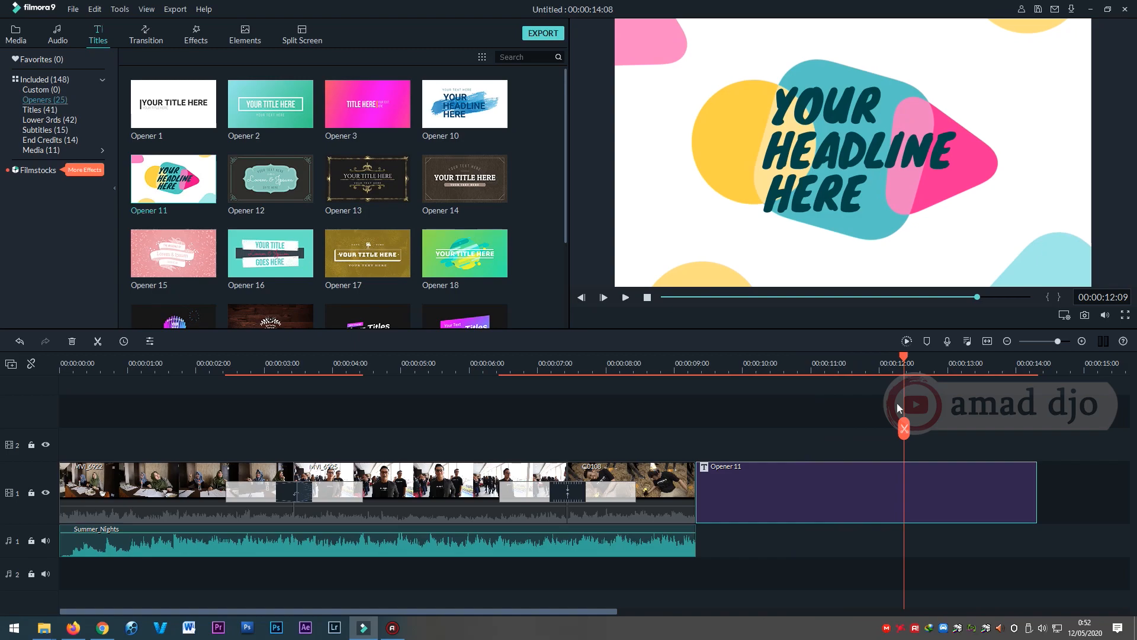
{"action": "double_click", "coordinate": [882, 495]}
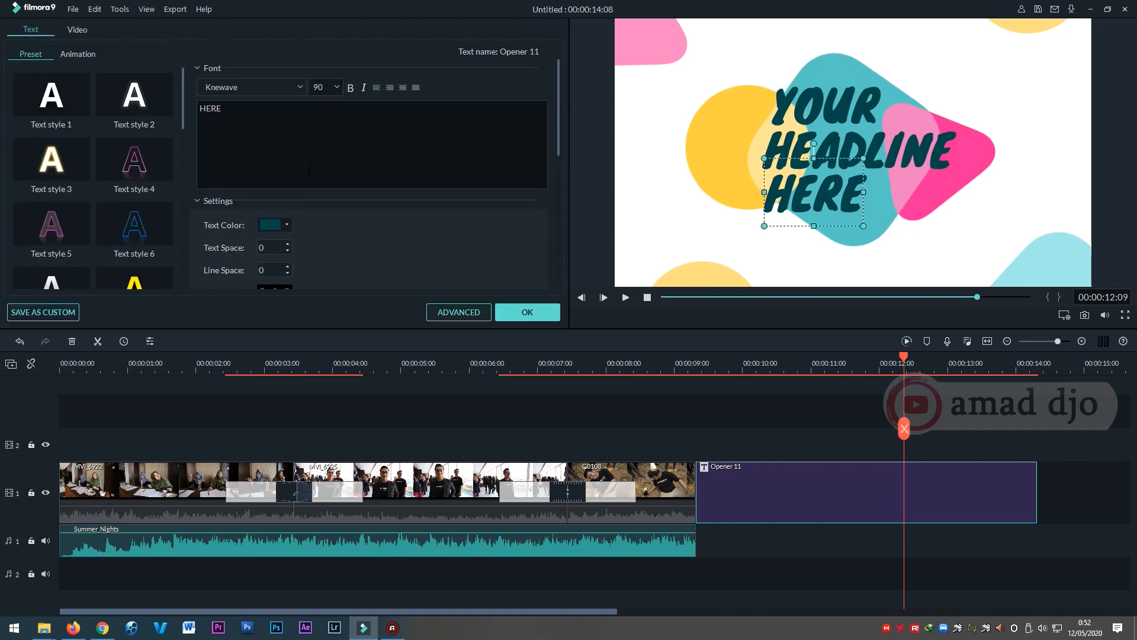
{"action": "left_click_drag", "start_coordinate": [221, 109], "coordinate": [183, 102]}
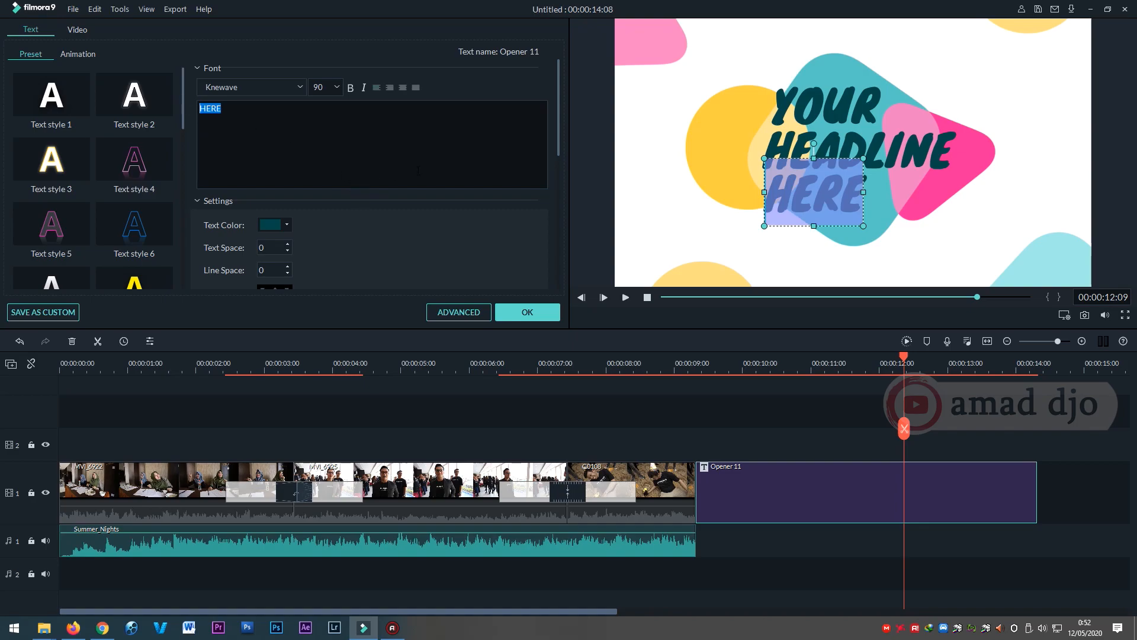
{"action": "left_click", "coordinate": [844, 104]}
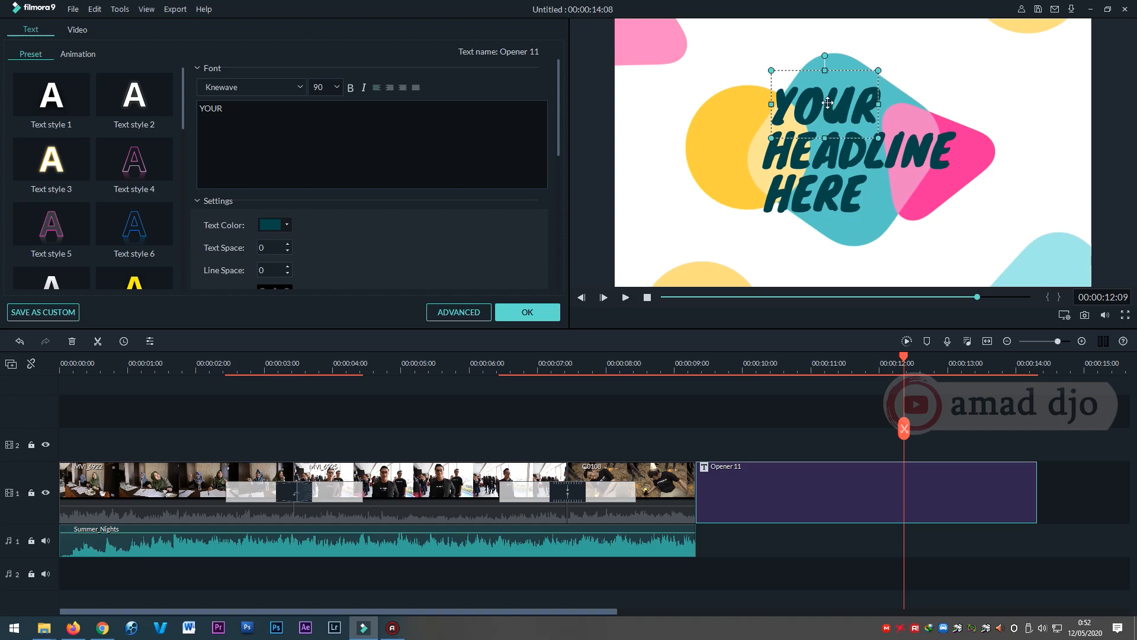
{"action": "left_click", "coordinate": [930, 147]}
{"action": "left_click", "coordinate": [828, 100]}
{"action": "key", "text": "ctrl+a"}
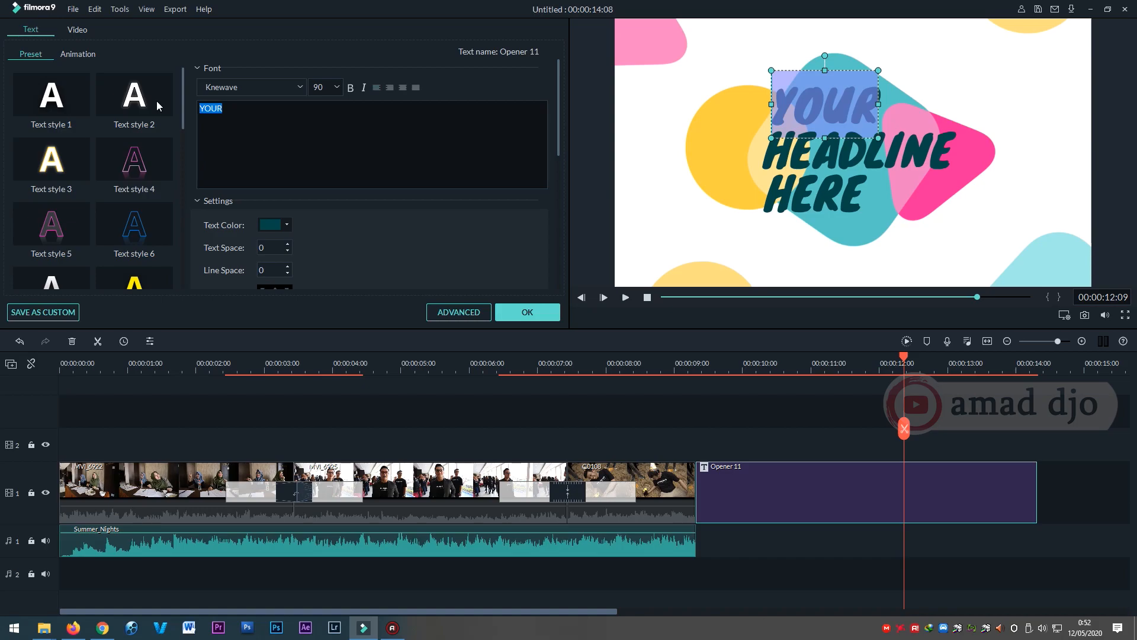
{"action": "type", "text": "TERIMAKASIH"}
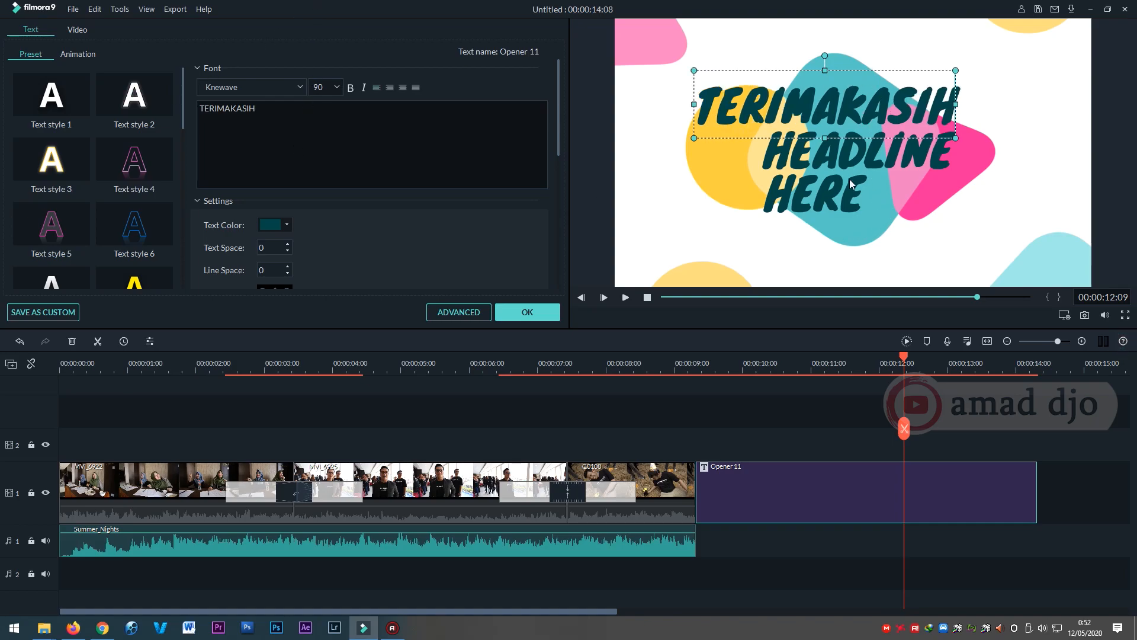
Replace the word HEADLINE in the Opener 11 title with TELAH MENONTON.
{"action": "left_click", "coordinate": [937, 146]}
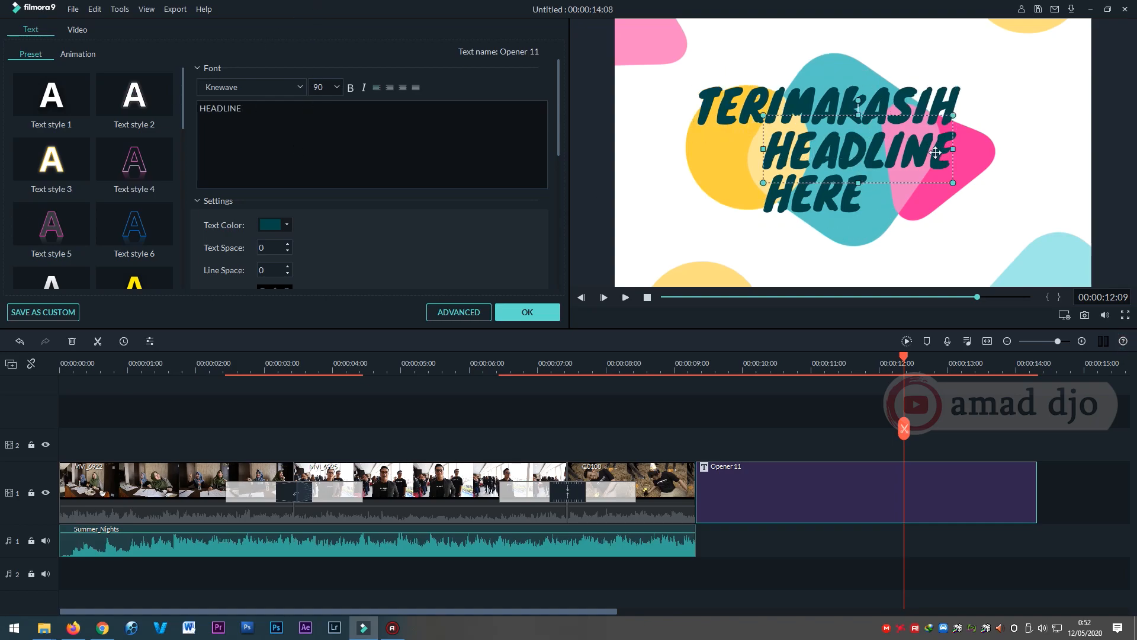
{"action": "double_click", "coordinate": [919, 170]}
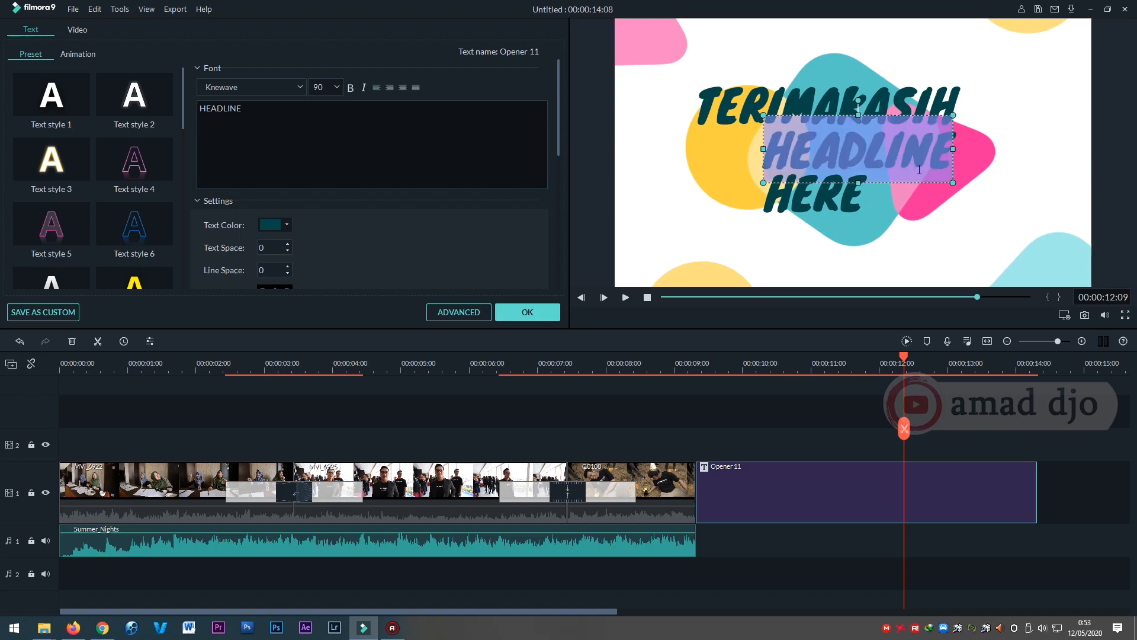
{"action": "type", "text": "TELAH MENONTON"}
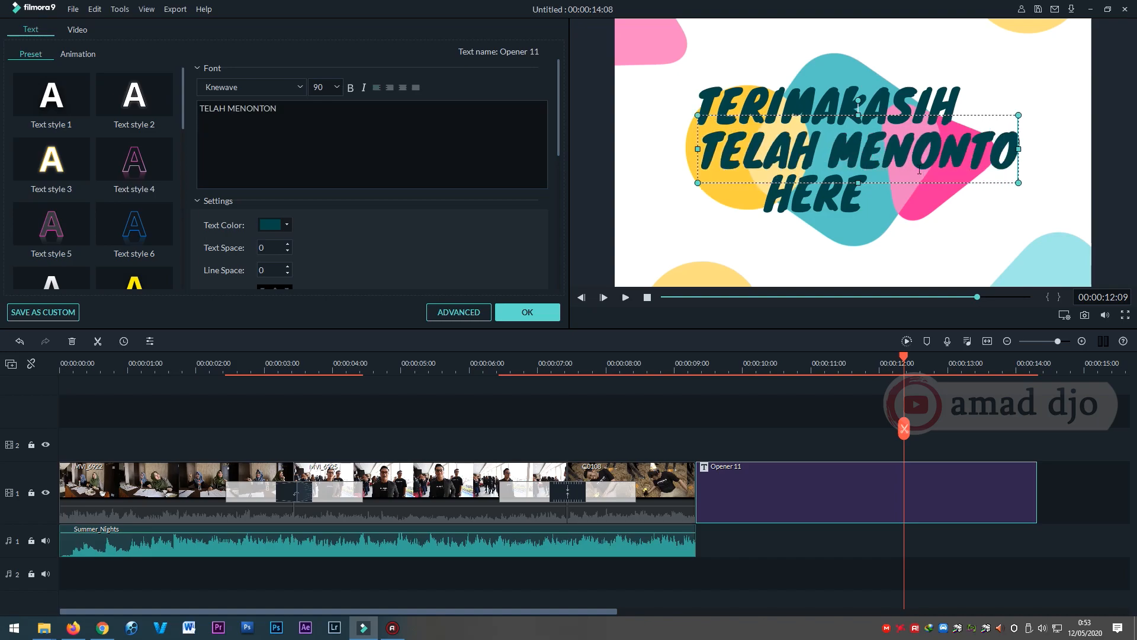
Delete the word HERE from the Opener 11 title and accept the text changes.
{"action": "left_click", "coordinate": [822, 201]}
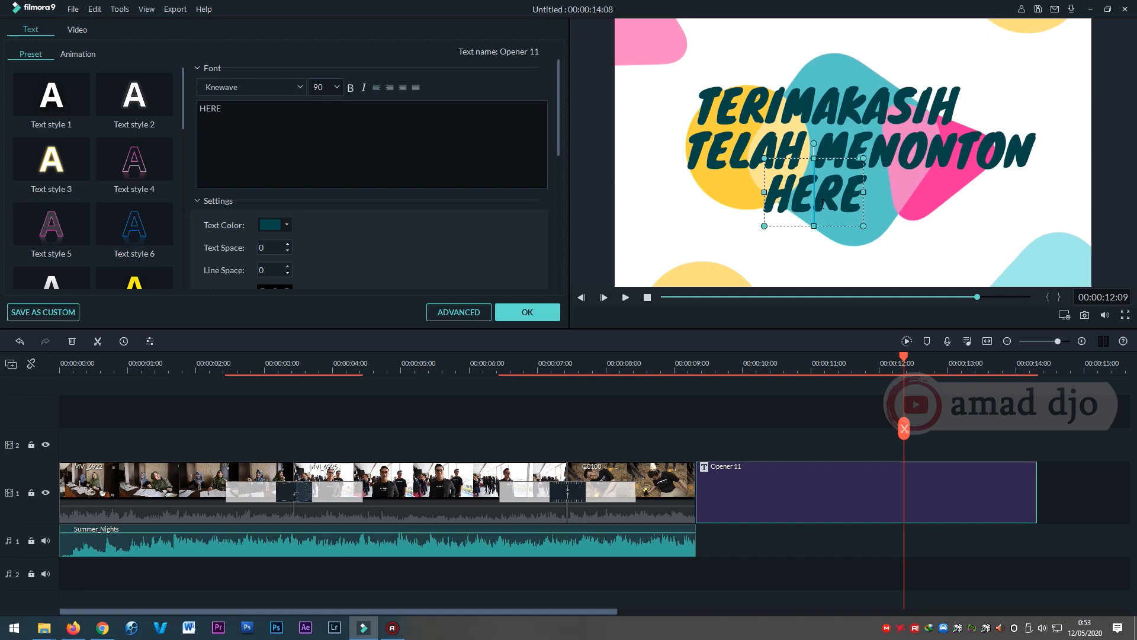
{"action": "double_click", "coordinate": [822, 205]}
{"action": "key", "text": "BackSpace"}
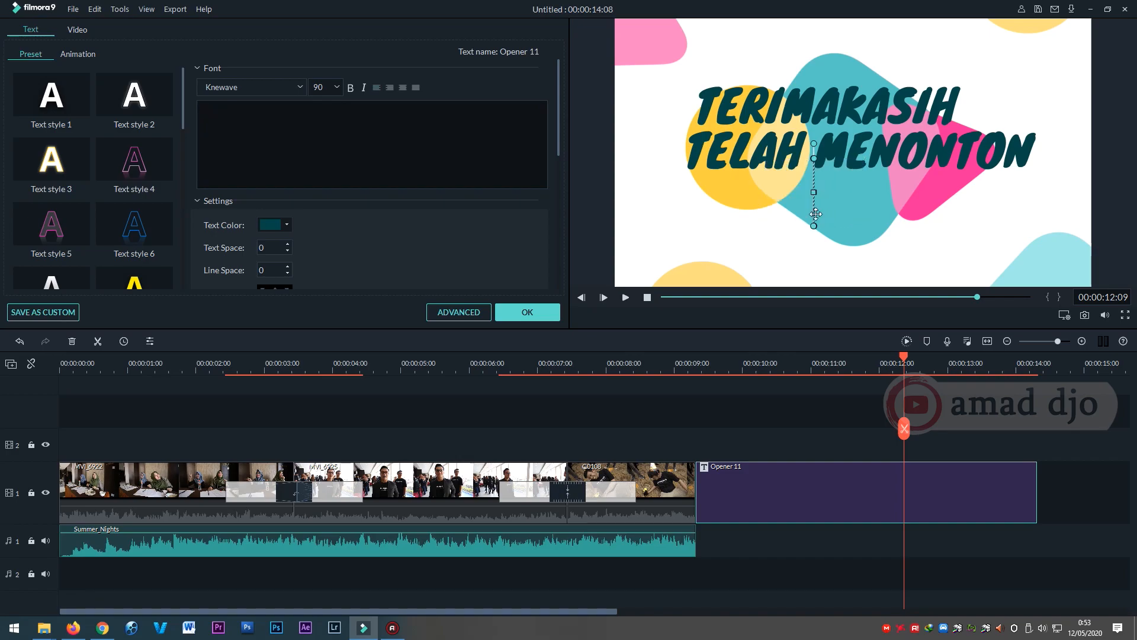
{"action": "left_click", "coordinate": [546, 313]}
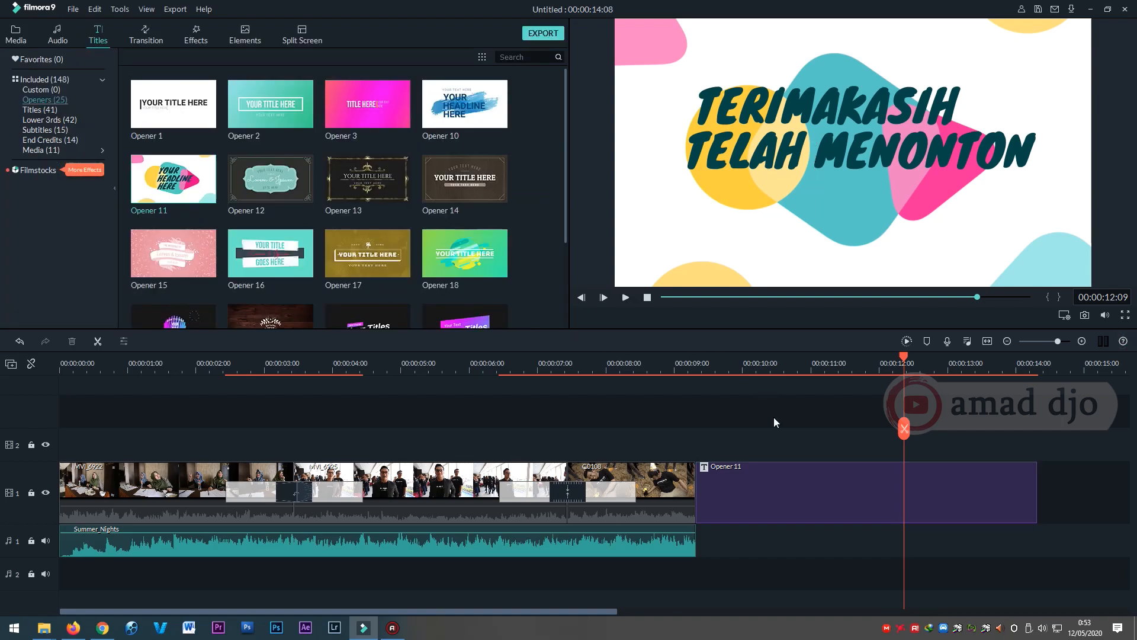
Play the timeline from about 00:00:08:00 to preview the edited closing title.
{"action": "left_click", "coordinate": [692, 362]}
{"action": "left_click_drag", "start_coordinate": [691, 363], "coordinate": [602, 368]}
{"action": "key", "text": "space"}
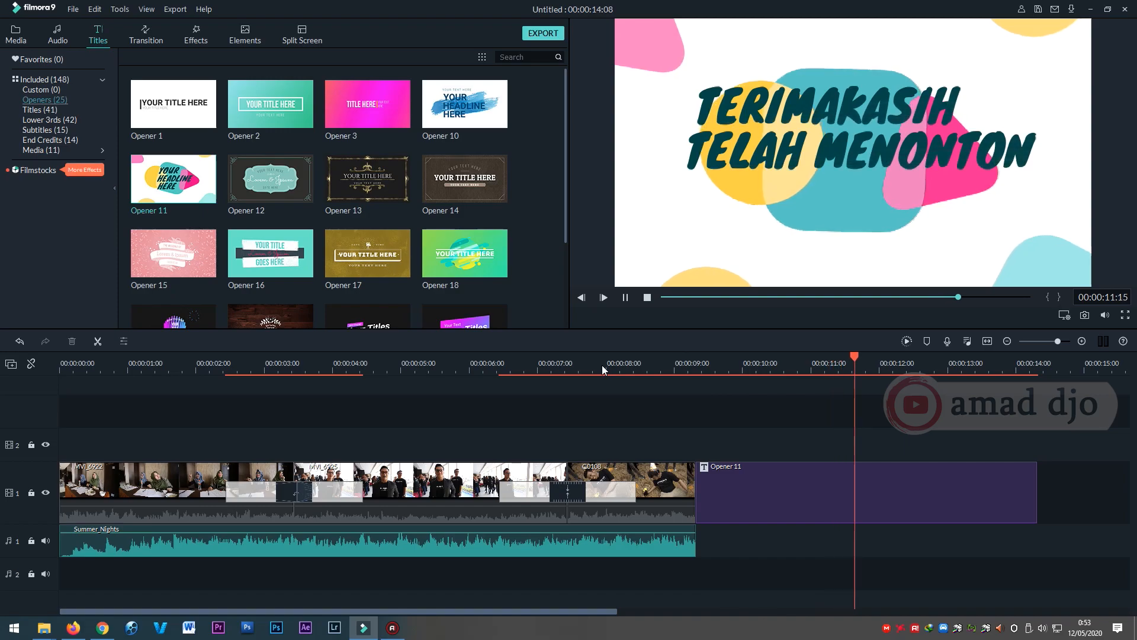
{"action": "key", "text": "space"}
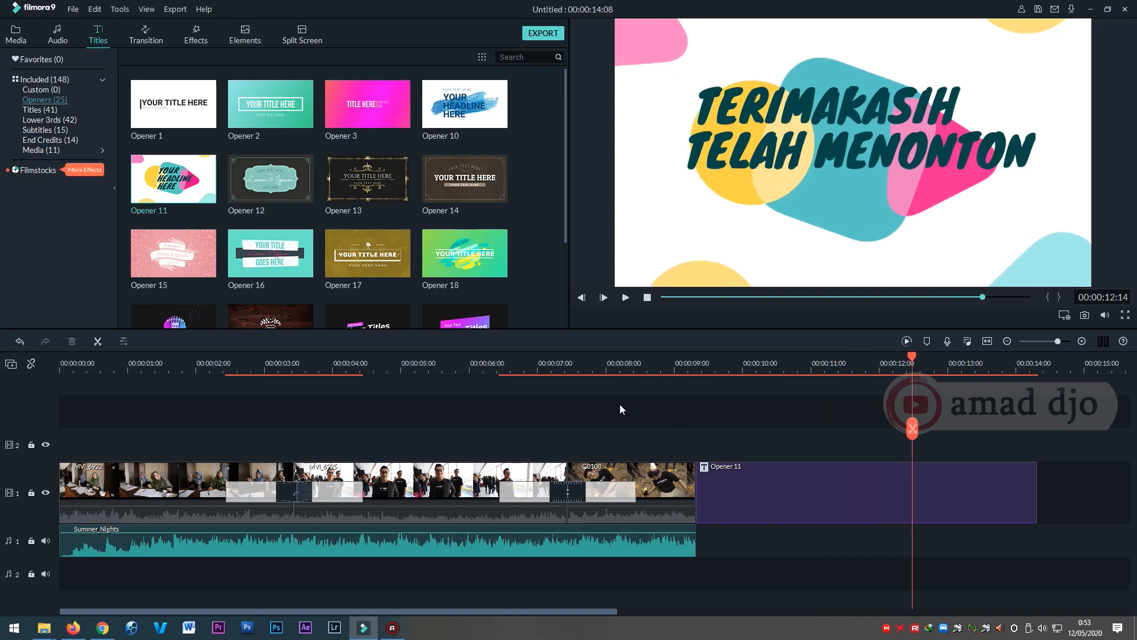
Extend the Summer_Nights music on audio track 1 to the end of the Opener 11 title.
{"action": "left_click", "coordinate": [669, 543]}
{"action": "mouse_move", "coordinate": [695, 537]}
{"action": "left_mouse_down"}
{"action": "mouse_move", "coordinate": [879, 544]}
{"action": "mouse_move", "coordinate": [696, 546]}
{"action": "left_mouse_up"}
{"action": "left_click", "coordinate": [769, 540]}
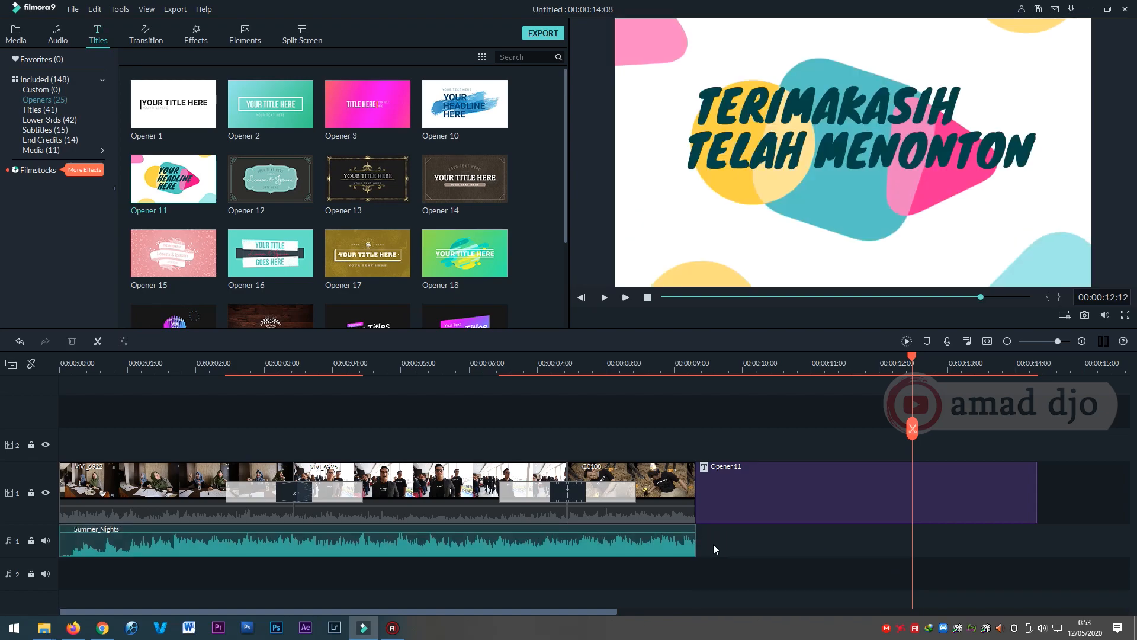
{"action": "mouse_move", "coordinate": [692, 533]}
{"action": "left_click", "coordinate": [693, 536]}
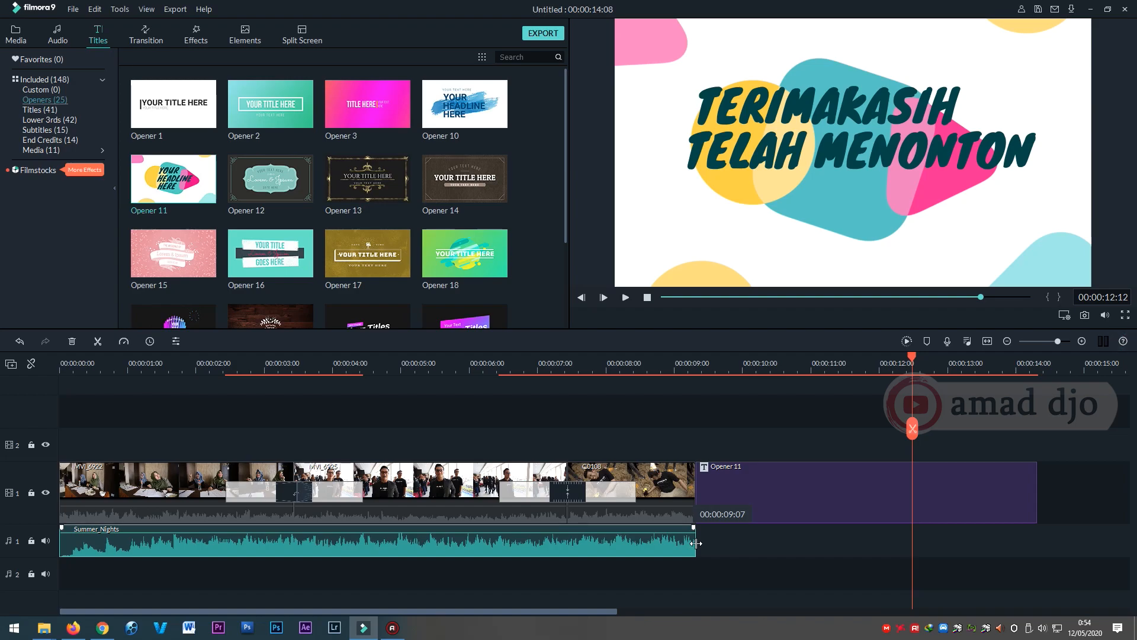
{"action": "left_click_drag", "start_coordinate": [696, 543], "coordinate": [1038, 548]}
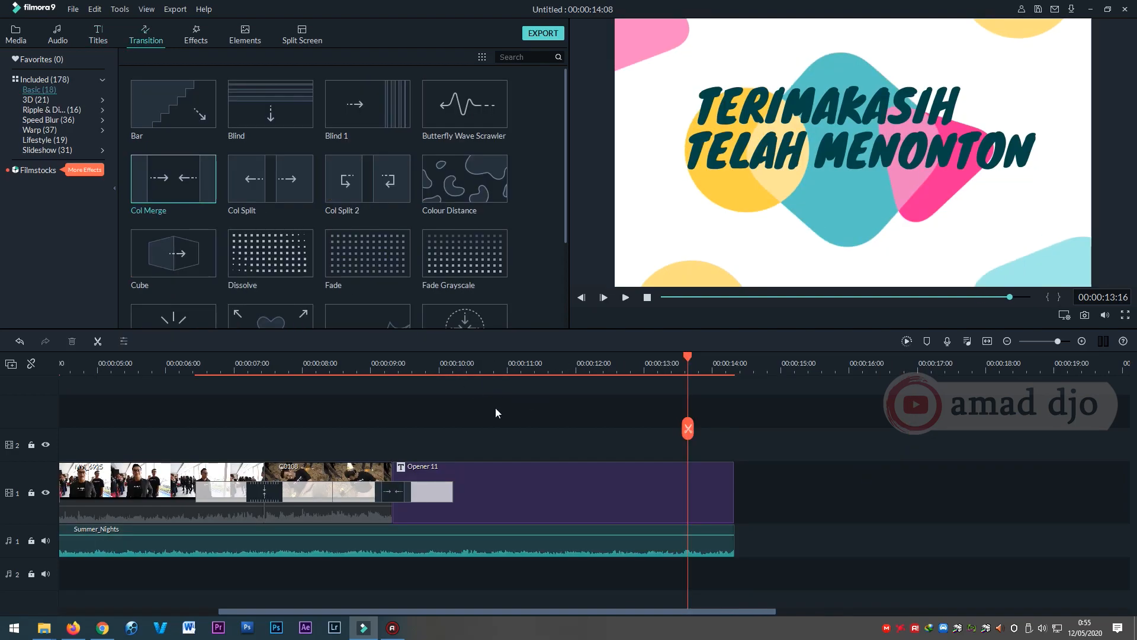
Play from just before 00:00:09:00 to preview the Col Merge transition between C0108 and Opener 11 through the end.
{"action": "left_click", "coordinate": [365, 364]}
{"action": "key", "text": "space"}
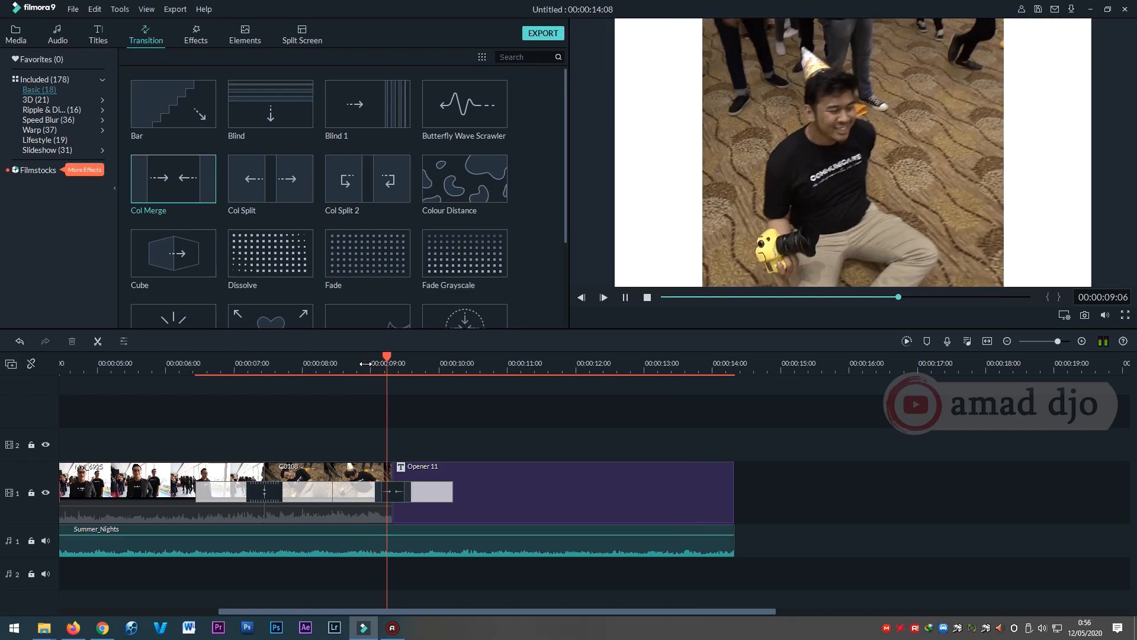
{"action": "key", "text": "XF86AudioLowerVolume"}
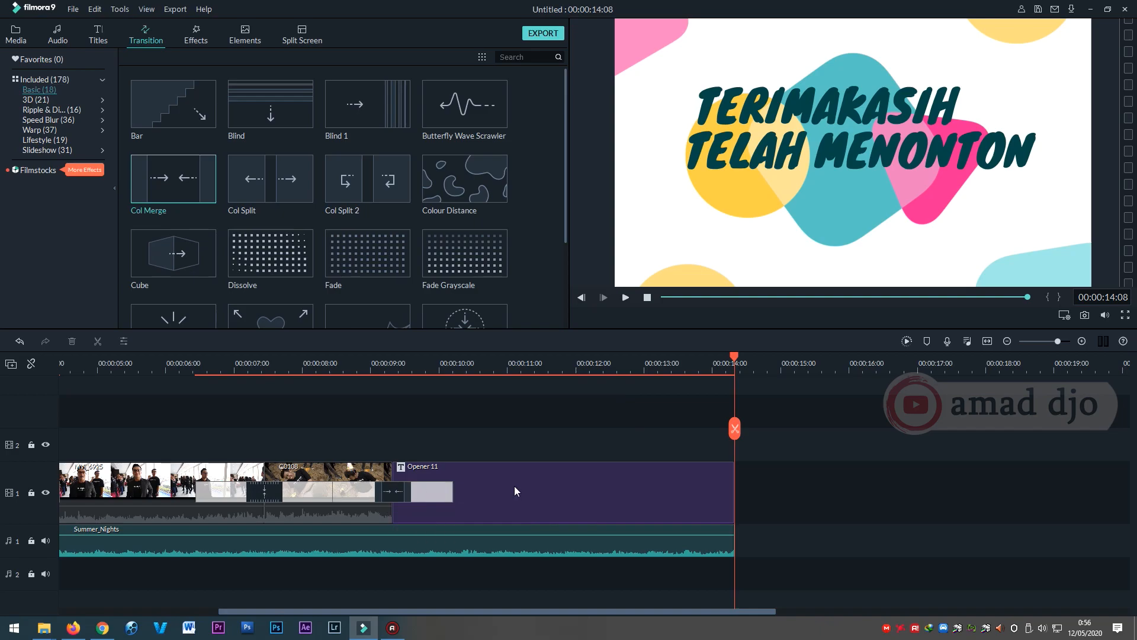
Add a fade-out of about one second to the end of the Summer_Nights music and play the ending.
{"action": "left_click", "coordinate": [484, 550]}
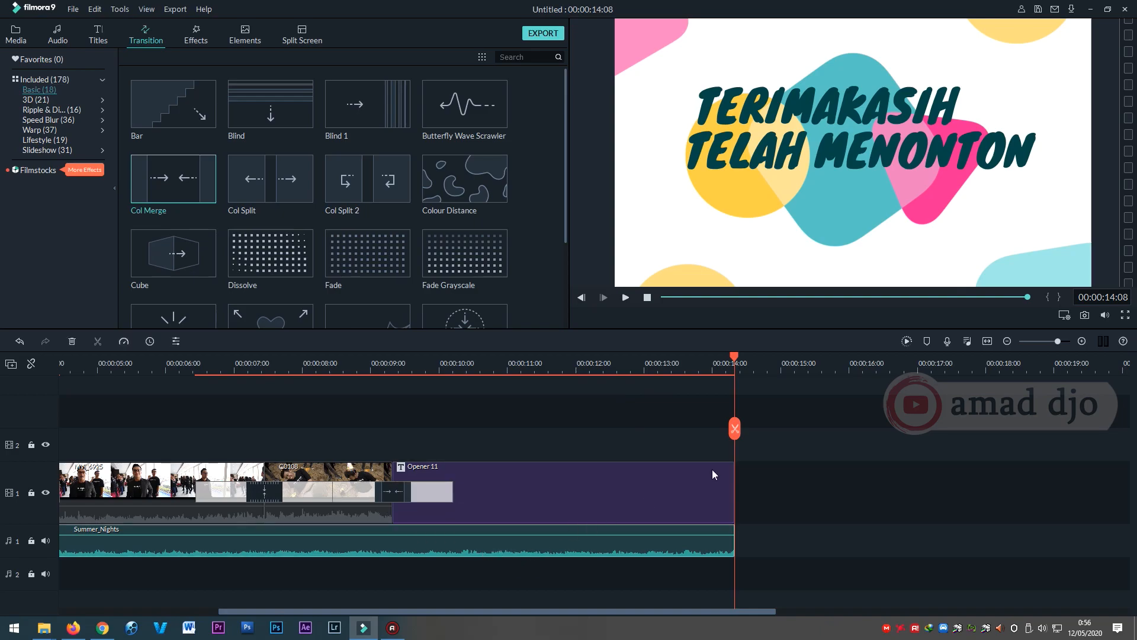
{"action": "left_click_drag", "start_coordinate": [719, 361], "coordinate": [765, 365]}
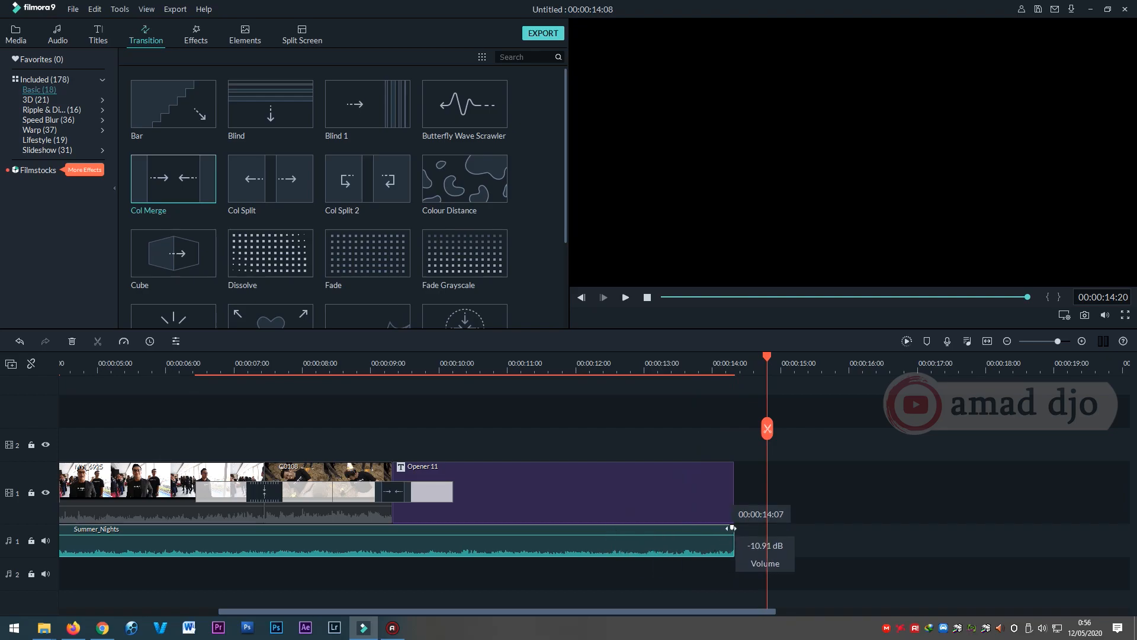
{"action": "left_click_drag", "start_coordinate": [732, 528], "coordinate": [660, 538]}
{"action": "left_click", "coordinate": [607, 367]}
{"action": "key", "text": "space"}
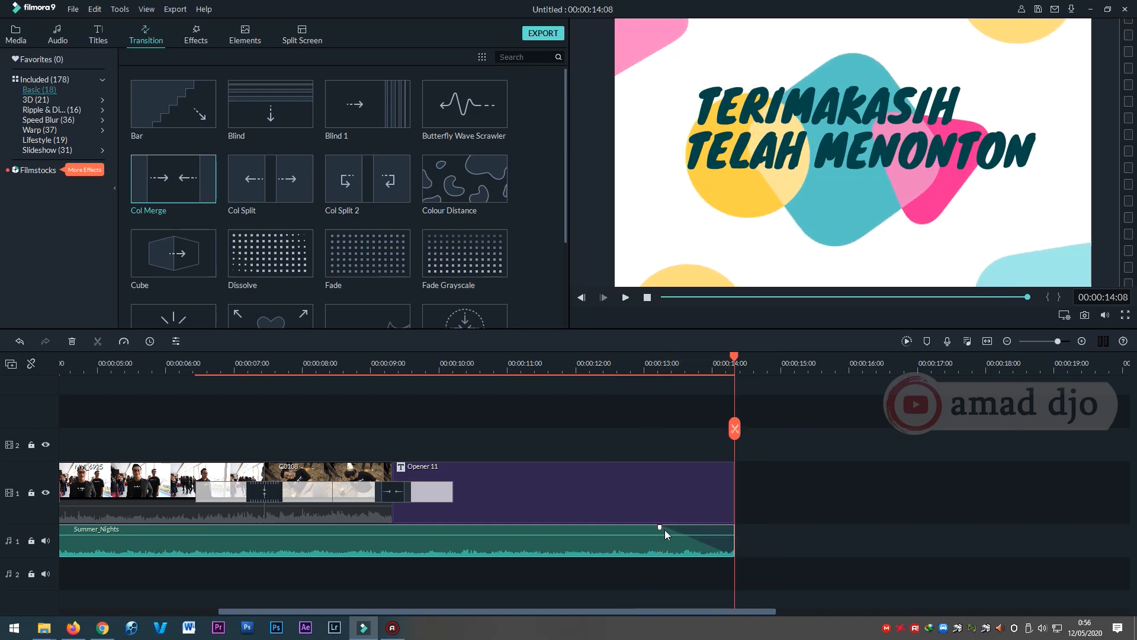
Lengthen the Summer_Nights fade-out to about three seconds and play the ending from 00:00:08:04.
{"action": "left_click_drag", "start_coordinate": [659, 527], "coordinate": [524, 528]}
{"action": "left_click_drag", "start_coordinate": [517, 365], "coordinate": [492, 371]}
{"action": "left_click", "coordinate": [417, 367]}
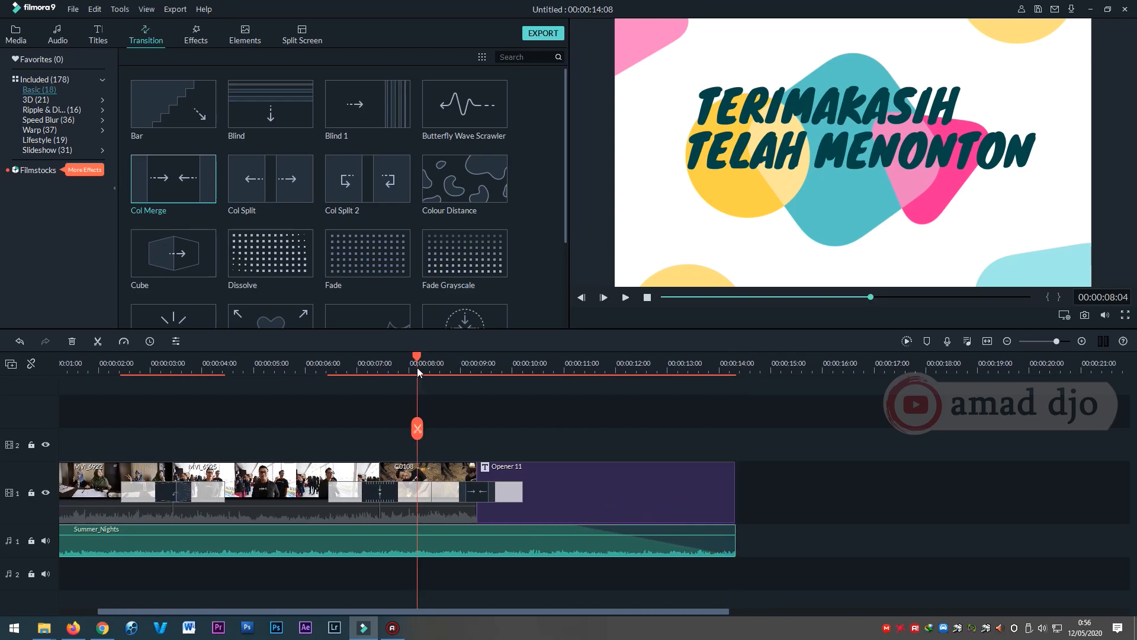
{"action": "key", "text": "space"}
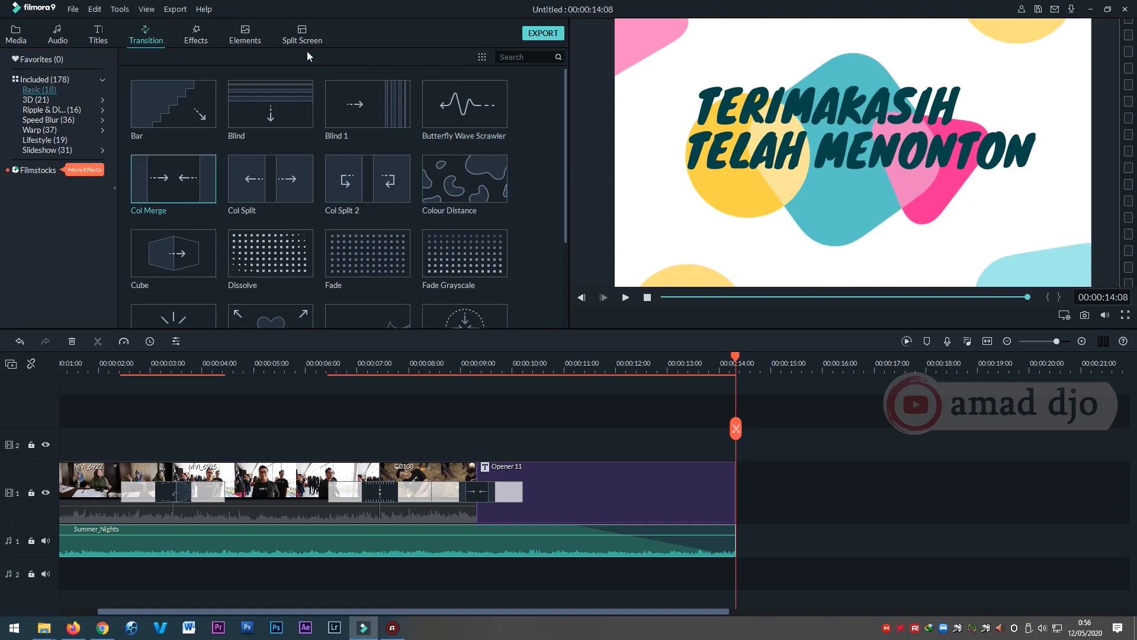
Add the Subtitle 8 title to video track 2 at about 6.8 seconds and preview it over the C0108 clip.
{"action": "left_click", "coordinate": [98, 38]}
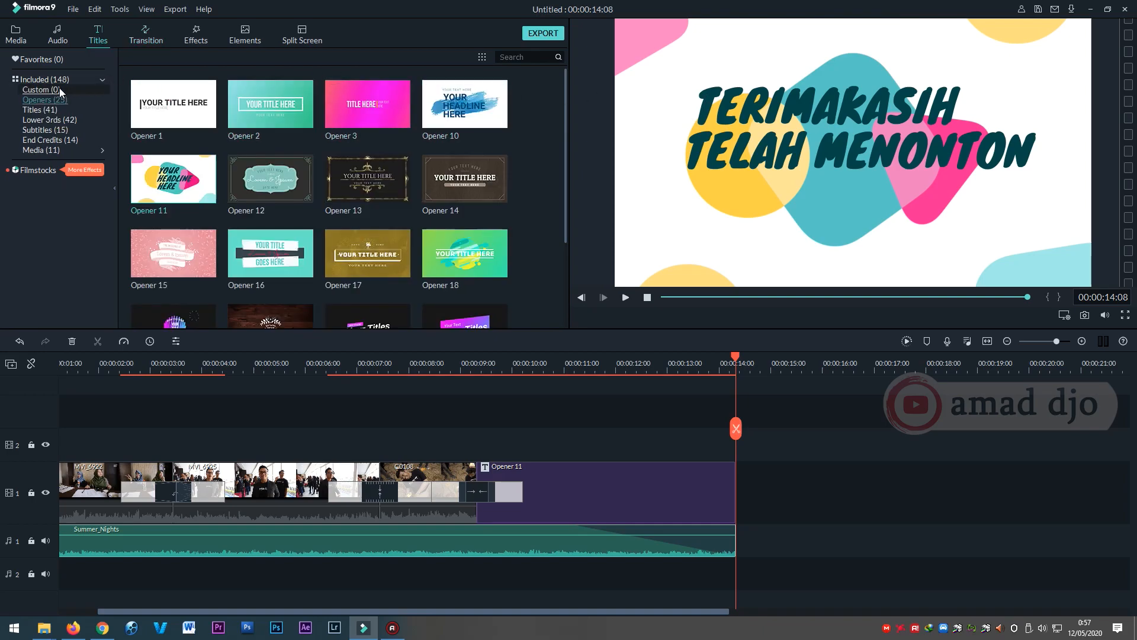
{"action": "left_click", "coordinate": [54, 110]}
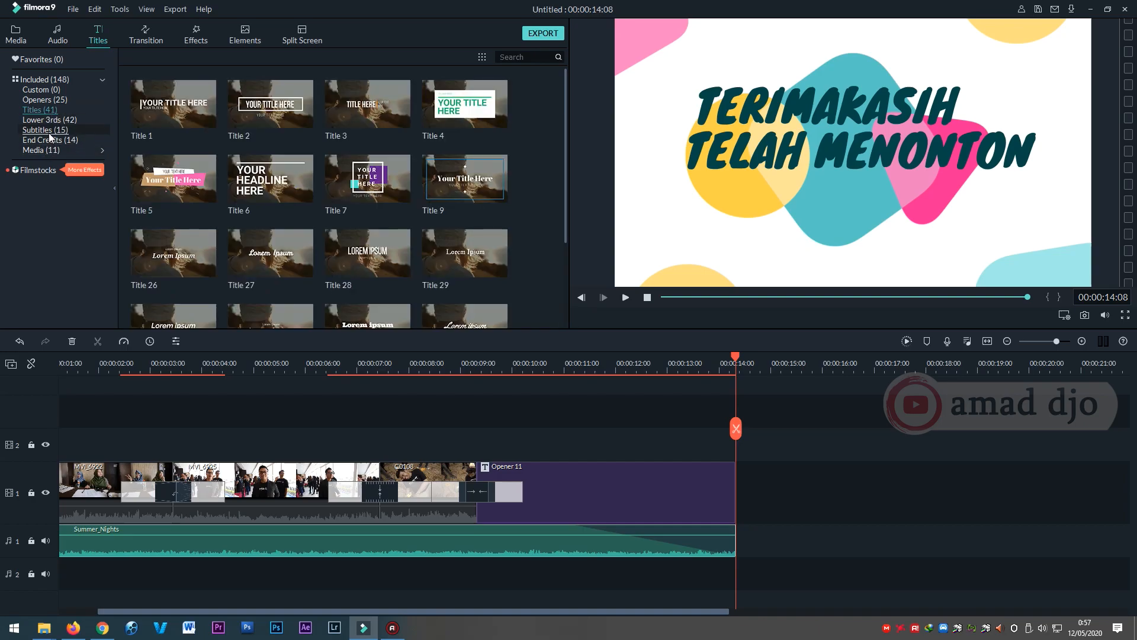
{"action": "left_click", "coordinate": [50, 129]}
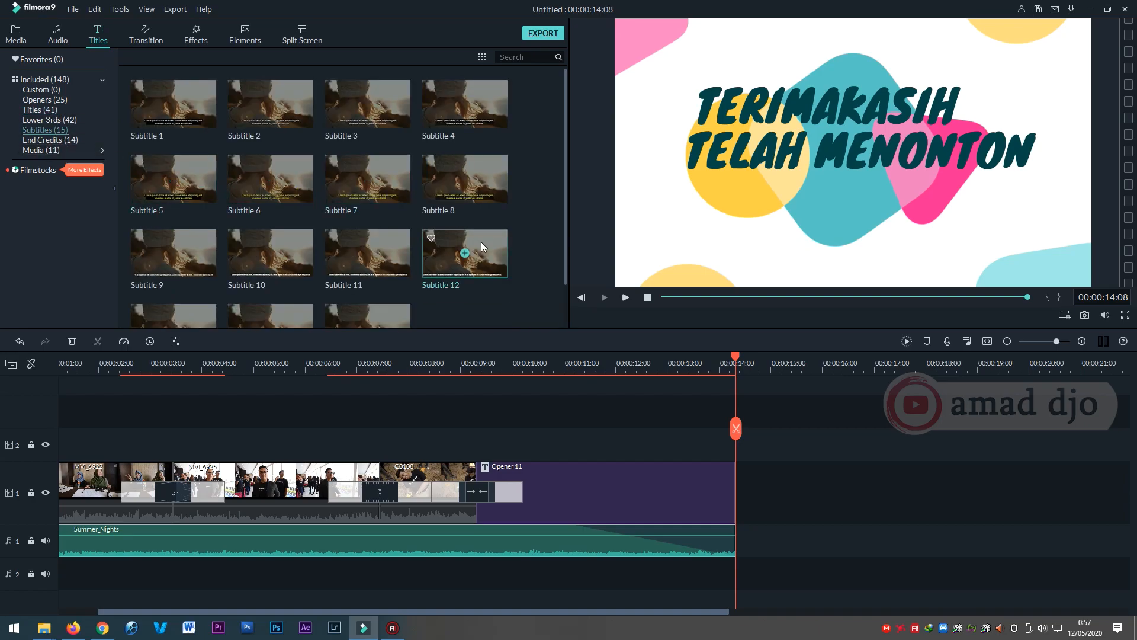
{"action": "left_click_drag", "start_coordinate": [439, 185], "coordinate": [347, 447]}
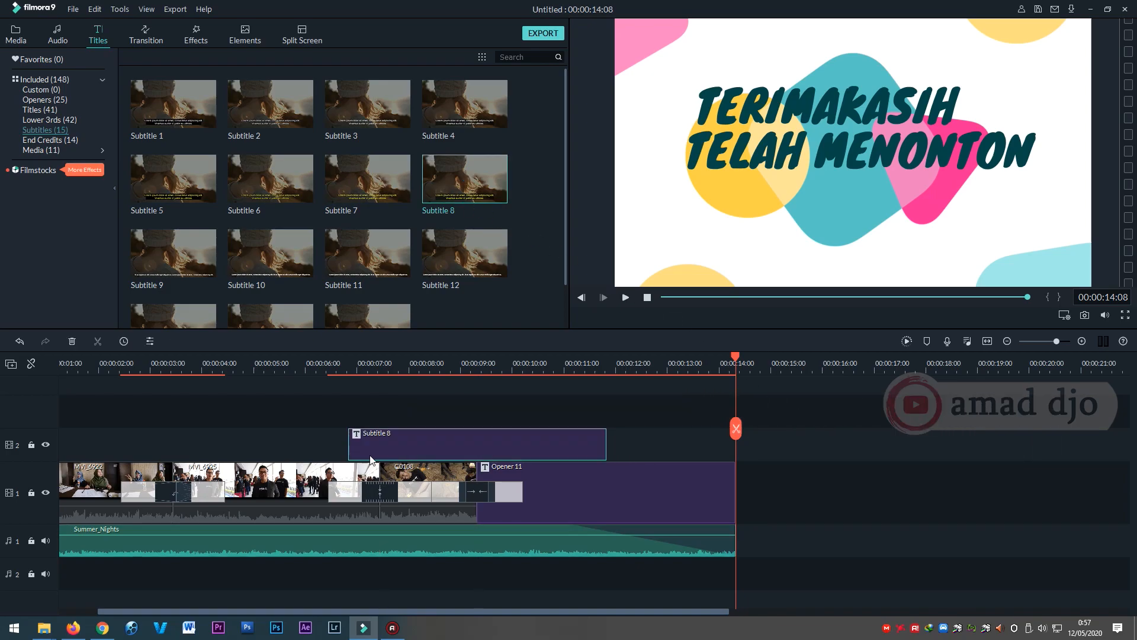
{"action": "left_click", "coordinate": [381, 363]}
{"action": "left_click", "coordinate": [423, 374]}
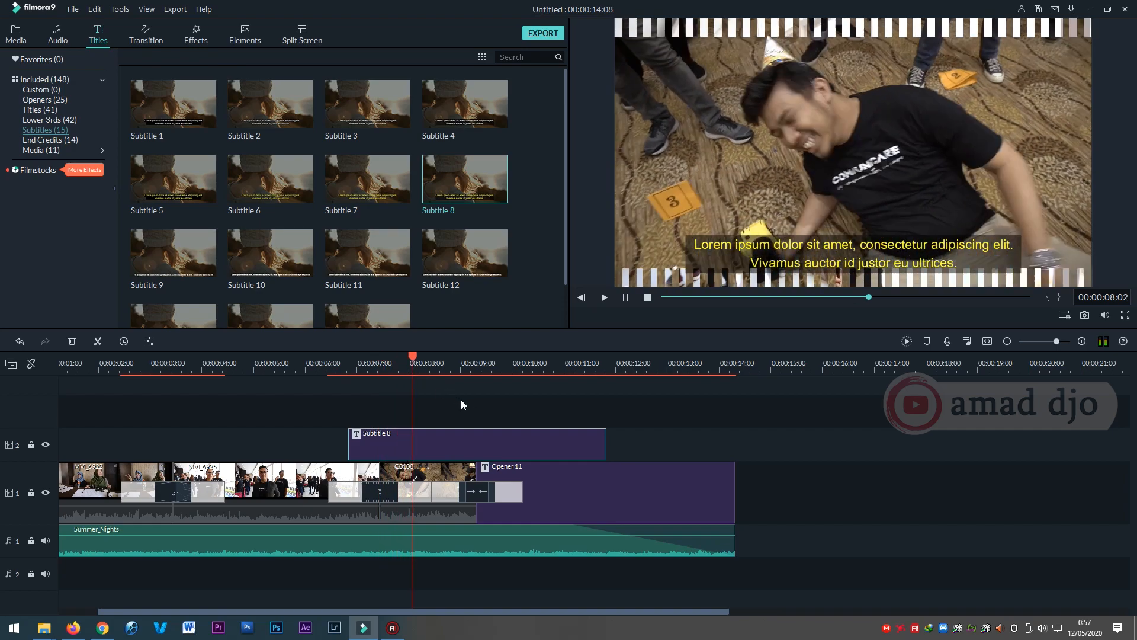
Move Subtitle 8 over the MVI_6925 clip, trim it to span about 4.4 to 6.2 seconds, and preview that section.
{"action": "left_click_drag", "start_coordinate": [464, 437], "coordinate": [234, 441]}
{"action": "left_click_drag", "start_coordinate": [377, 441], "coordinate": [315, 441]}
{"action": "left_click_drag", "start_coordinate": [122, 435], "coordinate": [222, 450]}
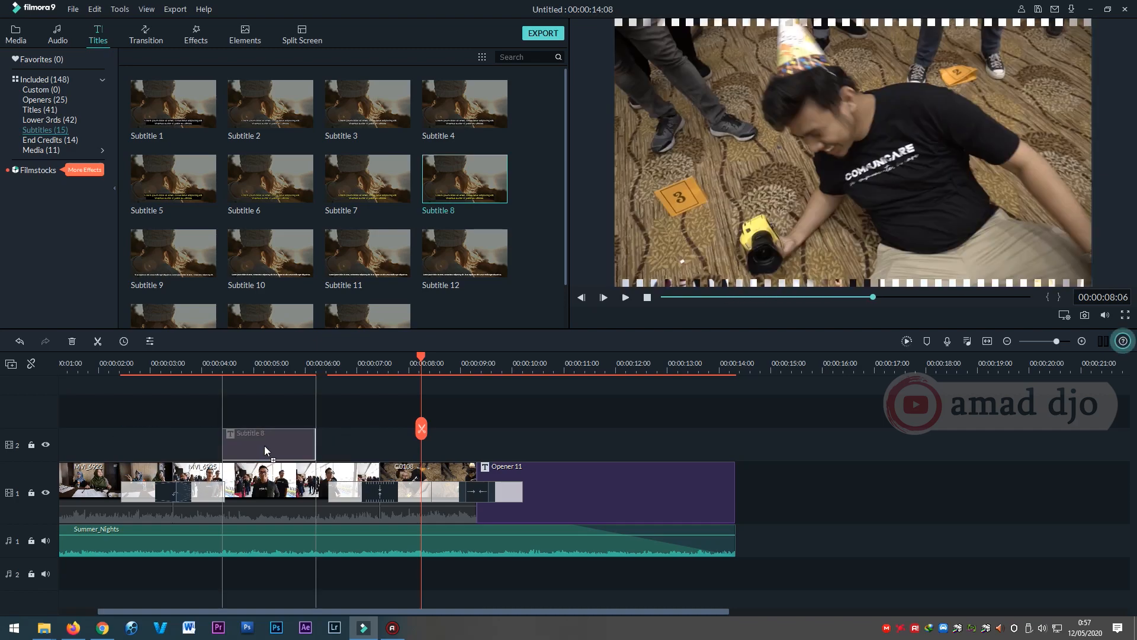
{"action": "left_click", "coordinate": [204, 367]}
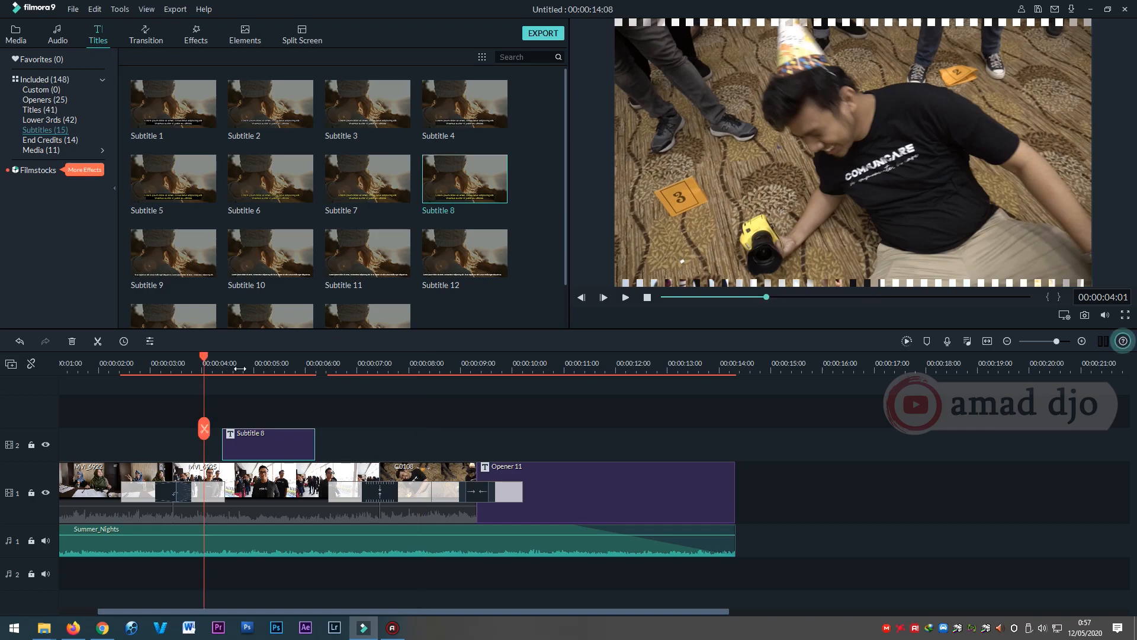
{"action": "key", "text": "space"}
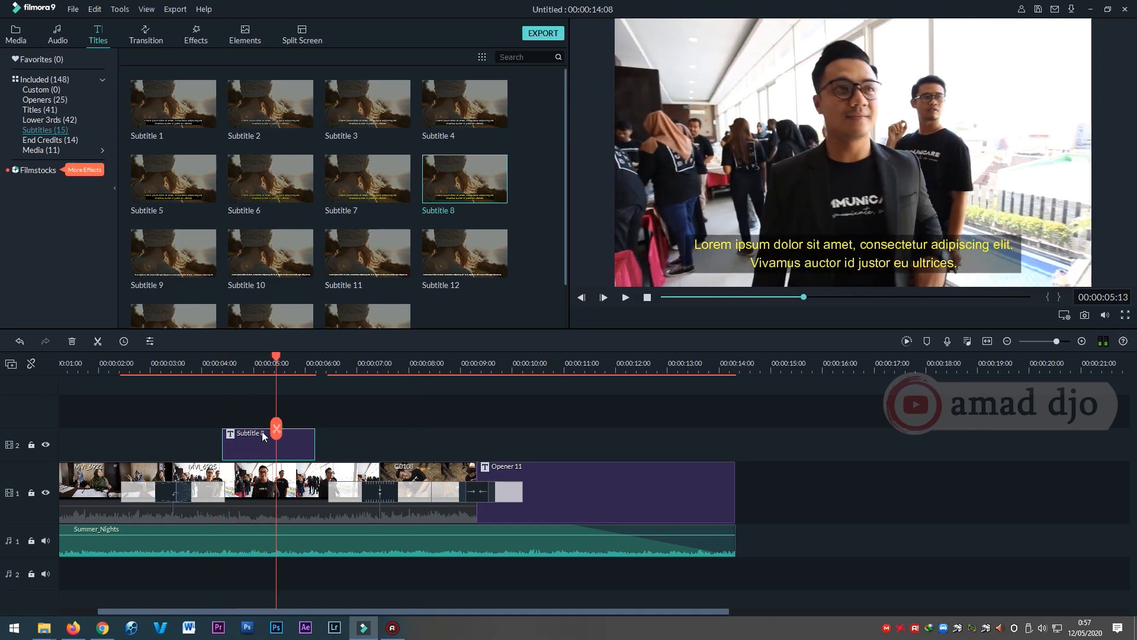
Replace the placeholder text of Subtitle 8 with "Jangan lupa subscribe :)" and accept the change.
{"action": "double_click", "coordinate": [257, 443]}
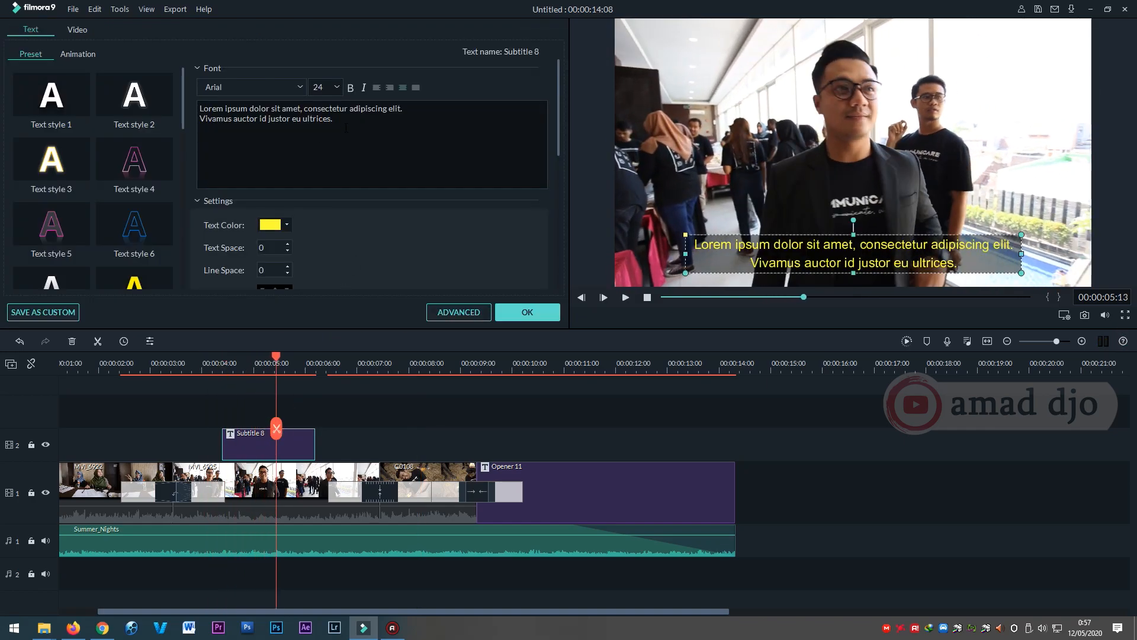
{"action": "left_click_drag", "start_coordinate": [346, 128], "coordinate": [166, 98]}
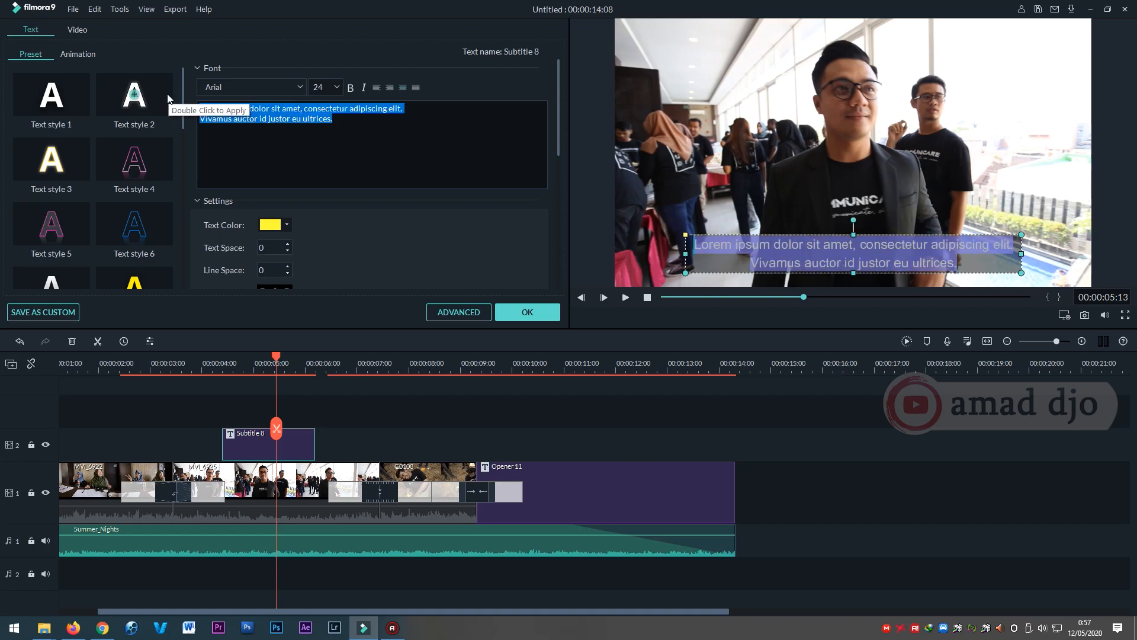
{"action": "key", "text": "BackSpace"}
{"action": "type", "text": "JANGAN LUPA"}
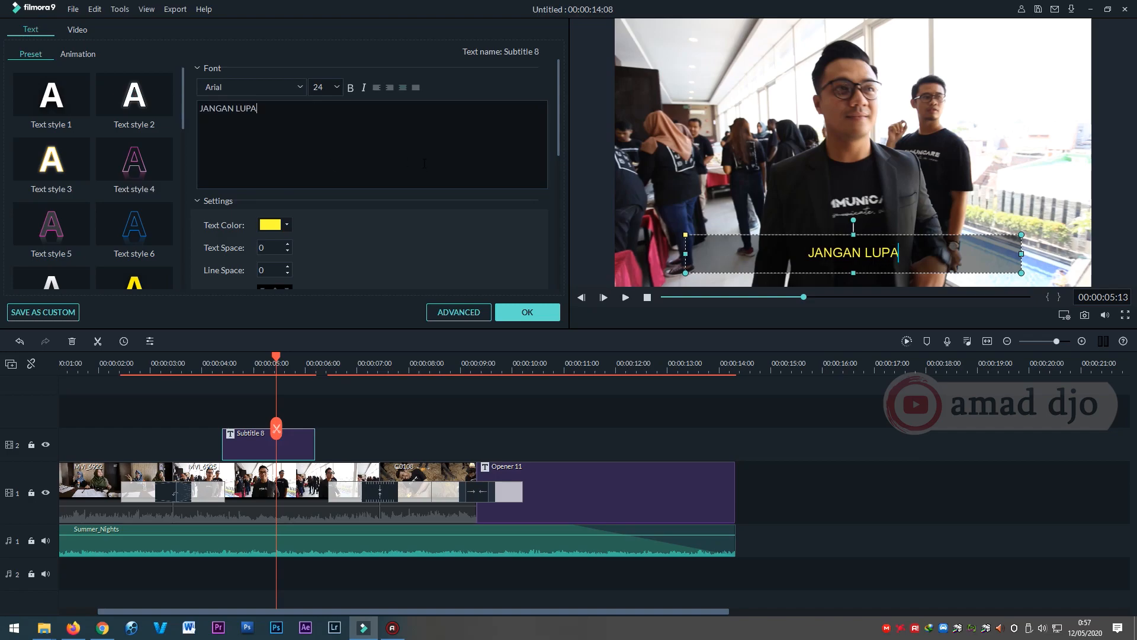
{"action": "key", "text": "ctrl+a"}
{"action": "key", "text": "BackSpace"}
{"action": "type", "text": "Jangan lupa "}
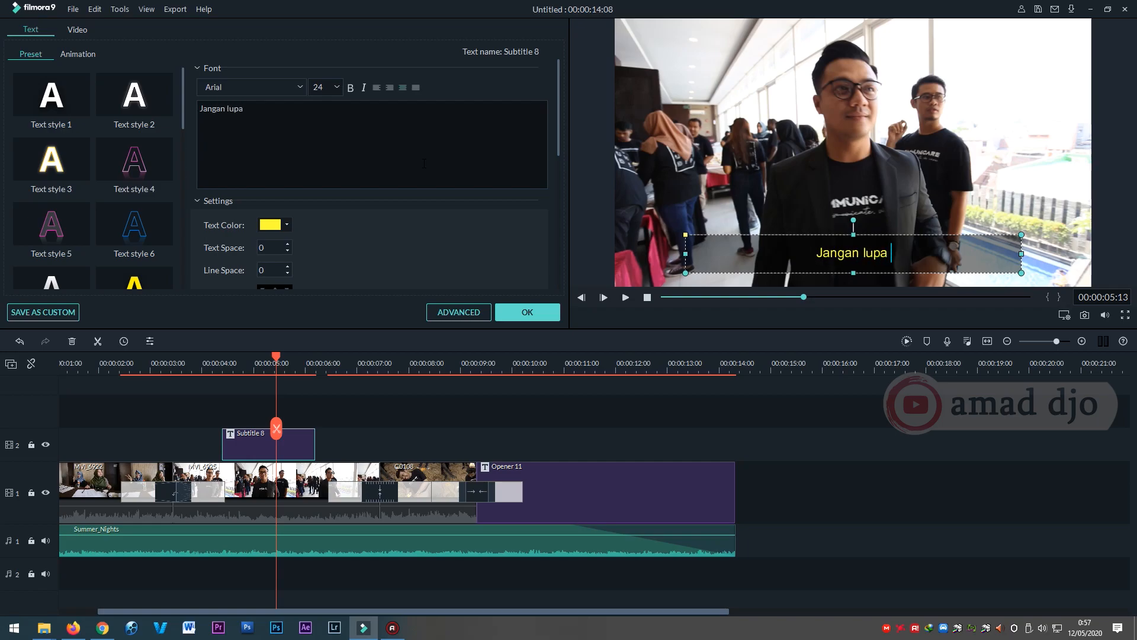
{"action": "type", "text": "subscribe"}
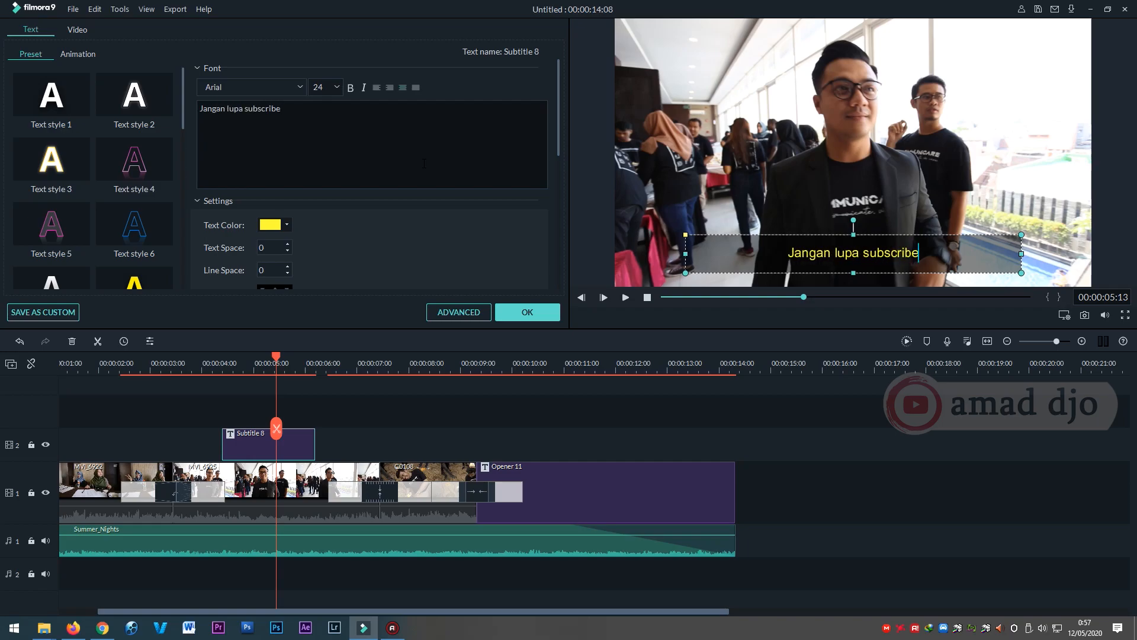
{"action": "type", "text": " :)"}
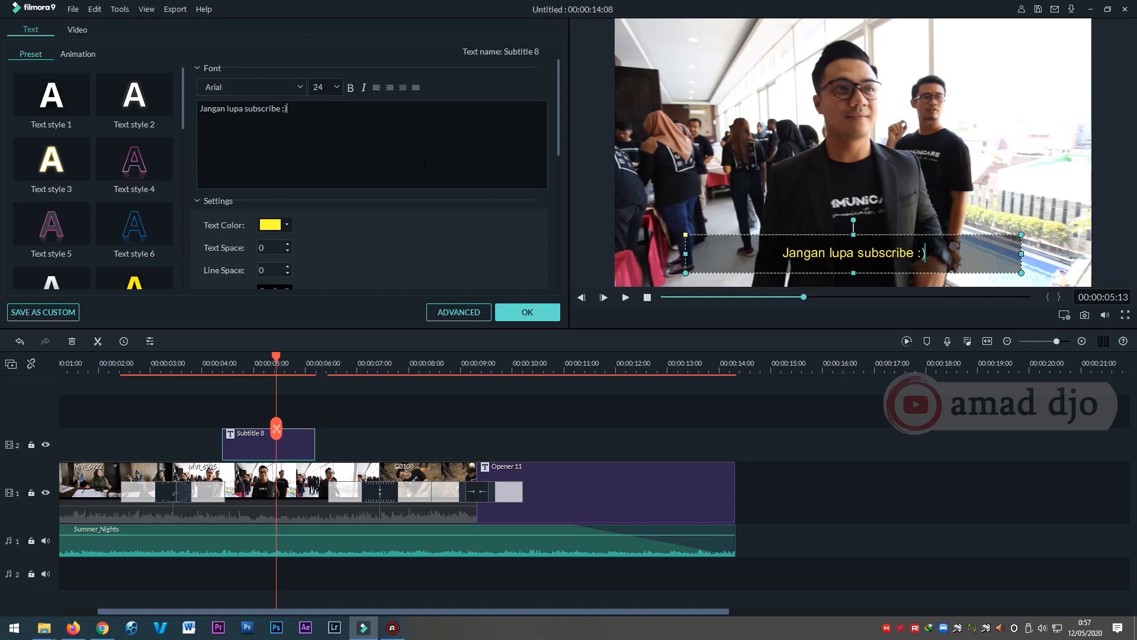
{"action": "left_click", "coordinate": [529, 312]}
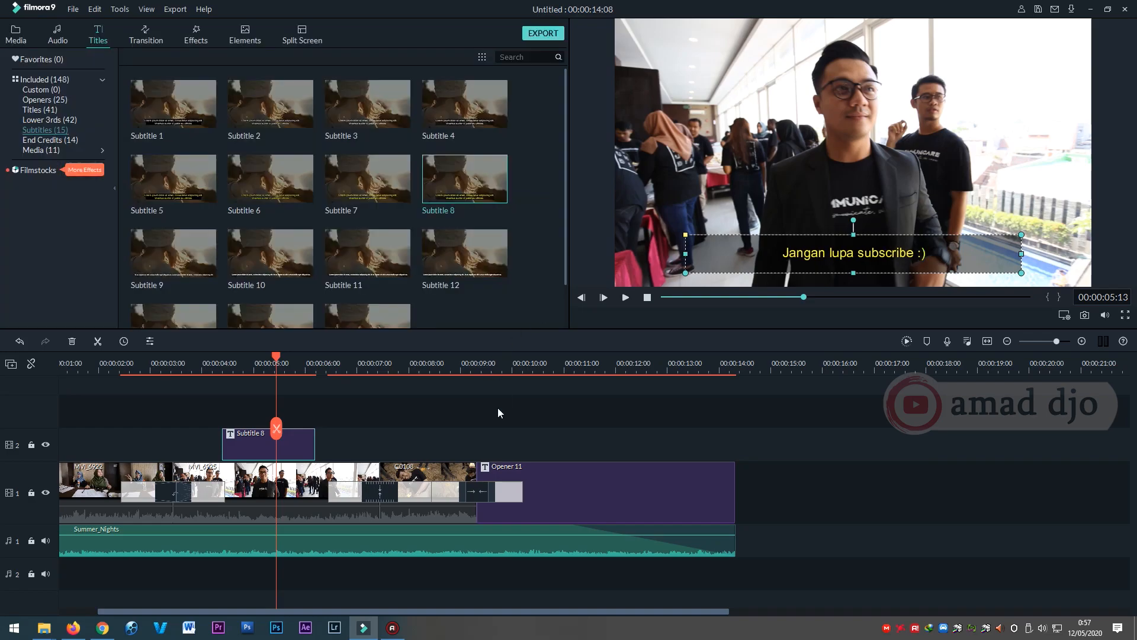
Review the font, colour, spacing, transform and compositing settings of the Subtitle 8 title and close its editor with OK.
{"action": "double_click", "coordinate": [294, 444]}
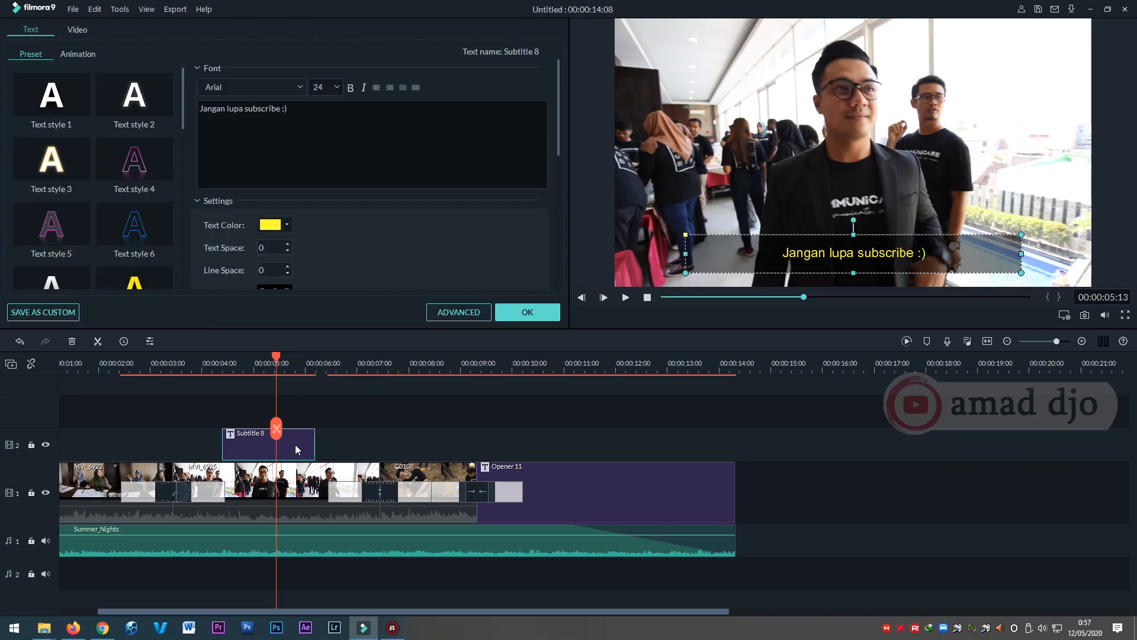
{"action": "left_click_drag", "start_coordinate": [559, 151], "coordinate": [565, 263]}
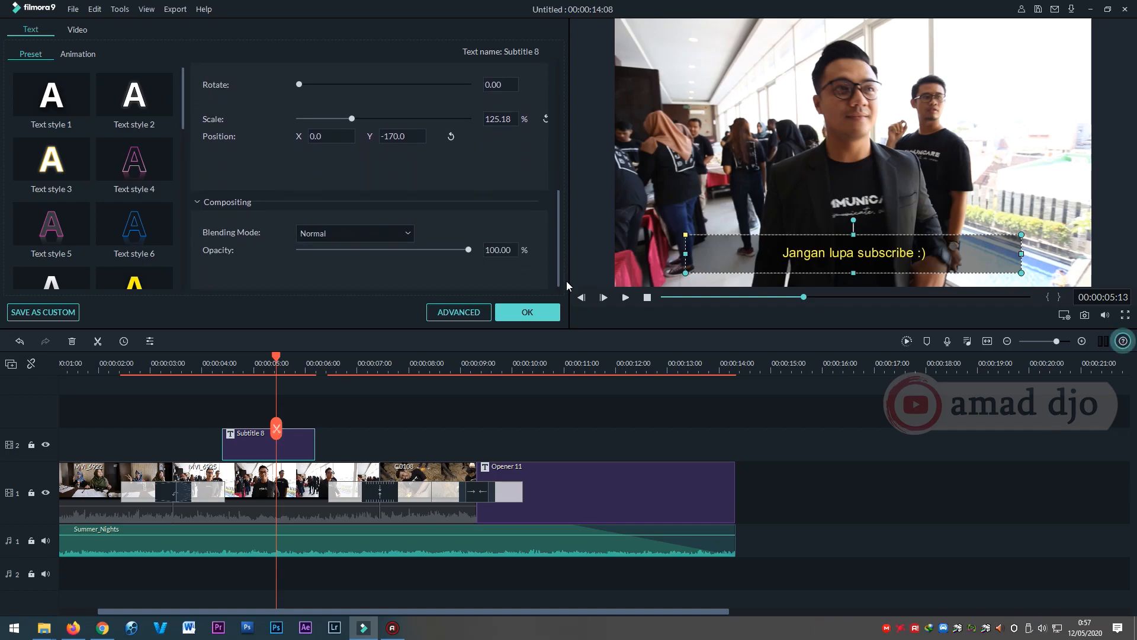
{"action": "left_click_drag", "start_coordinate": [566, 281], "coordinate": [539, 117]}
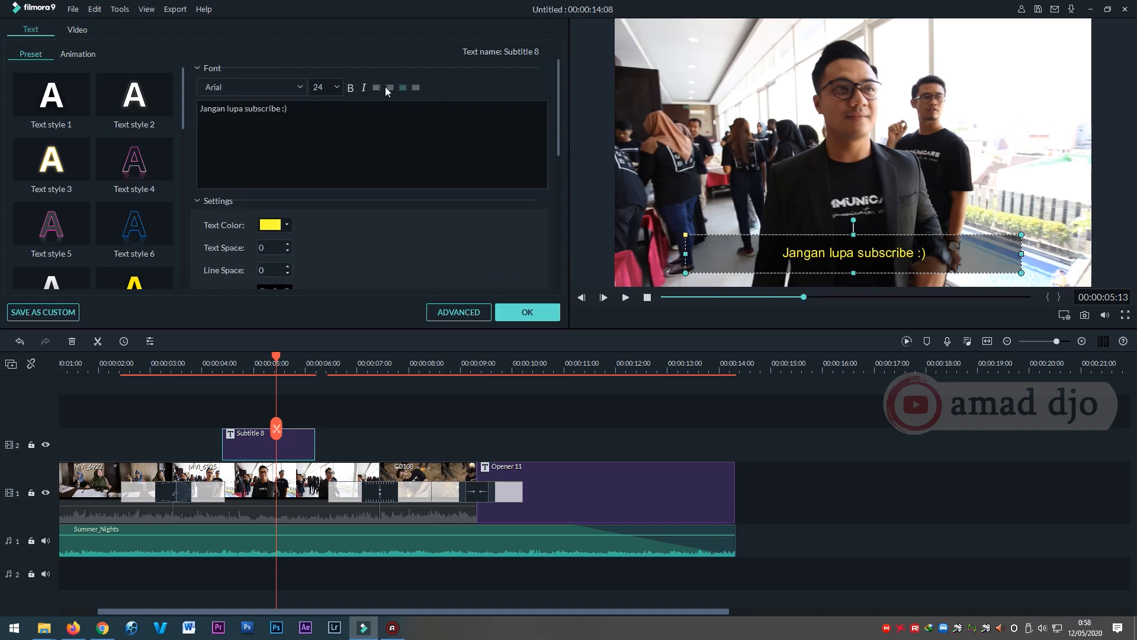
{"action": "scroll", "coordinate": [559, 143], "scroll_direction": "down", "scroll_amount": 3}
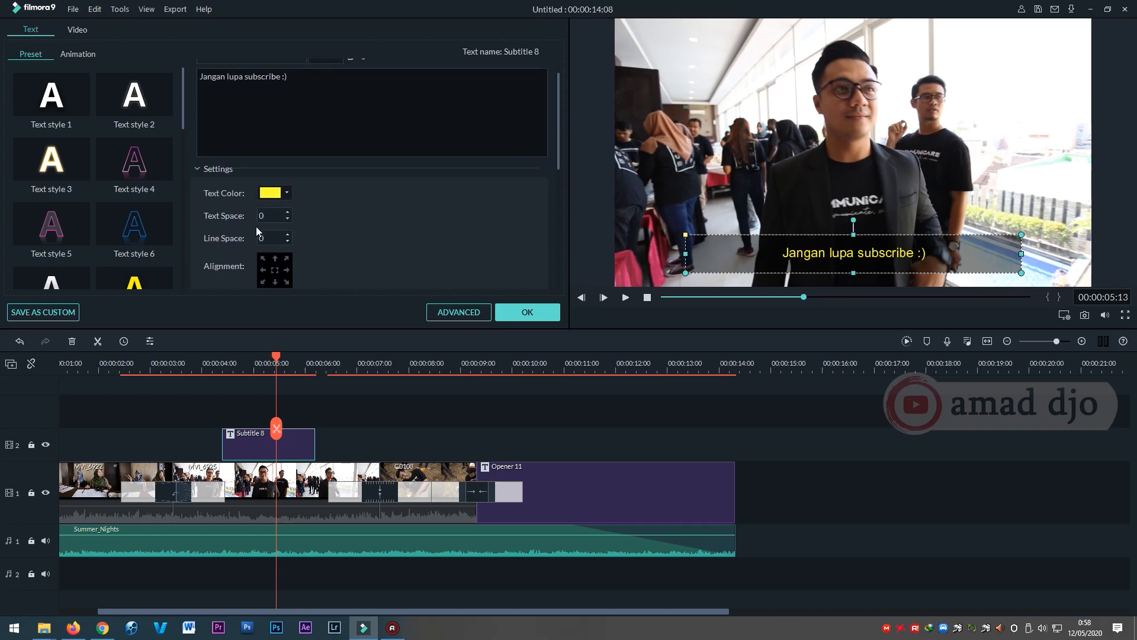
{"action": "left_click_drag", "start_coordinate": [556, 159], "coordinate": [571, 249]}
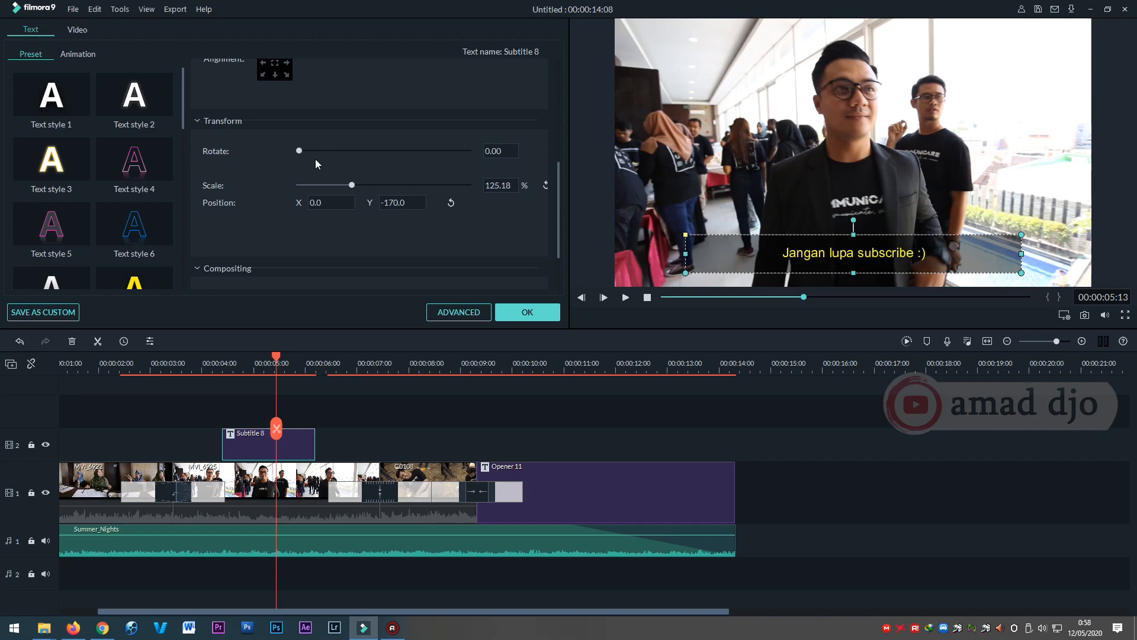
{"action": "left_click_drag", "start_coordinate": [556, 225], "coordinate": [561, 241]}
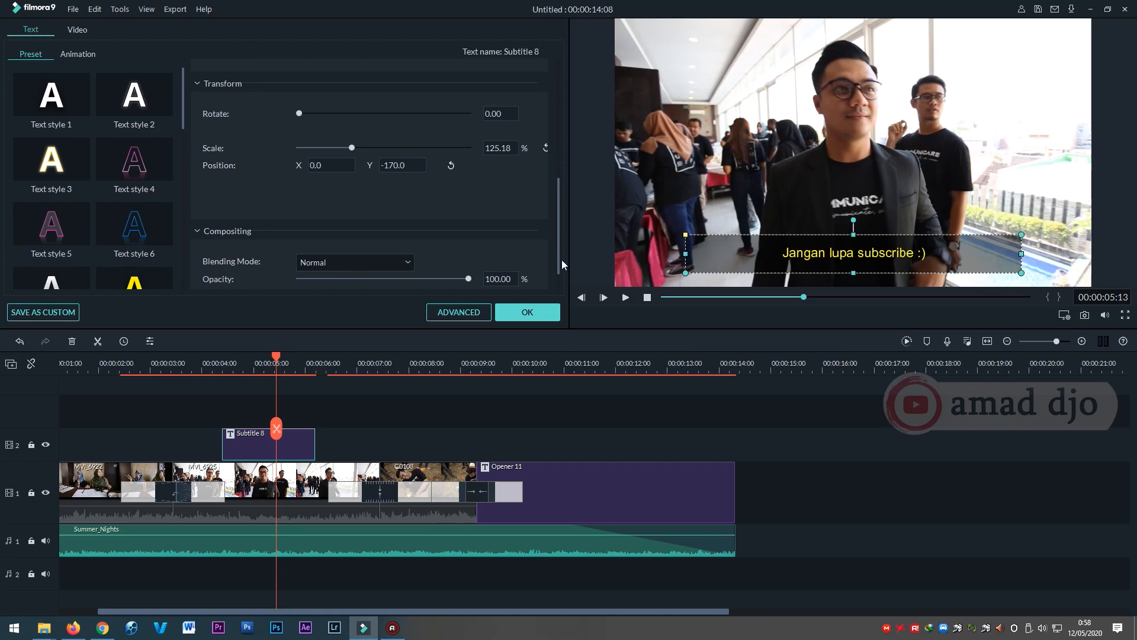
{"action": "left_click", "coordinate": [543, 314]}
Play the video from about 3.7 seconds over the subtitle section and scrub to the closing title at 00:00:13:18.
{"action": "left_click", "coordinate": [186, 362]}
{"action": "key", "text": "space"}
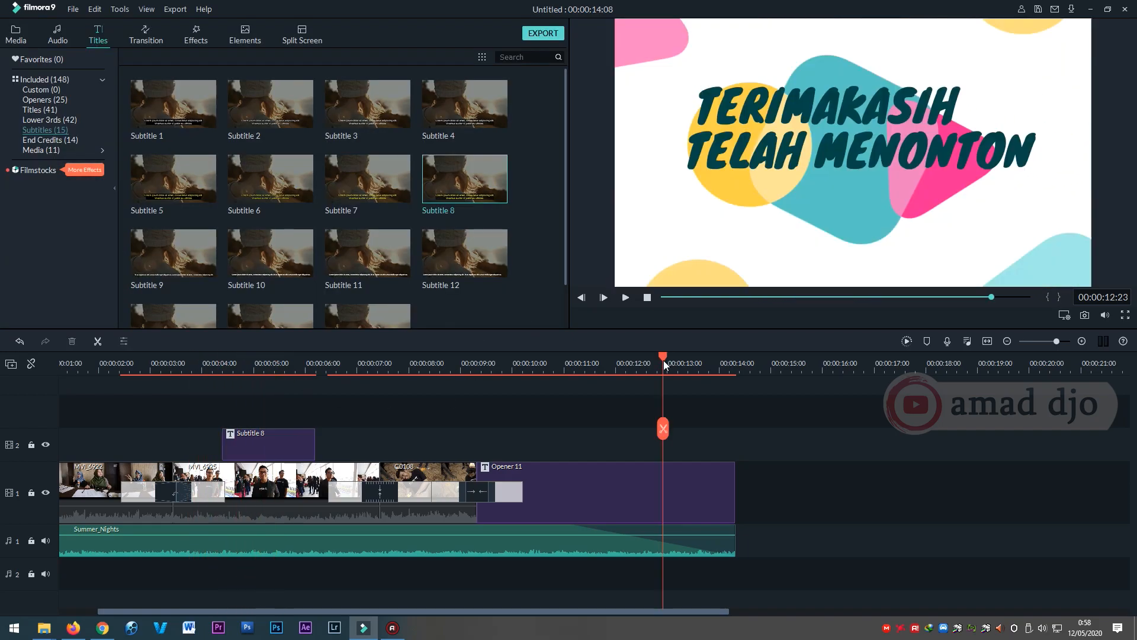
{"action": "left_click_drag", "start_coordinate": [663, 360], "coordinate": [702, 364]}
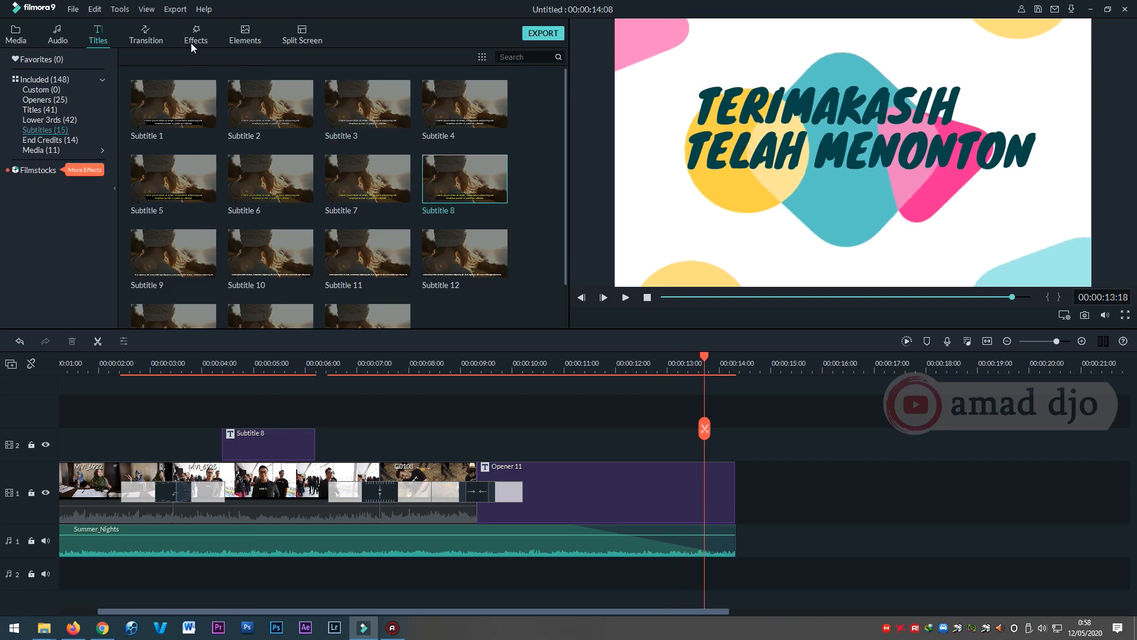
Open the export settings for creating a local video file and select MP4 as the output format.
{"action": "left_click", "coordinate": [176, 9]}
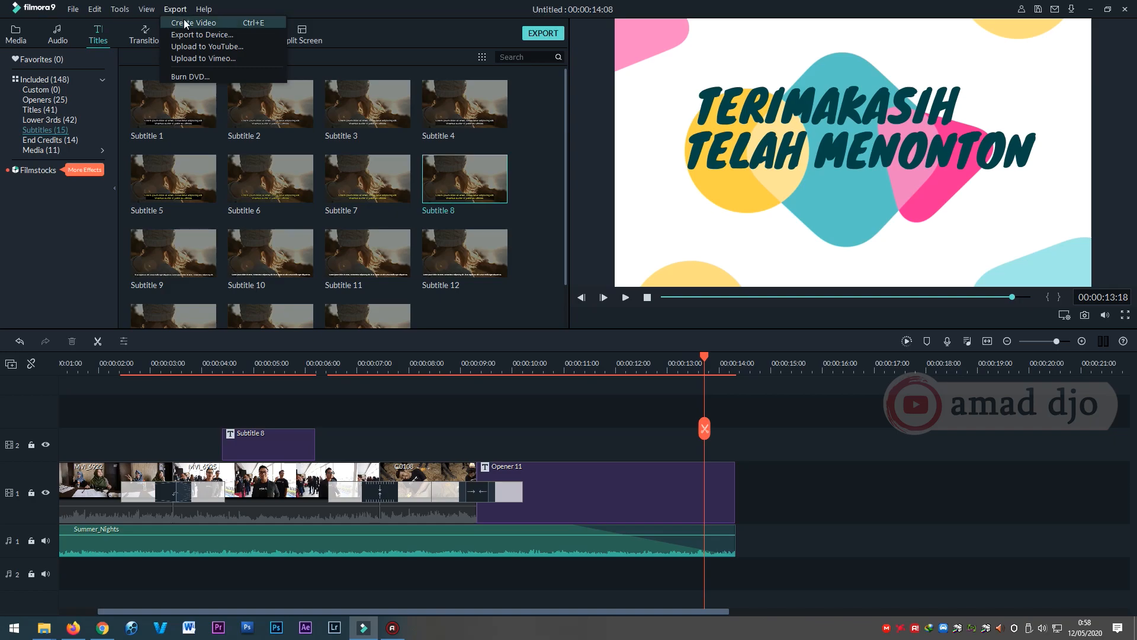
{"action": "left_click", "coordinate": [185, 23]}
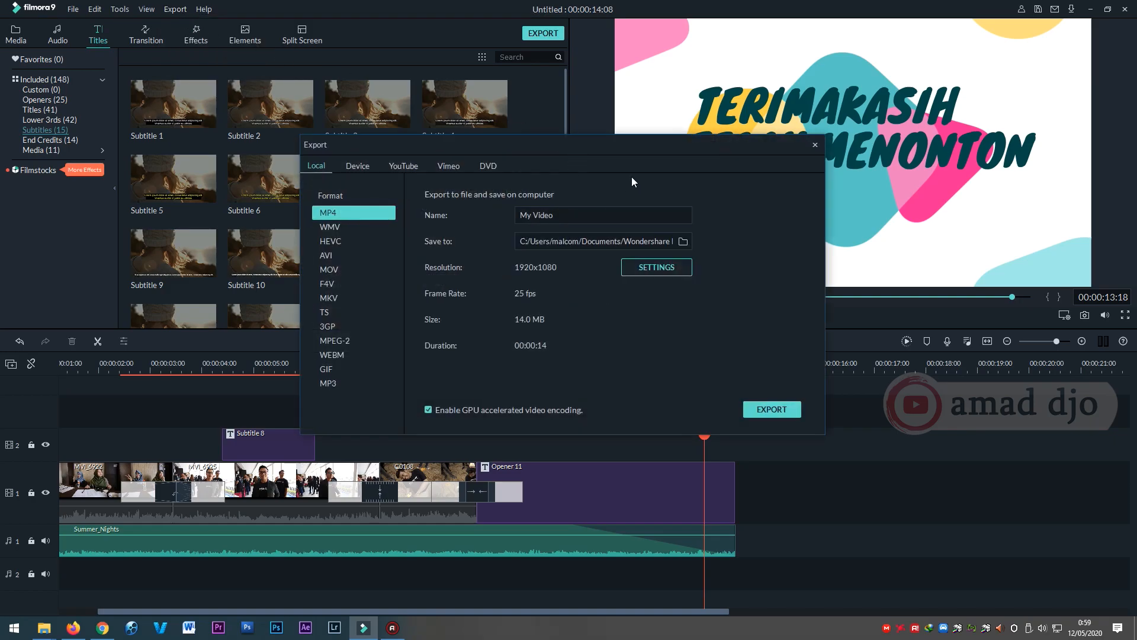
{"action": "left_click_drag", "start_coordinate": [653, 140], "coordinate": [729, 153]}
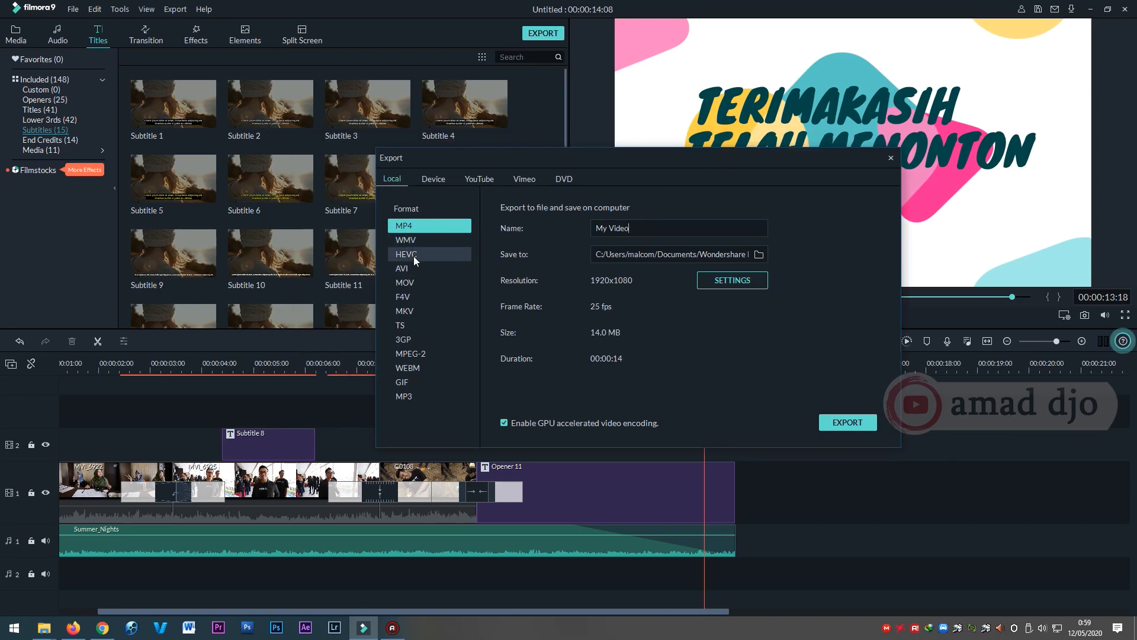
{"action": "left_click", "coordinate": [421, 394]}
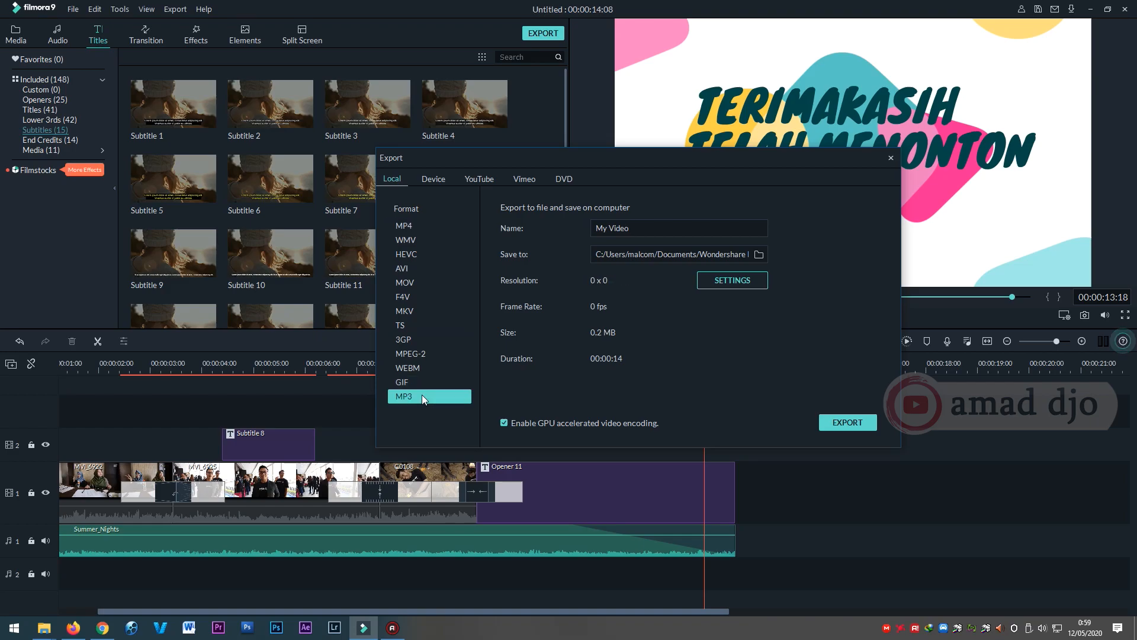
{"action": "left_click", "coordinate": [417, 225]}
Name the exported video "FINIS EDIT" and check the save location, keeping the default Output folder.
{"action": "left_click_drag", "start_coordinate": [655, 229], "coordinate": [564, 230]}
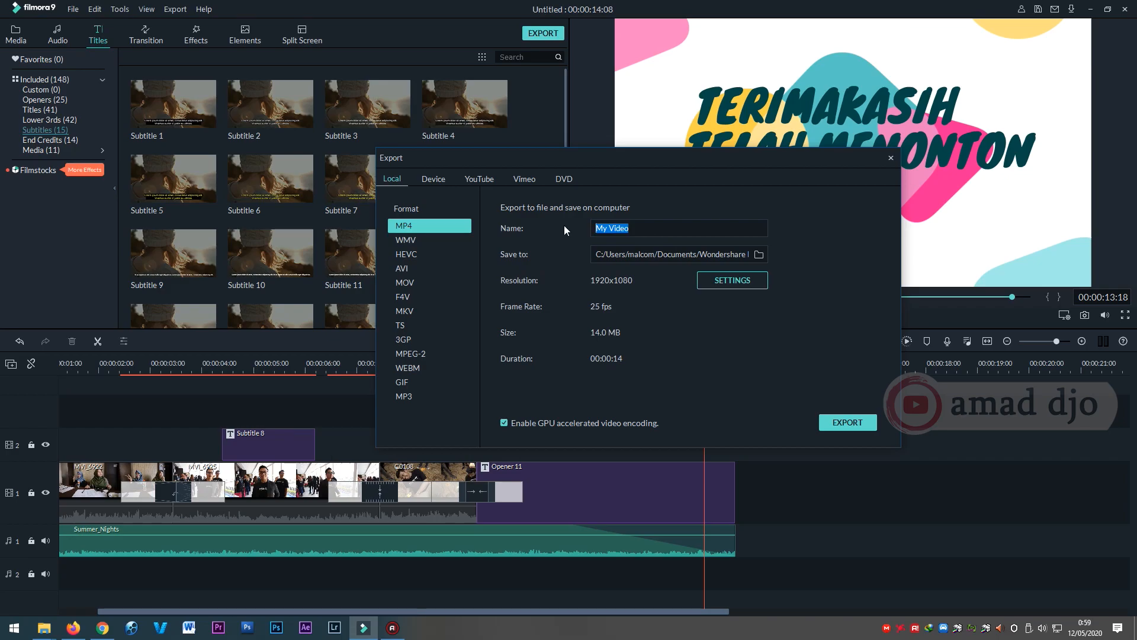
{"action": "type", "text": "FINIS EDIT"}
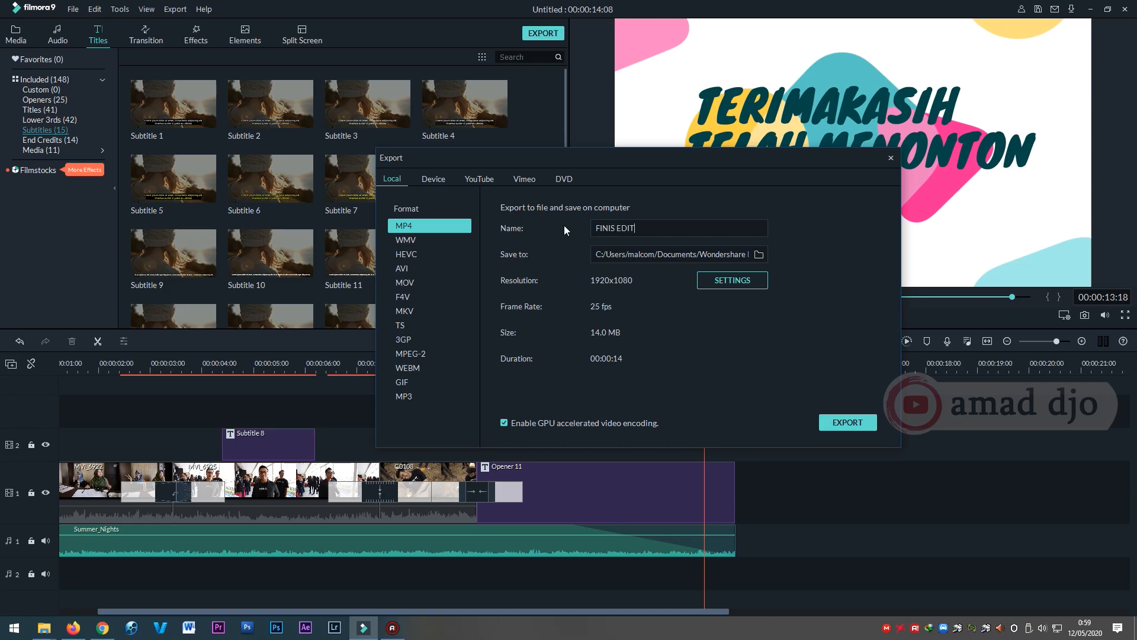
{"action": "left_click", "coordinate": [759, 254]}
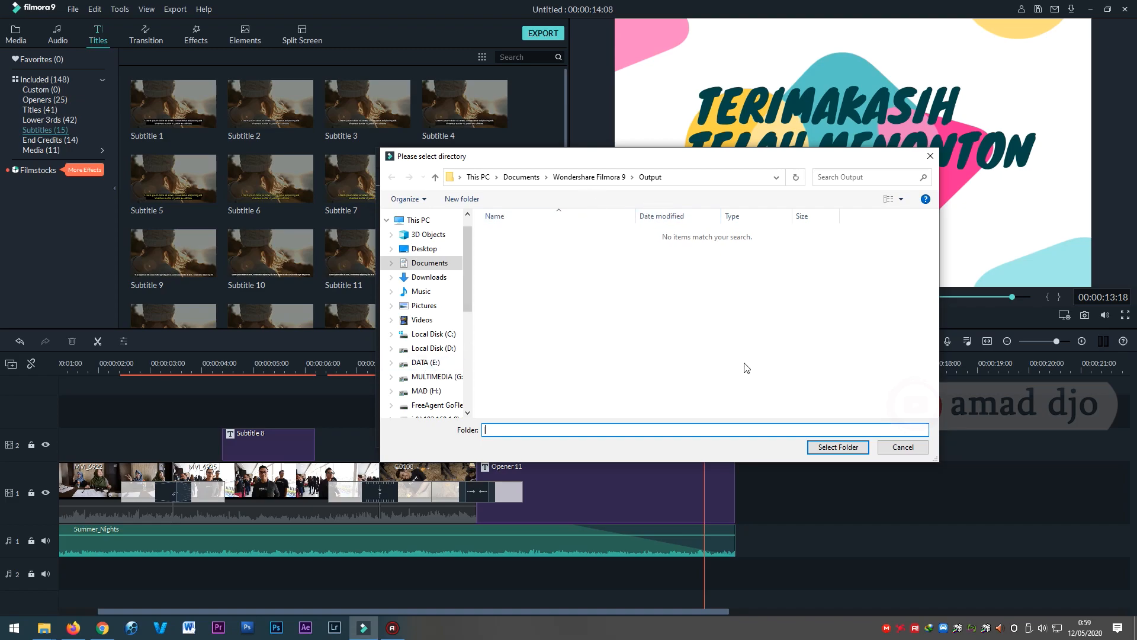
{"action": "left_click", "coordinate": [908, 449]}
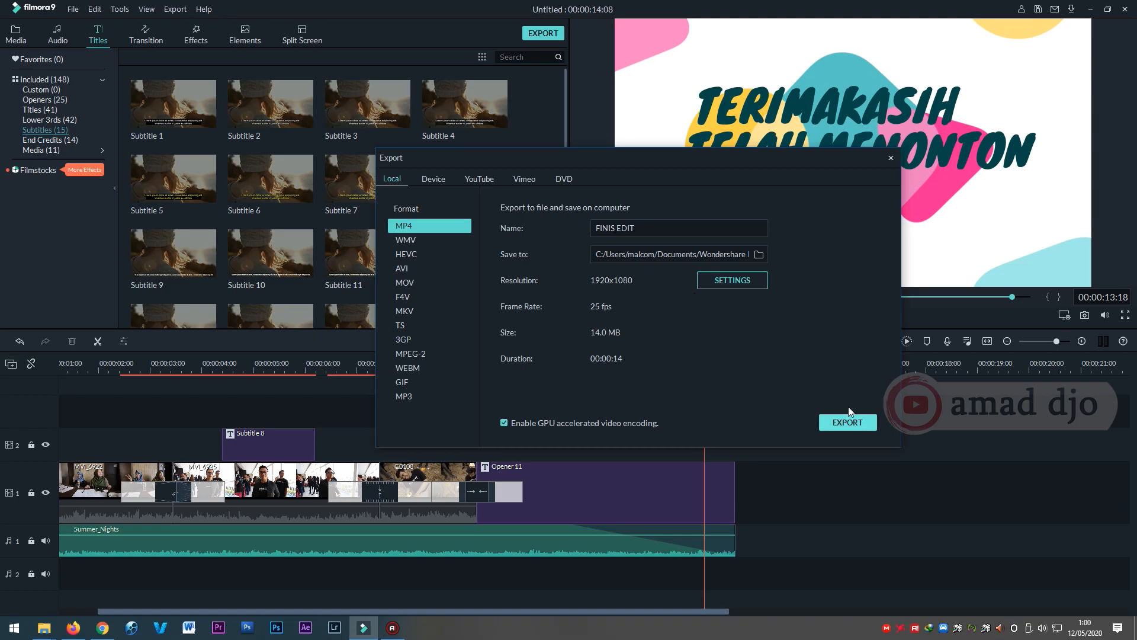
Bring up the DVD export options and choose NTSC as the TV standard and High Video Quality.
{"action": "left_click", "coordinate": [524, 178]}
{"action": "left_click", "coordinate": [564, 179]}
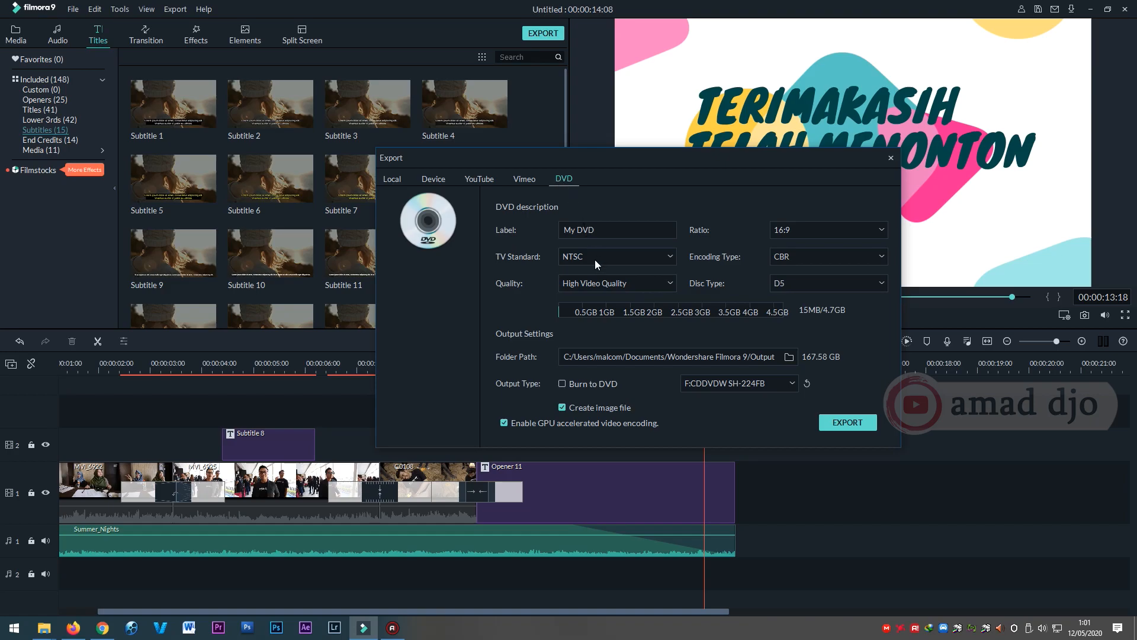
{"action": "left_click_drag", "start_coordinate": [610, 227], "coordinate": [554, 230]}
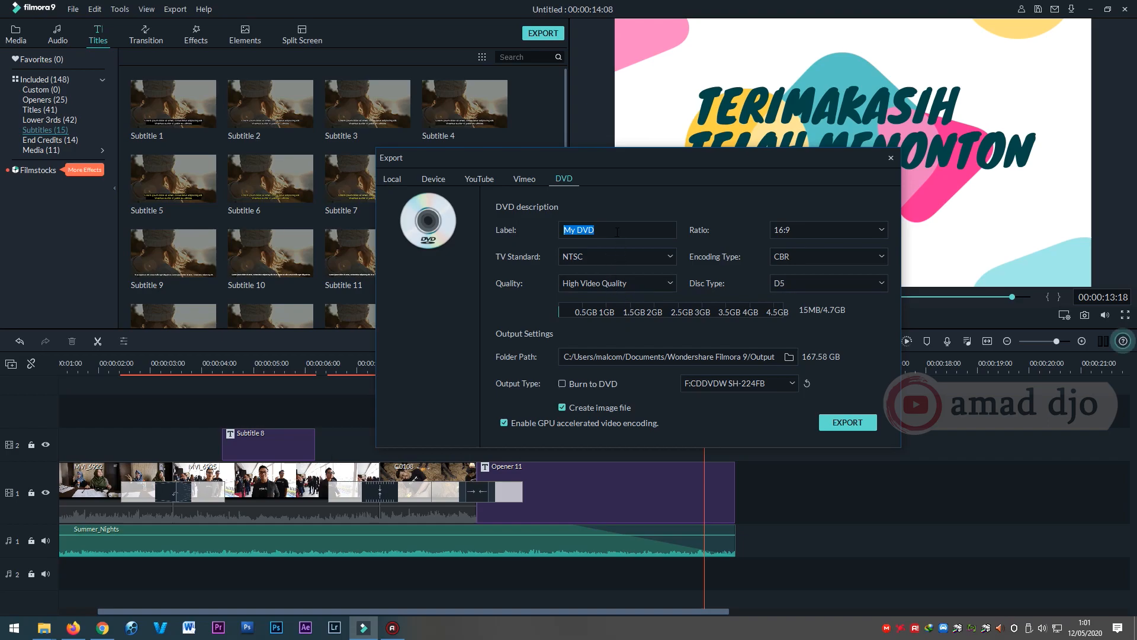
{"action": "left_click", "coordinate": [625, 252]}
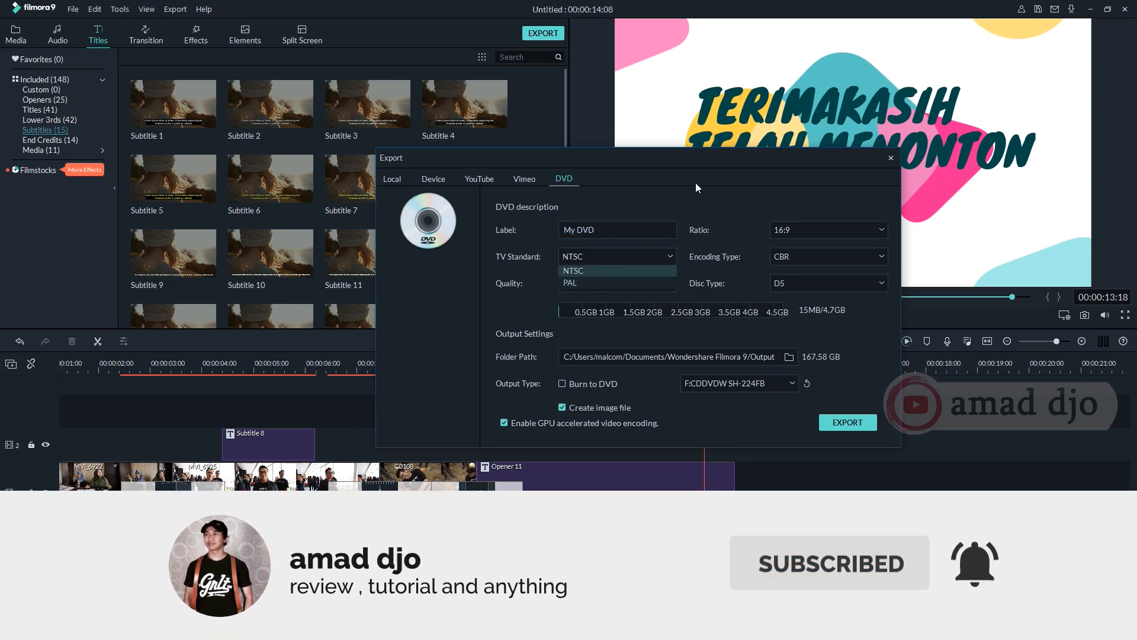
{"action": "left_click", "coordinate": [580, 275]}
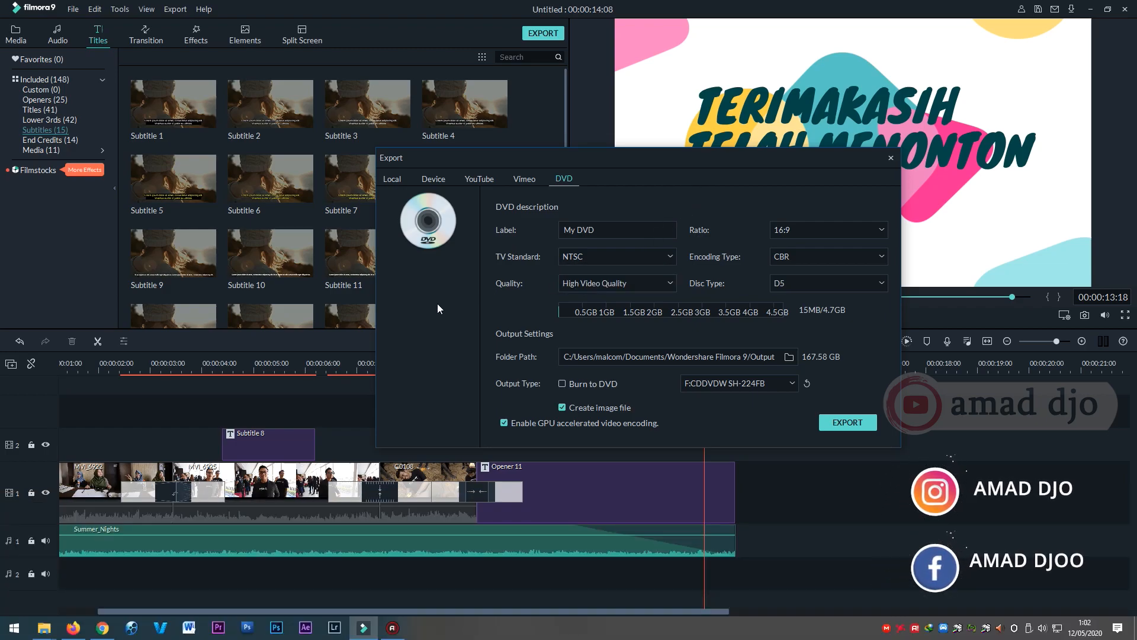
{"action": "left_click", "coordinate": [613, 286]}
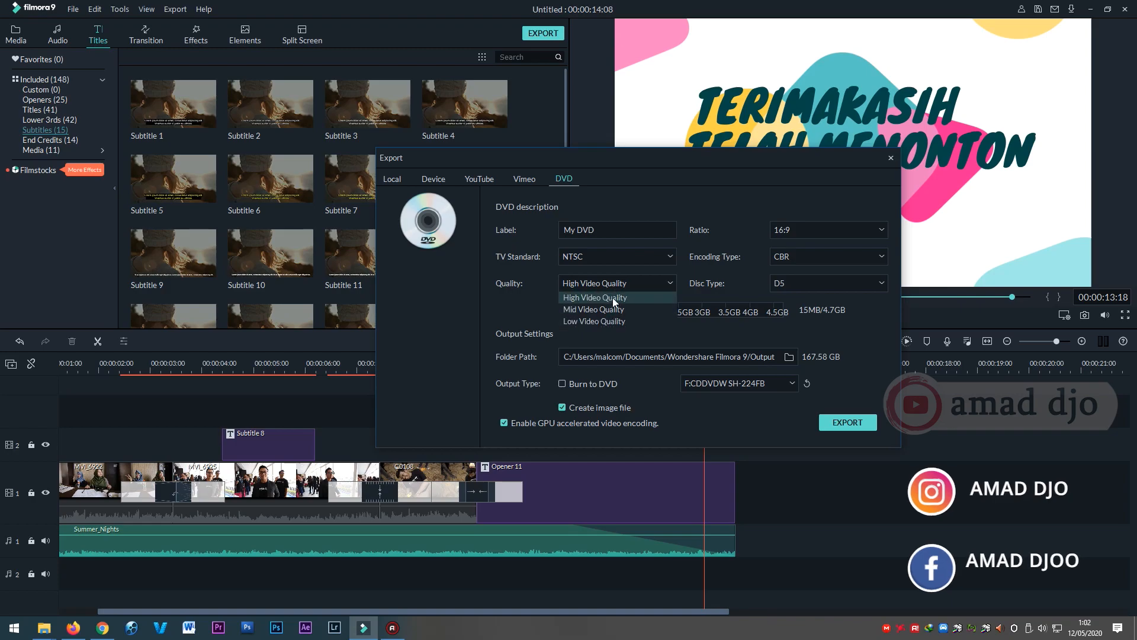
{"action": "left_click", "coordinate": [612, 298]}
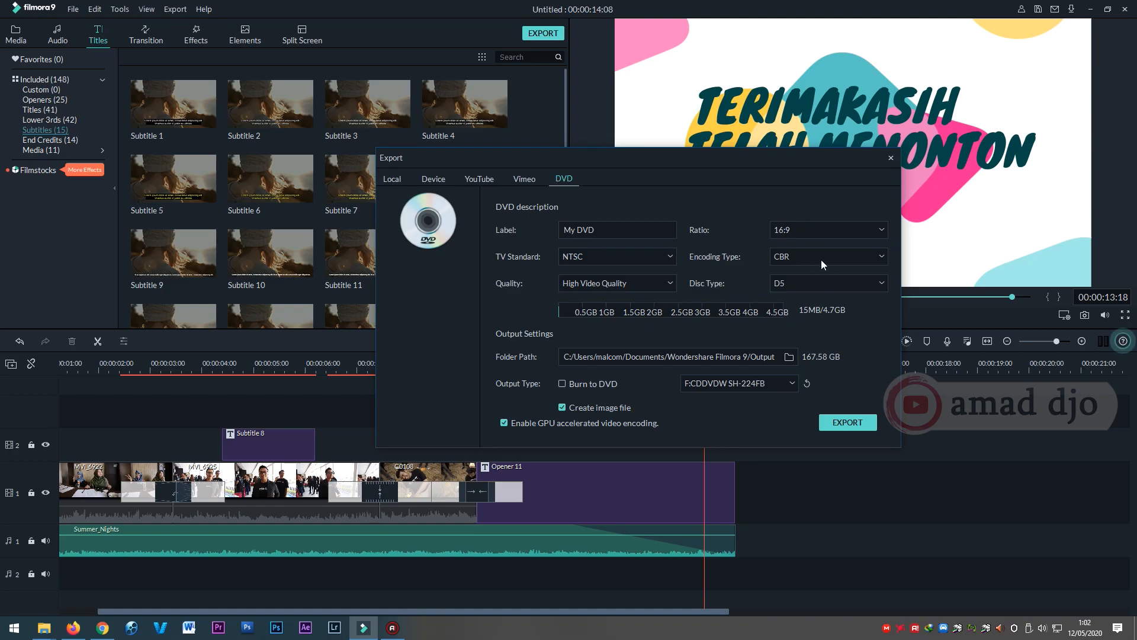
Keep disc type D5, enable burning to DVD on the F:CDDVDW SH-224FB drive, and start the export.
{"action": "left_click", "coordinate": [811, 278]}
{"action": "left_click", "coordinate": [815, 280]}
{"action": "left_click", "coordinate": [790, 384]}
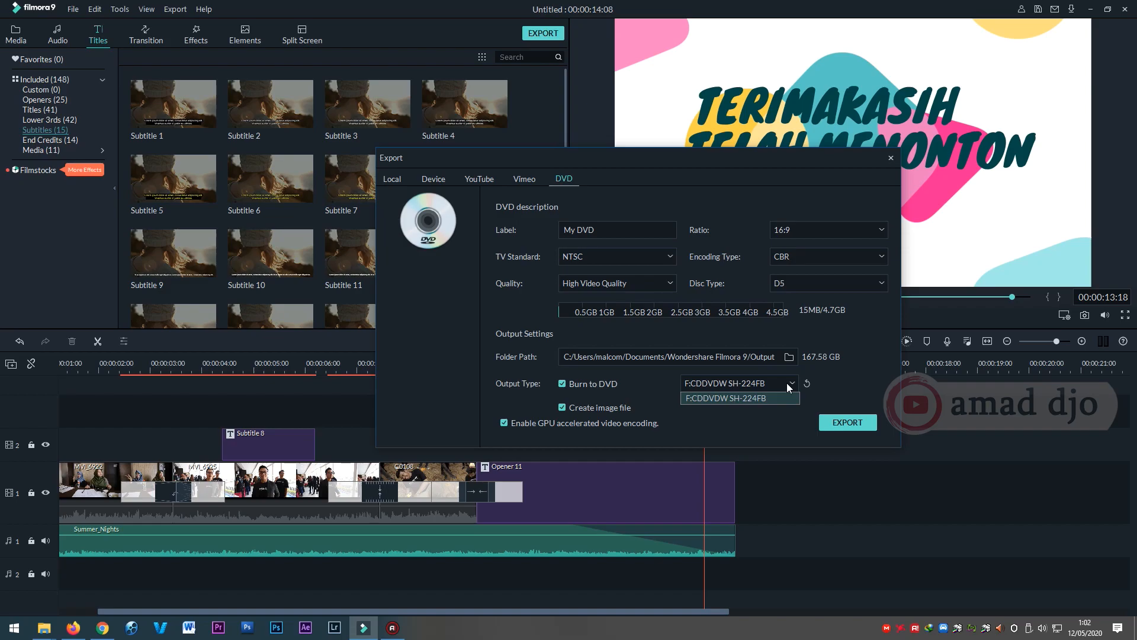
{"action": "left_click", "coordinate": [783, 383]}
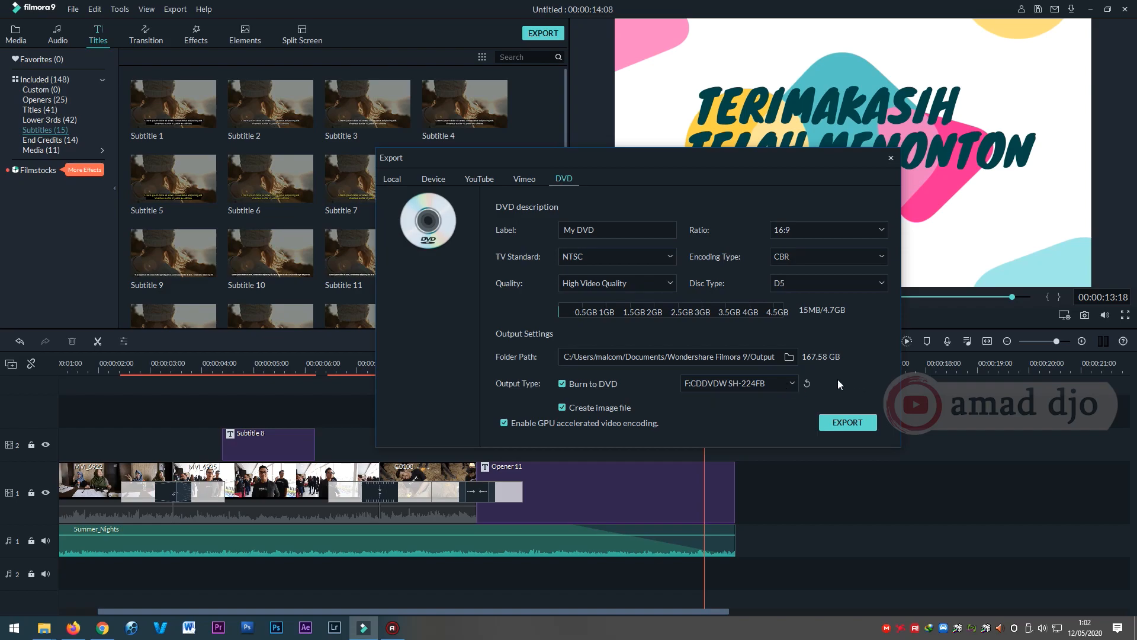
{"action": "left_click", "coordinate": [858, 419]}
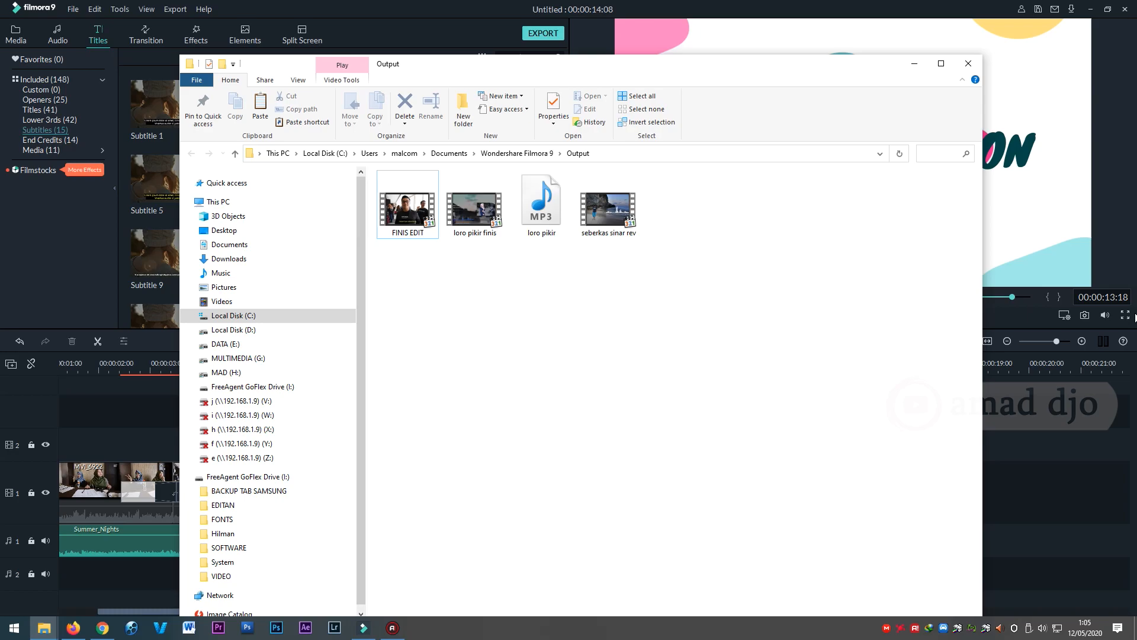